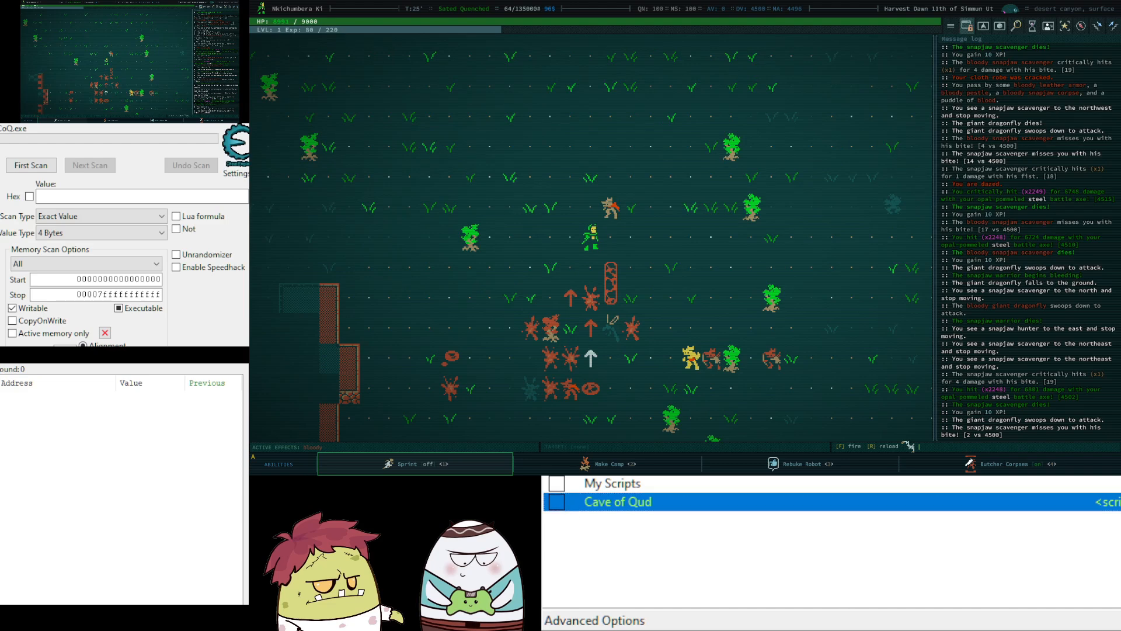
# Activate the Cave of Qud script, its Master Script, and the Character Creation Stat Control entry in the cheat table.
pyautogui.click(556, 502)
pyautogui.scroll(-1, 581, 508)
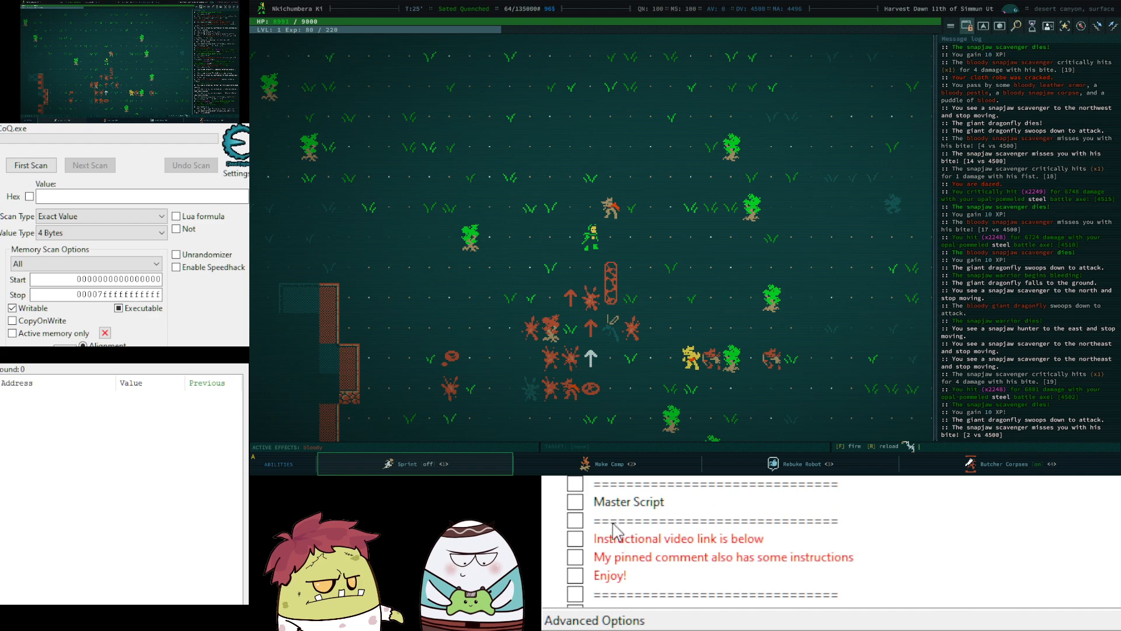
pyautogui.click(577, 502)
pyautogui.click(628, 520)
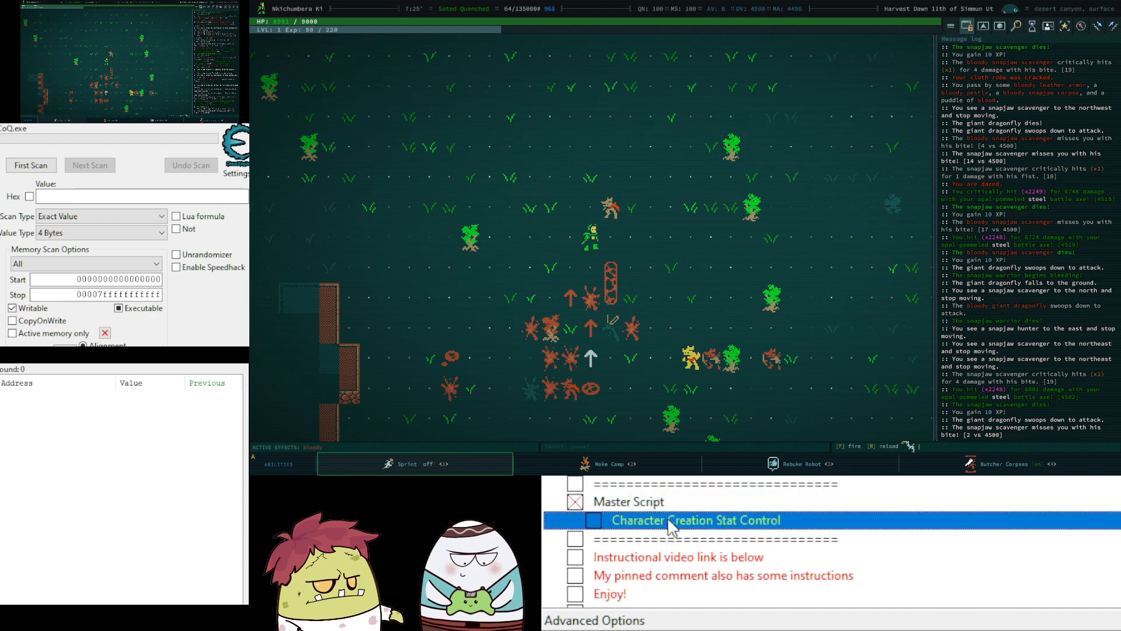
pyautogui.click(596, 521)
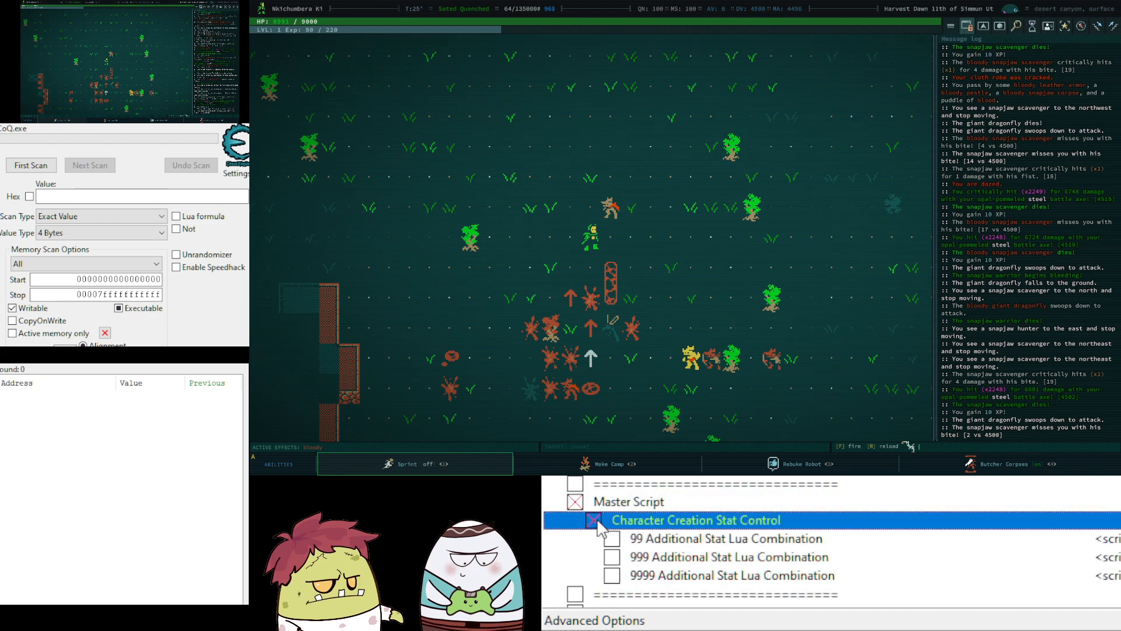
# Examine the 99, 999 and 9999 Additional Stat Lua Combination entries under Character Creation Stat Control.
pyautogui.click(752, 542)
pyautogui.click(754, 558)
pyautogui.click(755, 576)
pyautogui.click(763, 541)
pyautogui.click(763, 556)
pyautogui.click(754, 576)
pyautogui.click(777, 545)
pyautogui.click(774, 574)
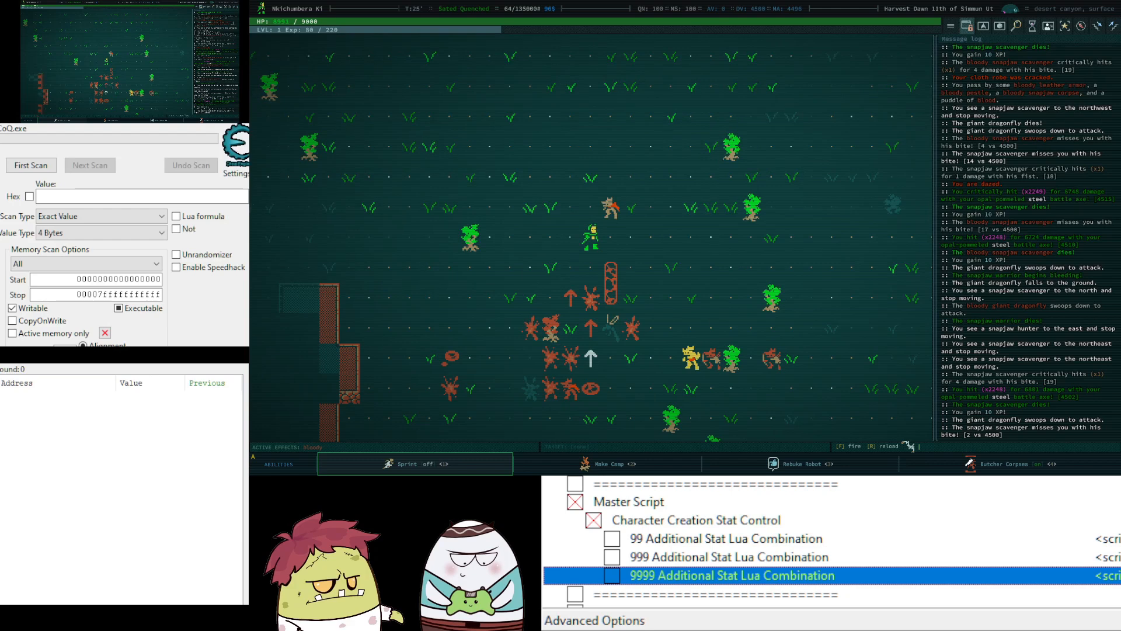
pyautogui.click(696, 540)
pyautogui.click(689, 565)
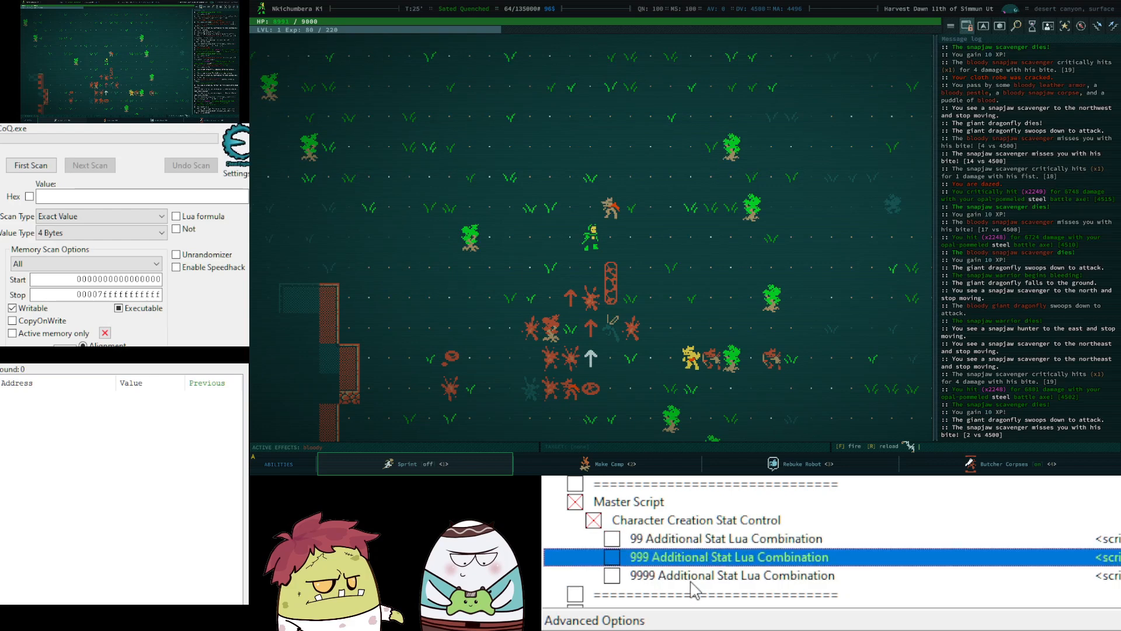
pyautogui.click(704, 578)
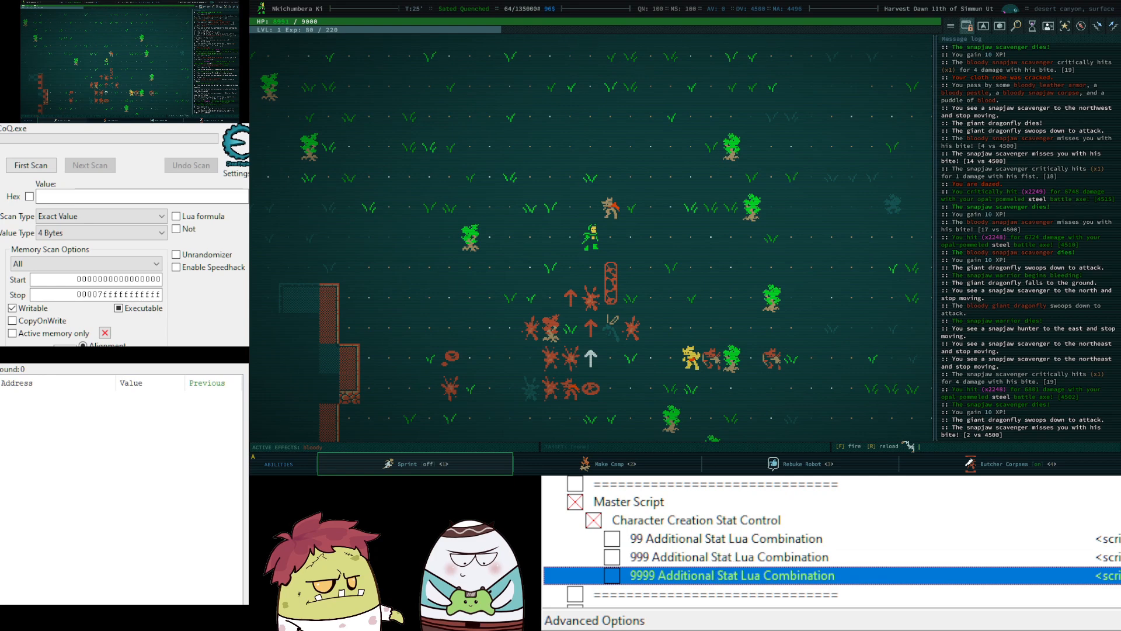
# Switch to Caves of Qud and quit the current game without saving, accepting the loss of progress.
pyautogui.press('Escape')
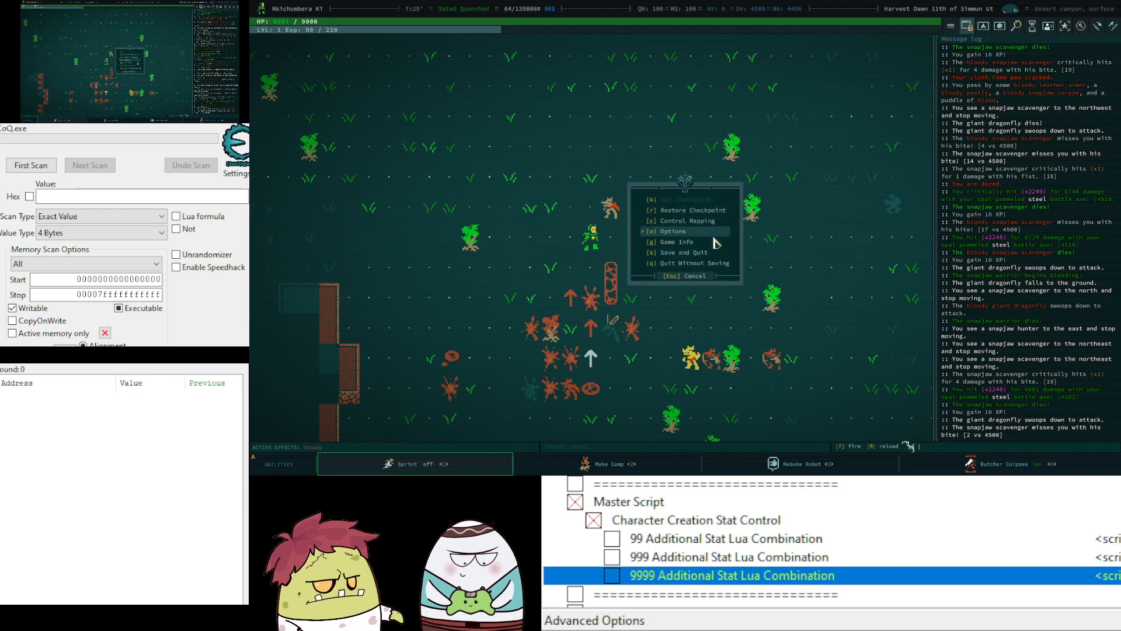
pyautogui.click(709, 268)
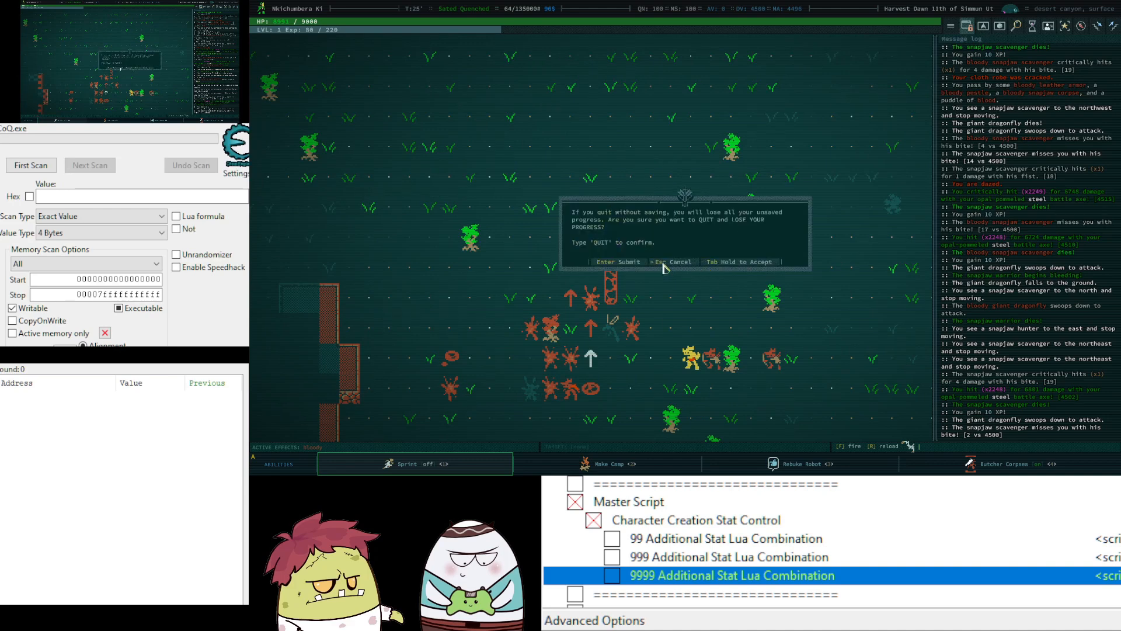
pyautogui.click(632, 263)
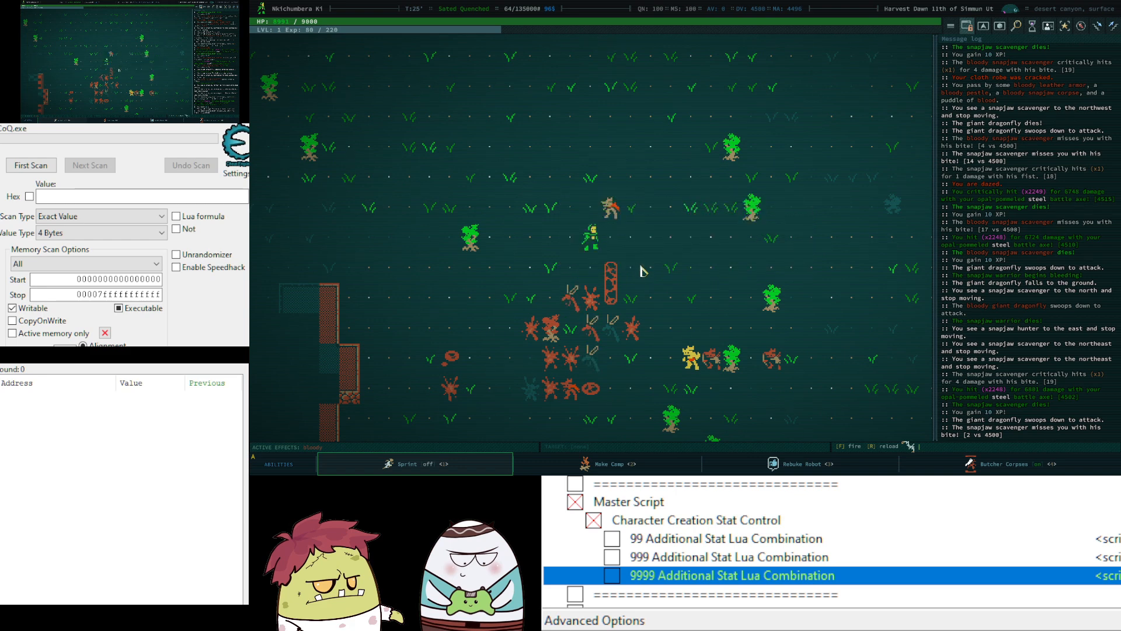
pyautogui.press('Escape')
pyautogui.click(663, 268)
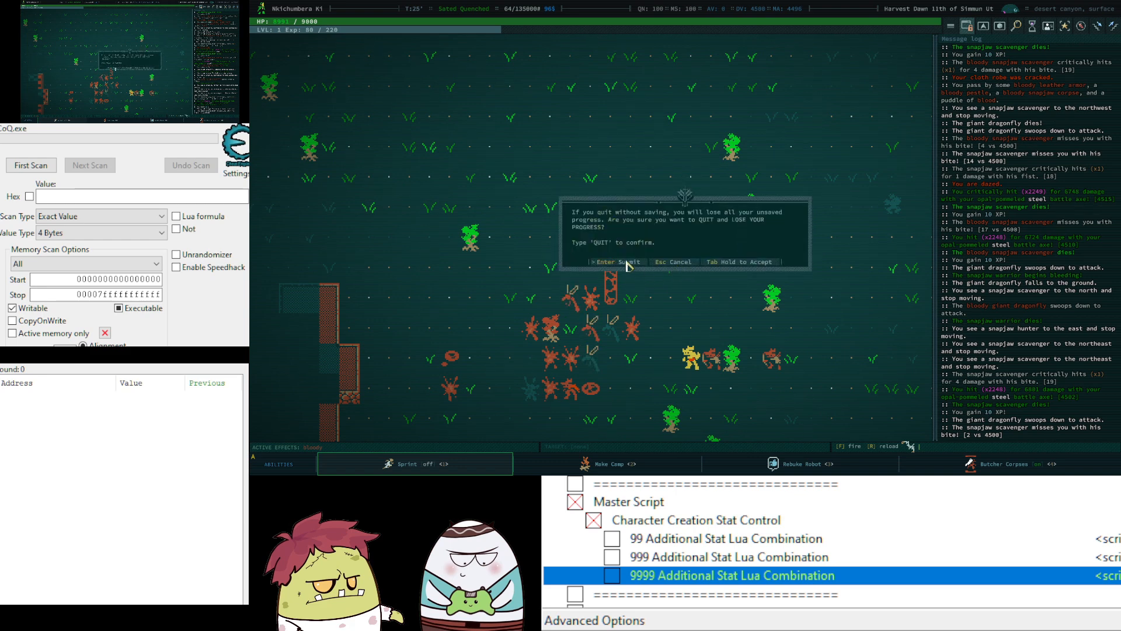
pyautogui.click(738, 264)
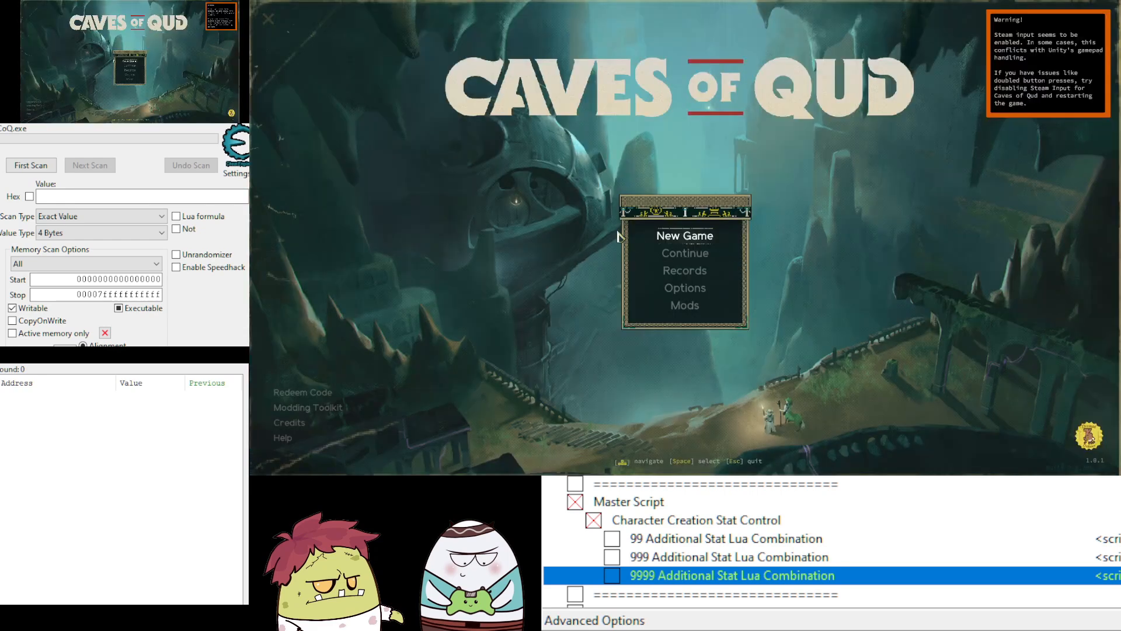
# Start a new Roleplay game with a new True Kin character of the Fuming God-Child caste and proceed to the attributes.
pyautogui.click(683, 239)
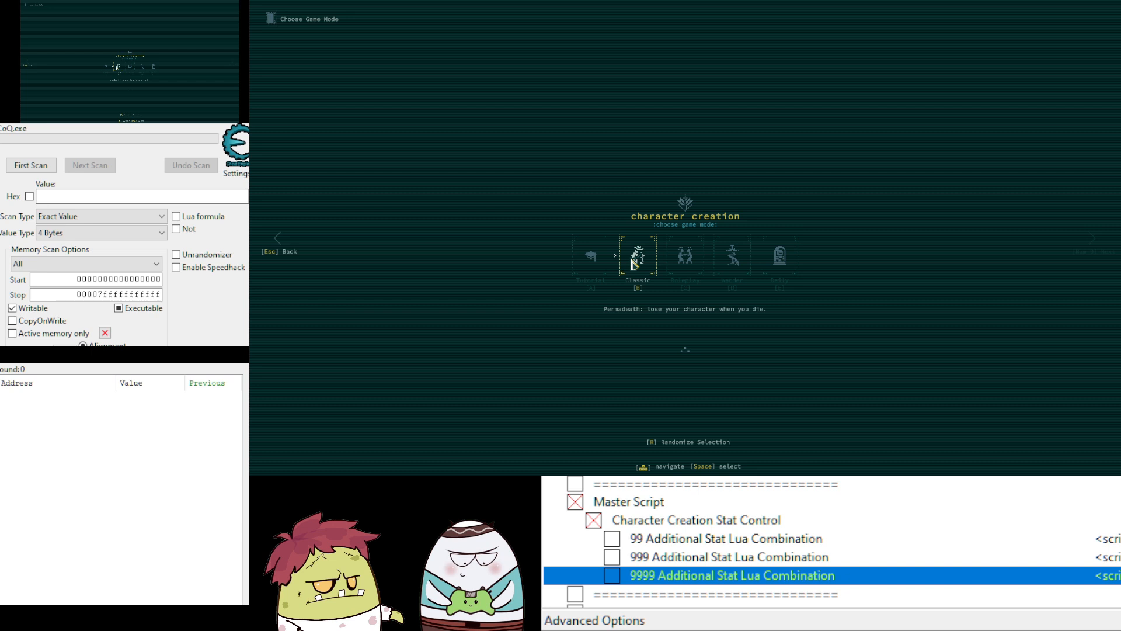
pyautogui.click(686, 255)
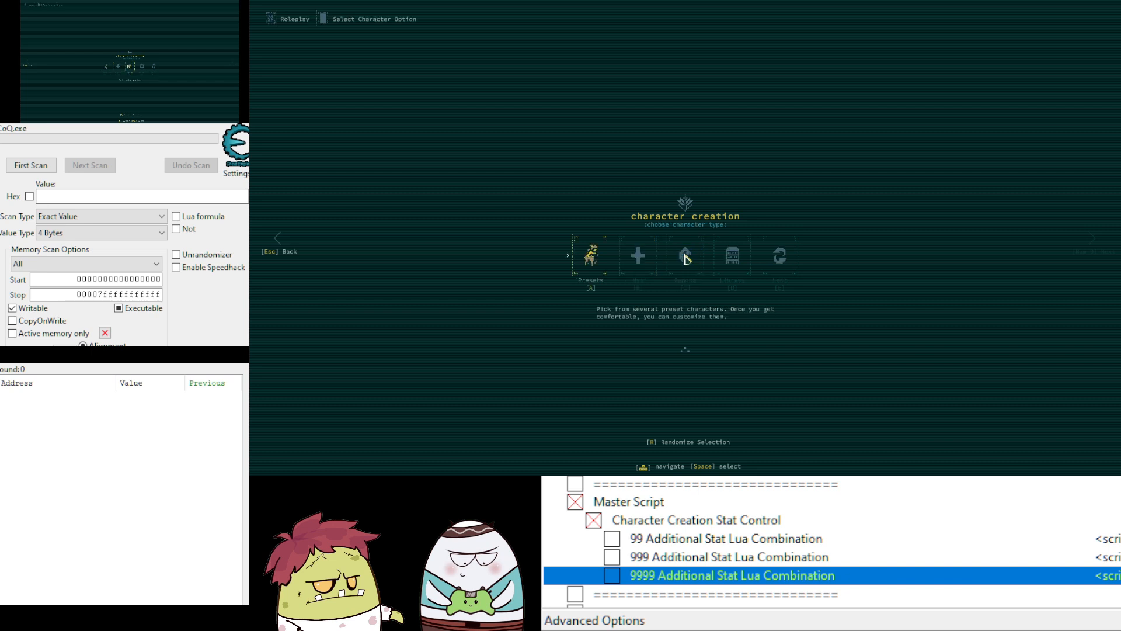
pyautogui.click(638, 254)
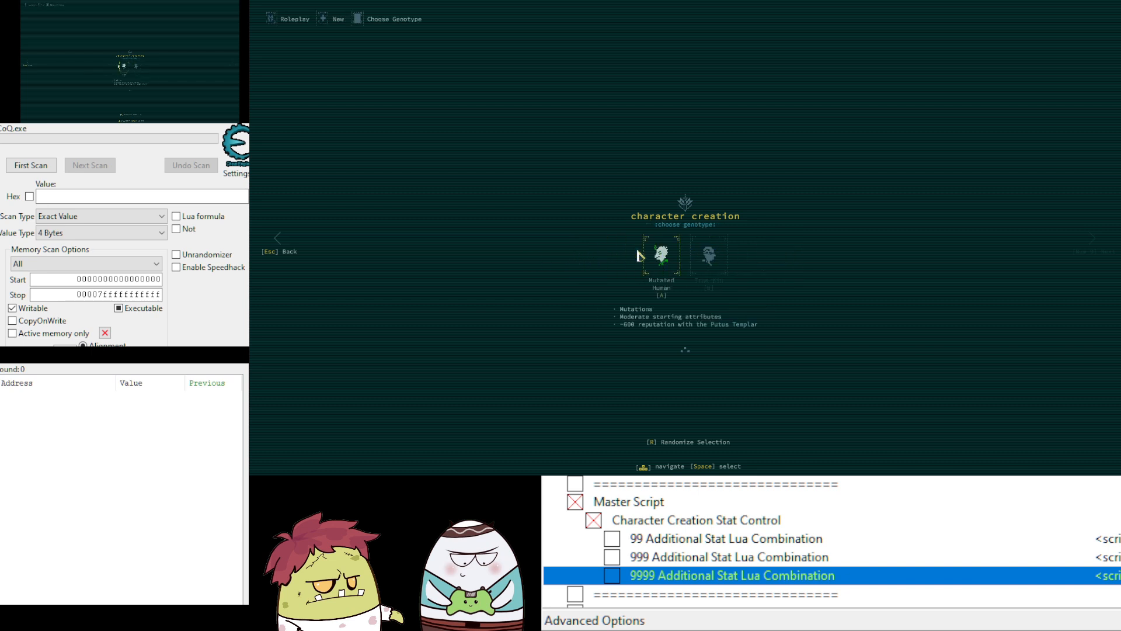
pyautogui.click(691, 255)
pyautogui.click(1092, 245)
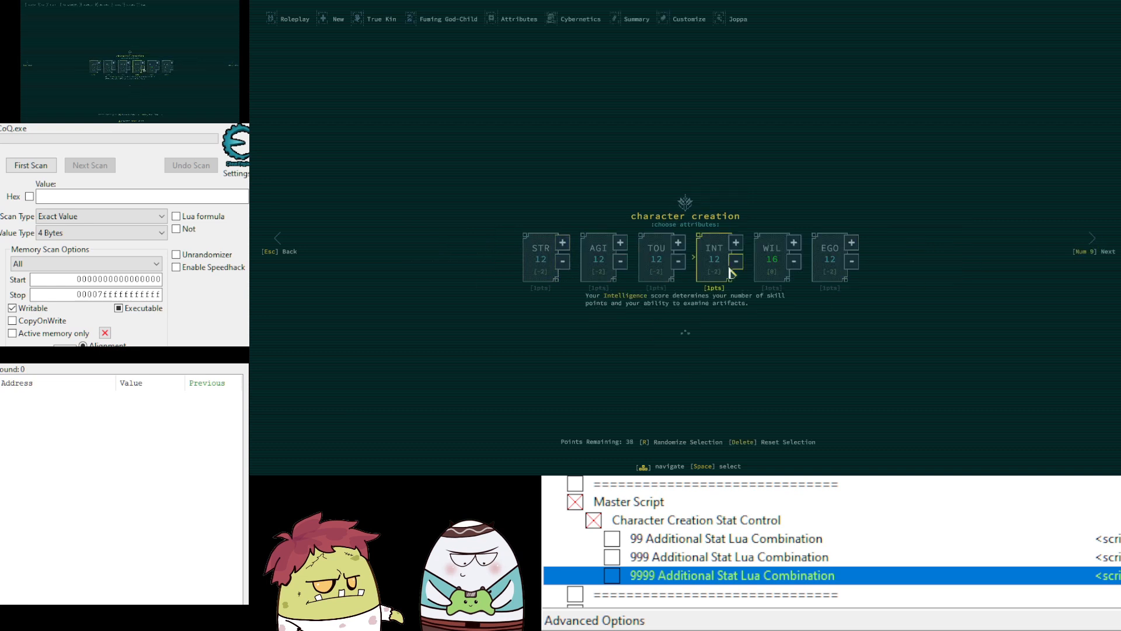
# Activate the 99 Additional Stat Lua Combination, reload the attributes from the caste choice, and continue to the build summary.
pyautogui.moveTo(771, 269)
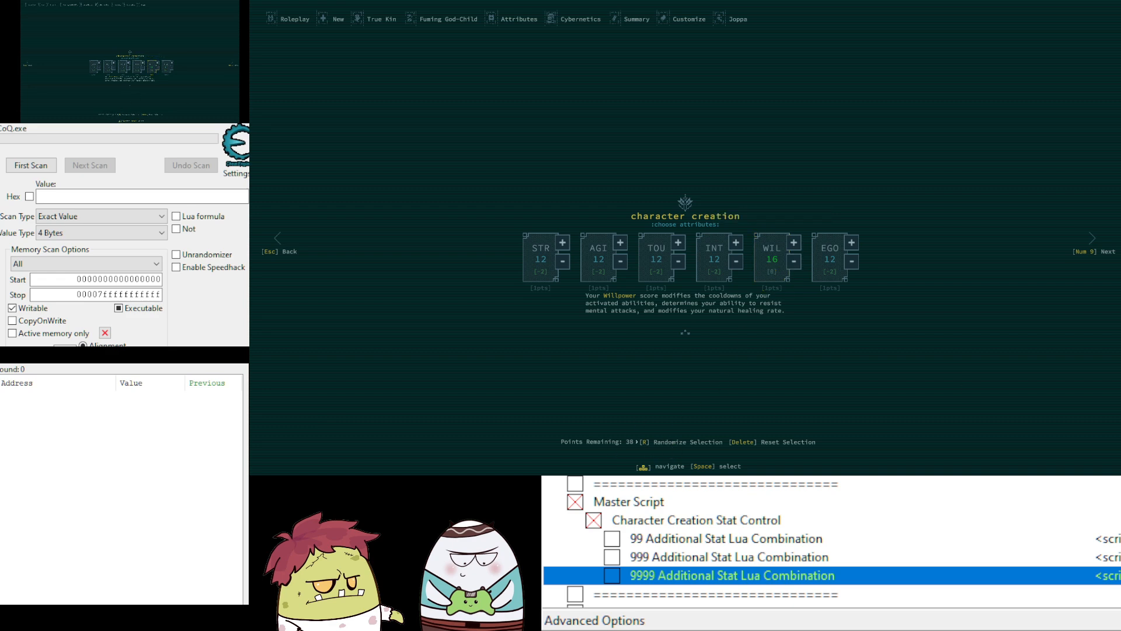
pyautogui.click(612, 539)
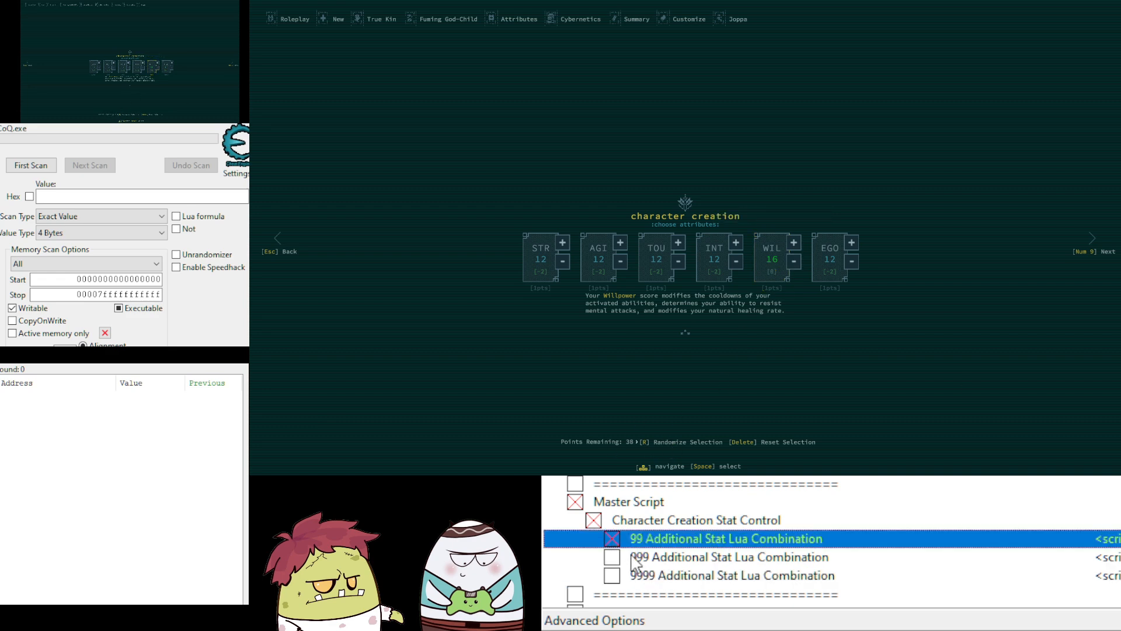
pyautogui.click(279, 245)
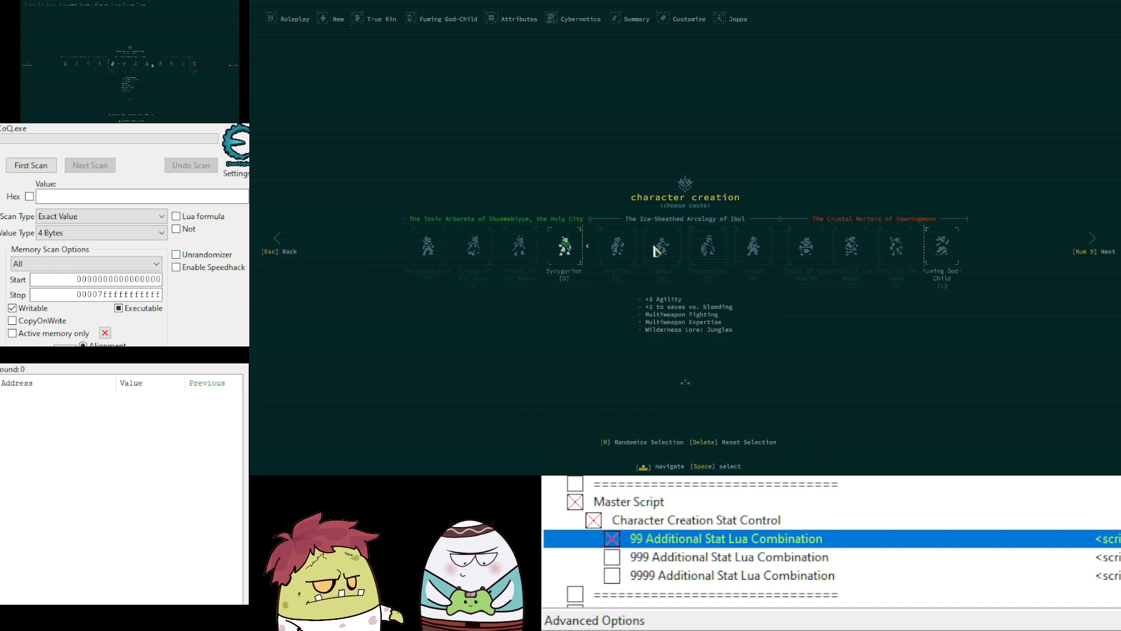
pyautogui.click(1098, 244)
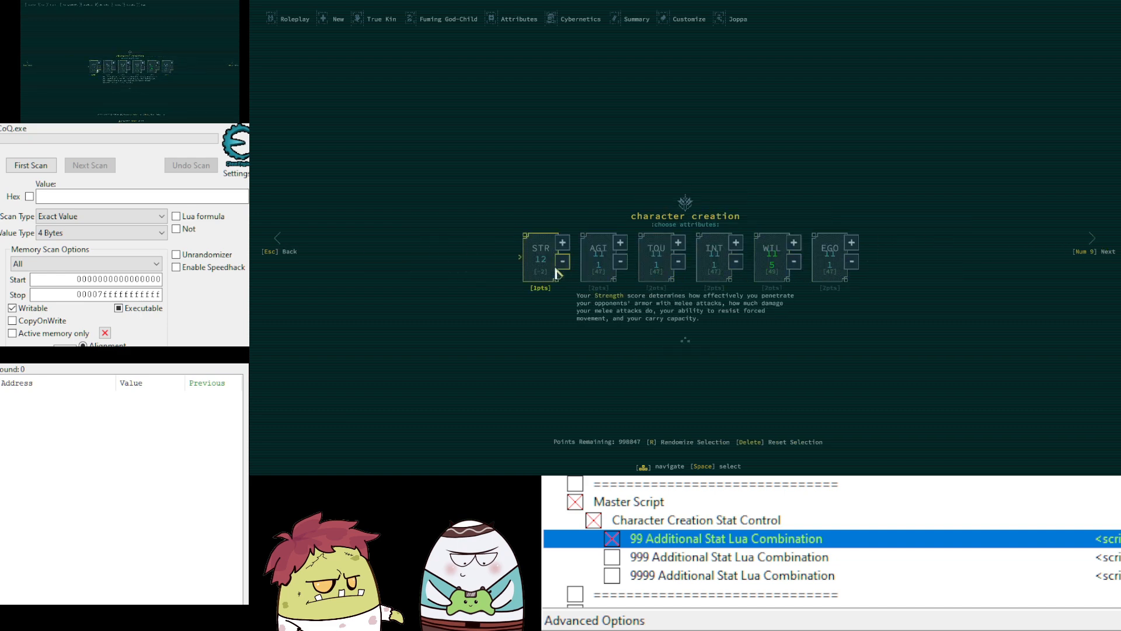
pyautogui.click(1094, 243)
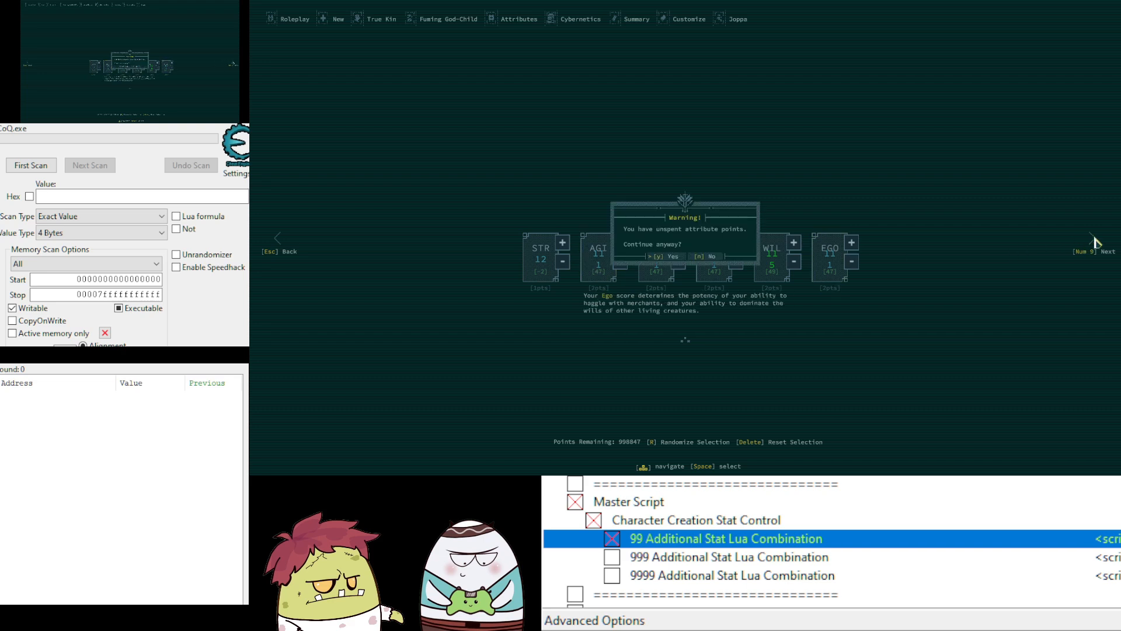
pyautogui.click(1092, 248)
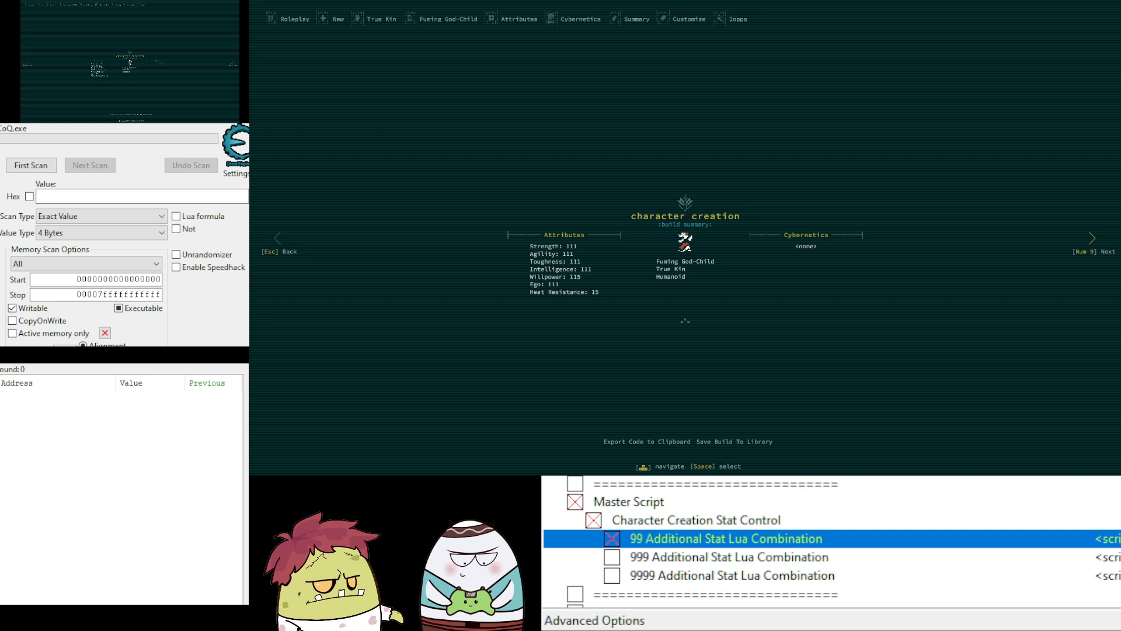
# Switch to the 9999 Additional Stat Lua Combination, reload the attributes from the caste choice, and continue to the build summary despite unspent points.
pyautogui.click(612, 575)
pyautogui.click(282, 250)
pyautogui.click(283, 250)
pyautogui.click(283, 250)
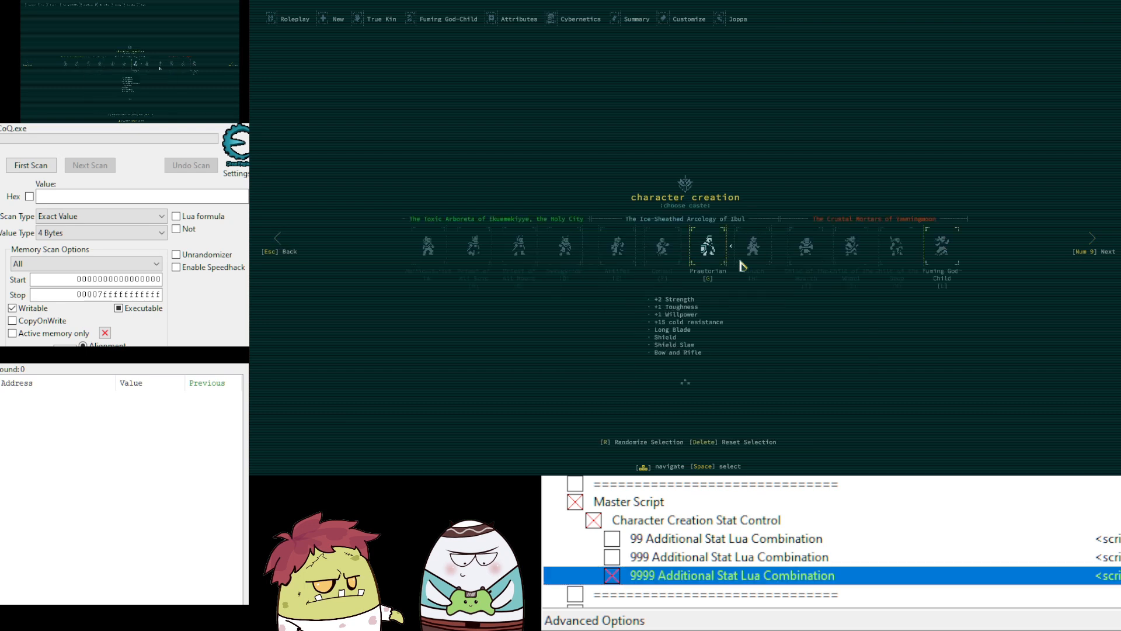
pyautogui.click(1097, 251)
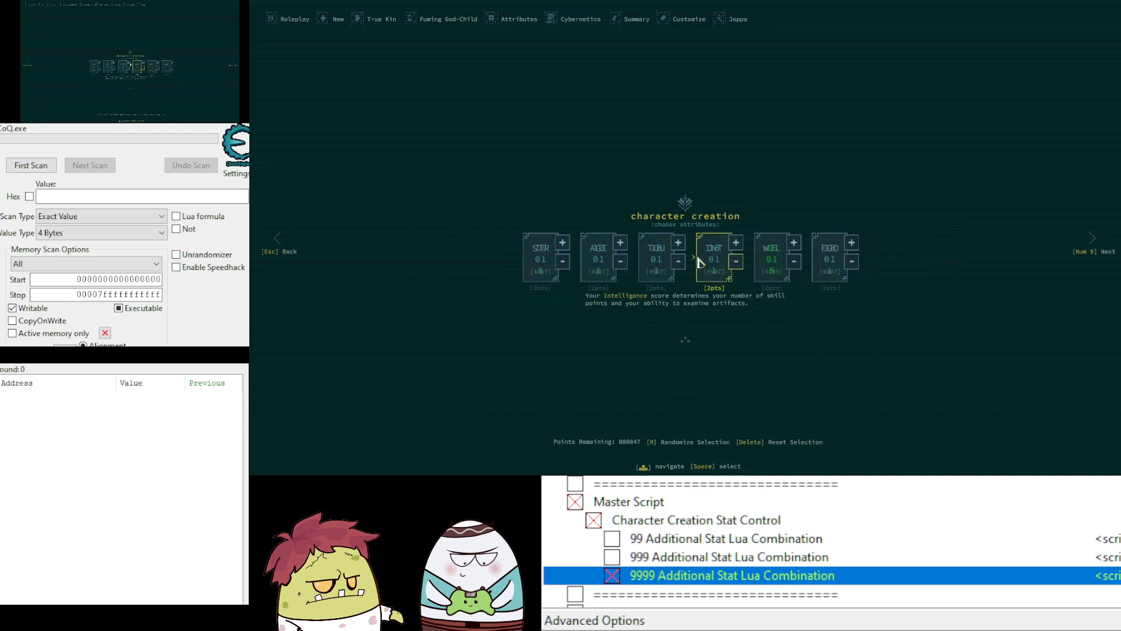
pyautogui.click(1094, 240)
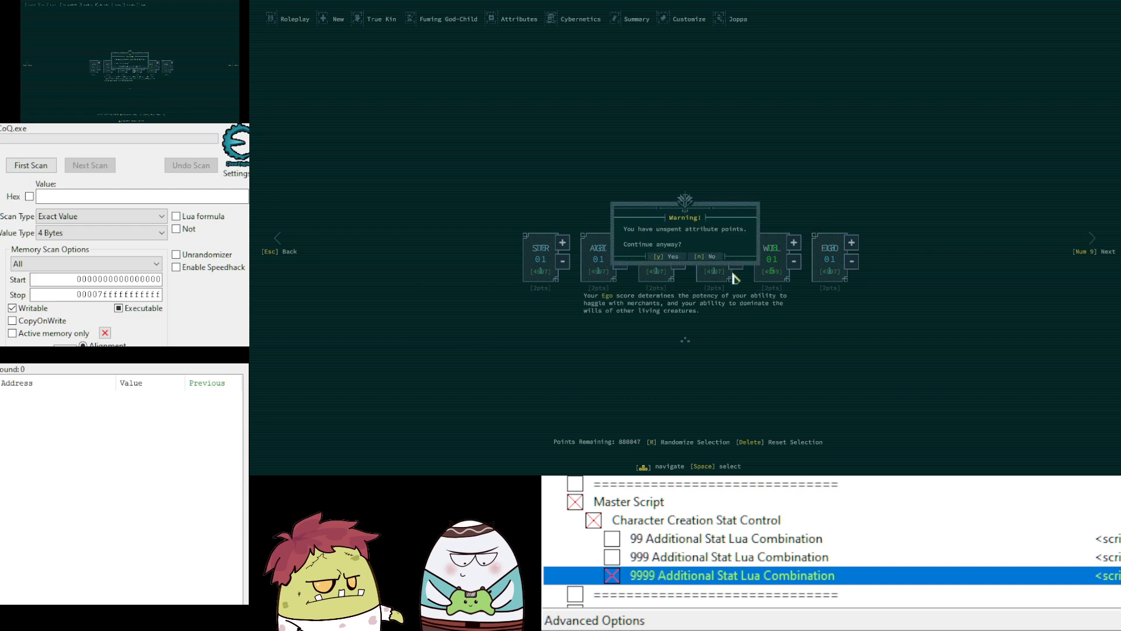
pyautogui.click(664, 257)
pyautogui.click(1093, 242)
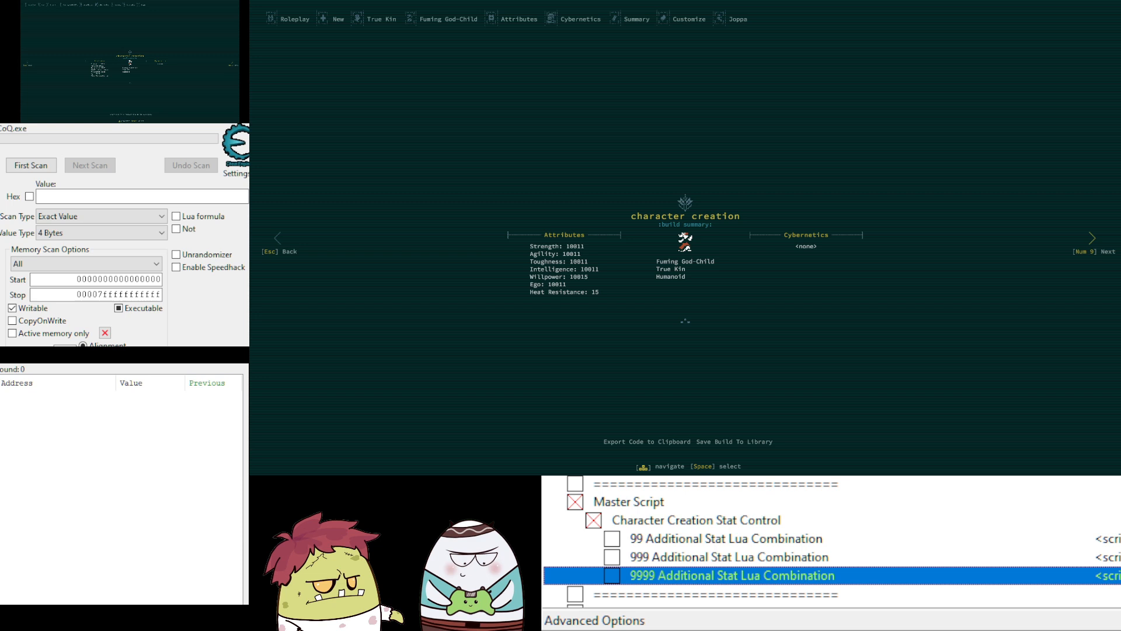
# With the stat combination off, go back through the caste choice and reopen the attributes to restore their base values.
pyautogui.click(279, 243)
pyautogui.click(279, 243)
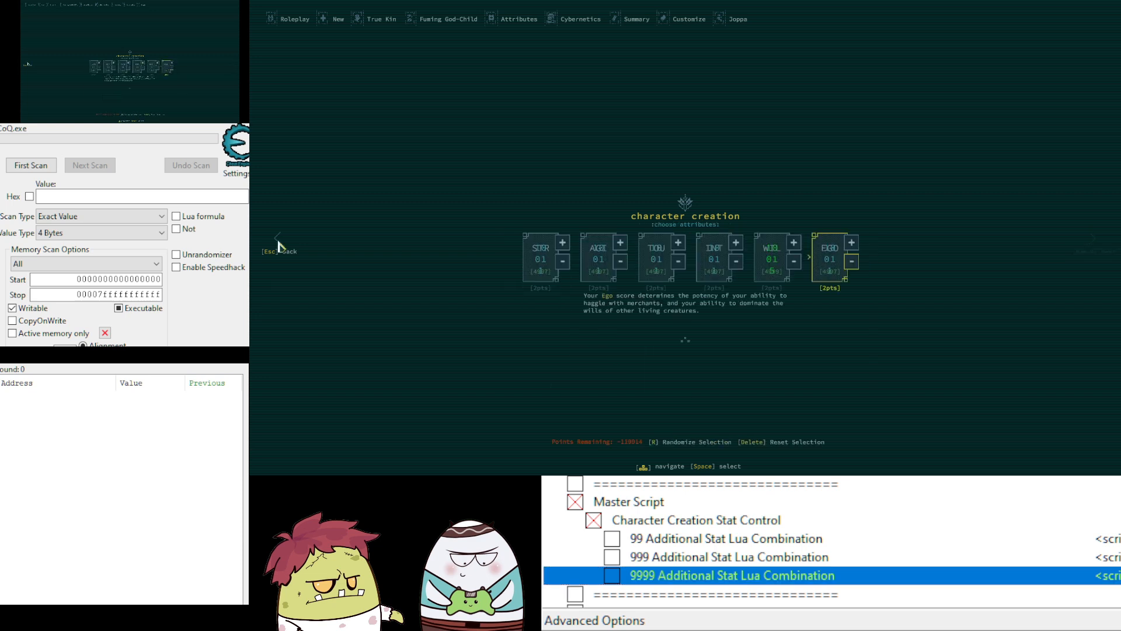
pyautogui.press('Left')
pyautogui.press('Left')
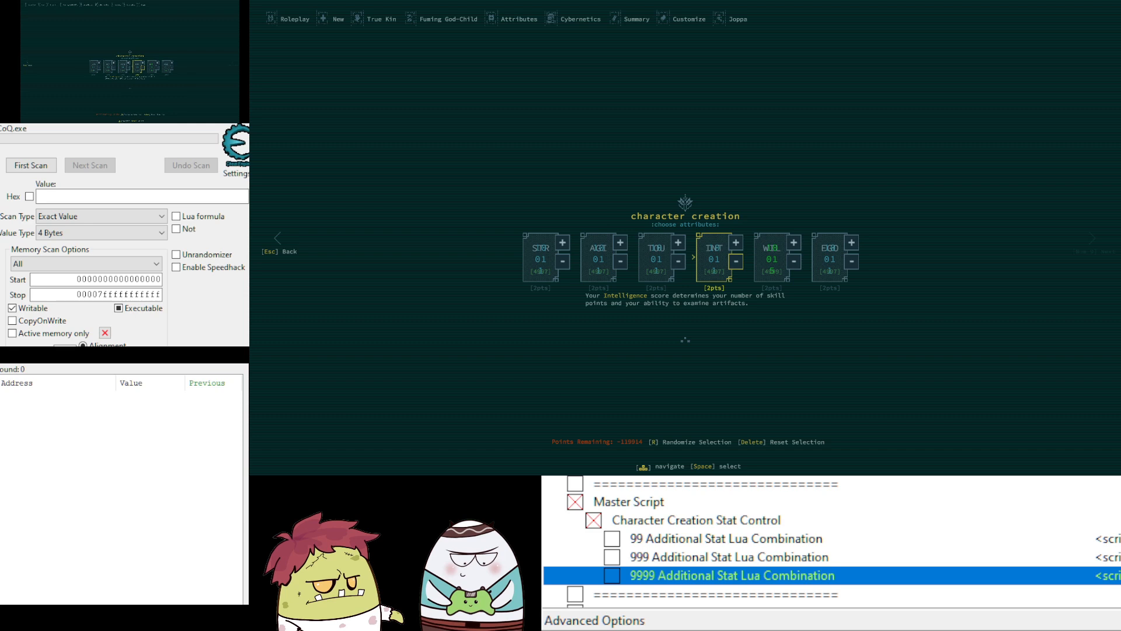
pyautogui.click(281, 245)
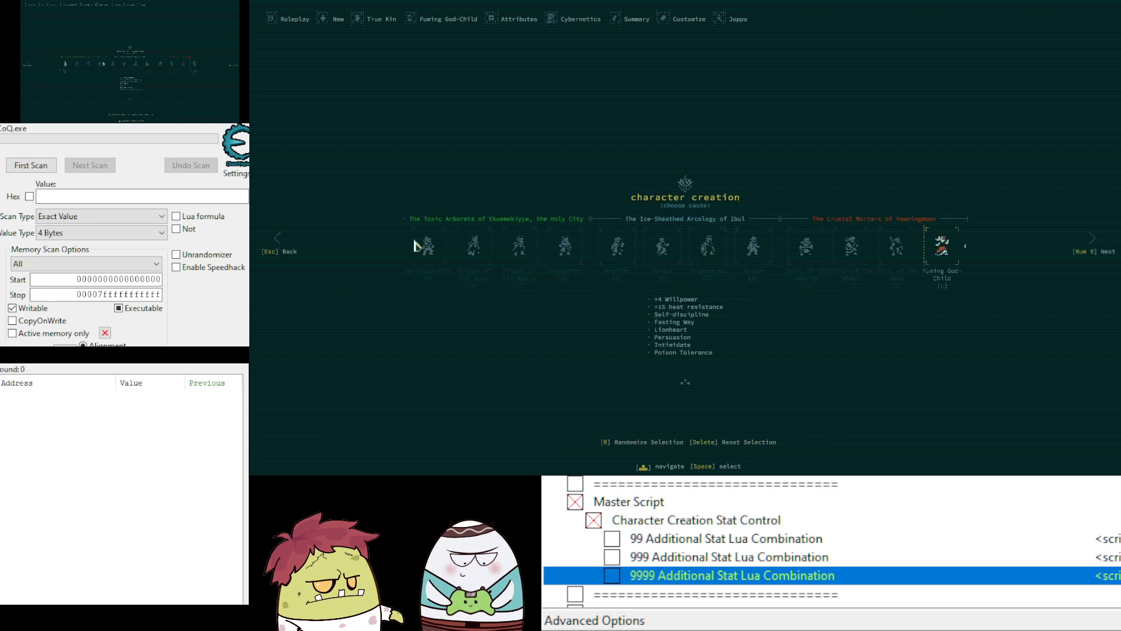
pyautogui.click(1083, 245)
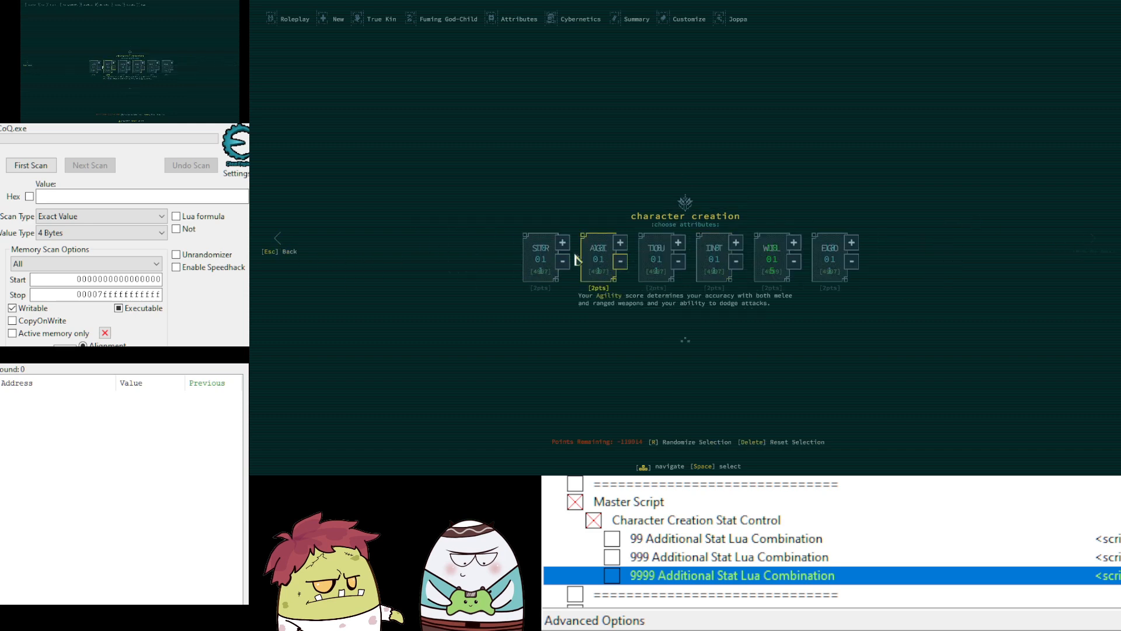
pyautogui.click(267, 251)
pyautogui.click(1093, 245)
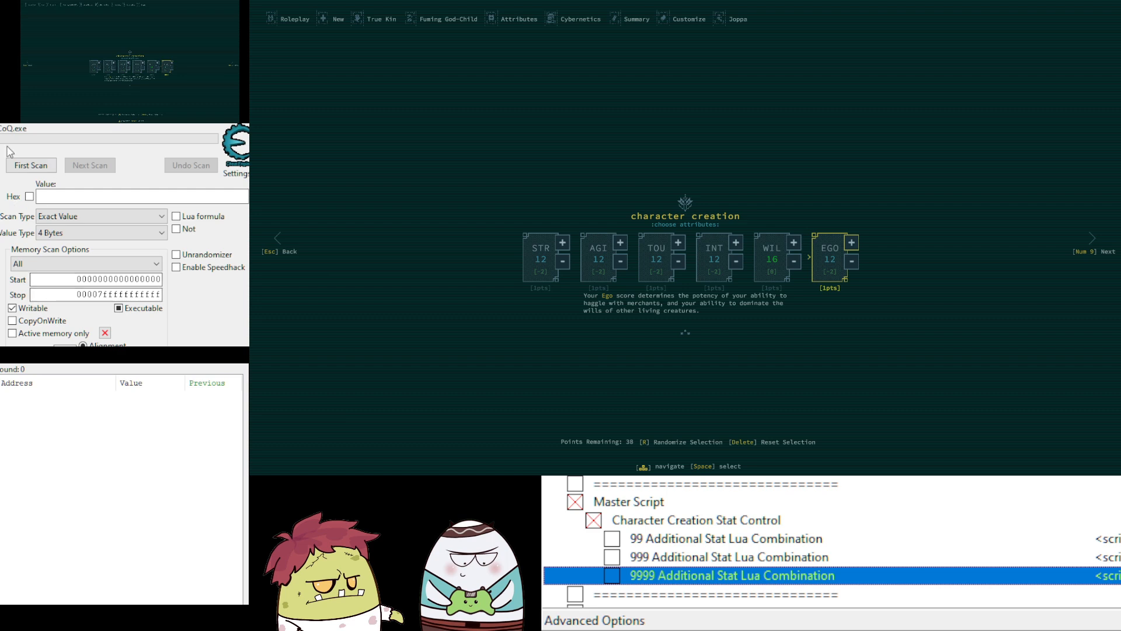
# Scan memory for the exact 4-byte value 38, raise Strength to 13, and narrow the results to 37.
pyautogui.click(46, 193)
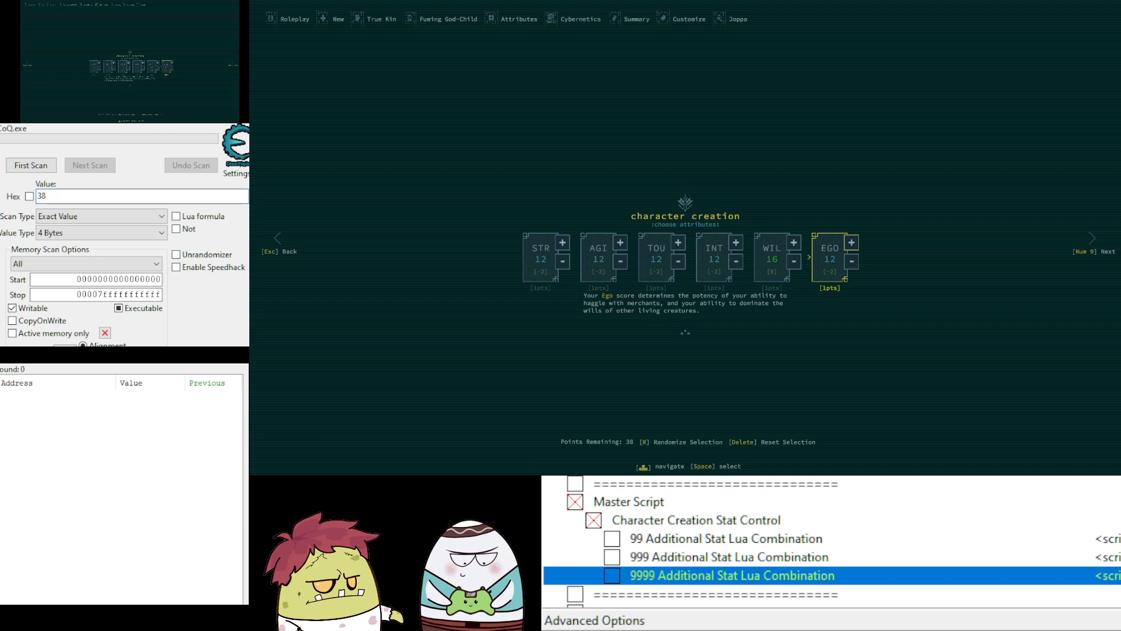
pyautogui.press('Return')
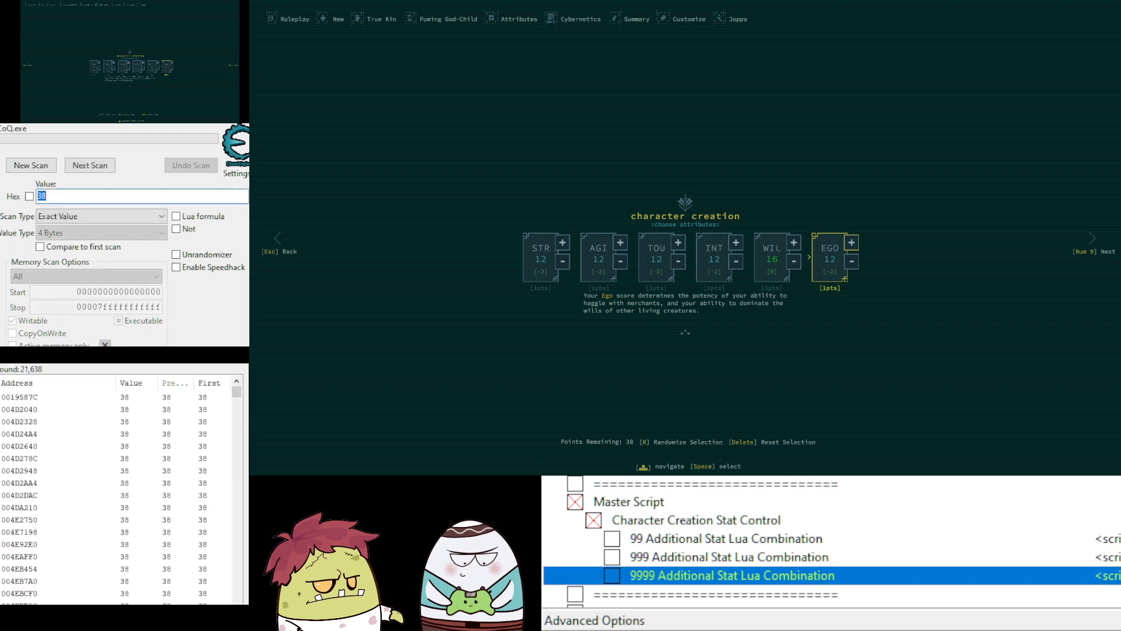
pyautogui.click(612, 213)
pyautogui.click(563, 244)
pyautogui.doubleClick(81, 196)
pyautogui.write('37')
pyautogui.click(90, 166)
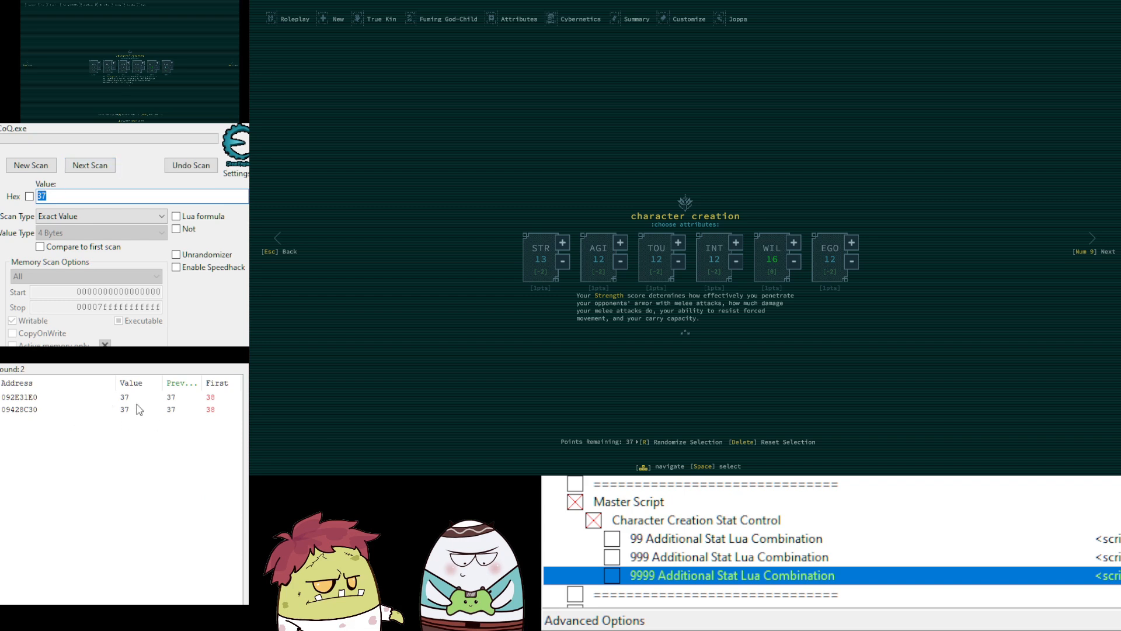
# Raise Strength to 14 and narrow the memory scan to the exact value 36.
pyautogui.click(622, 209)
pyautogui.click(564, 245)
pyautogui.doubleClick(58, 196)
pyautogui.write('36')
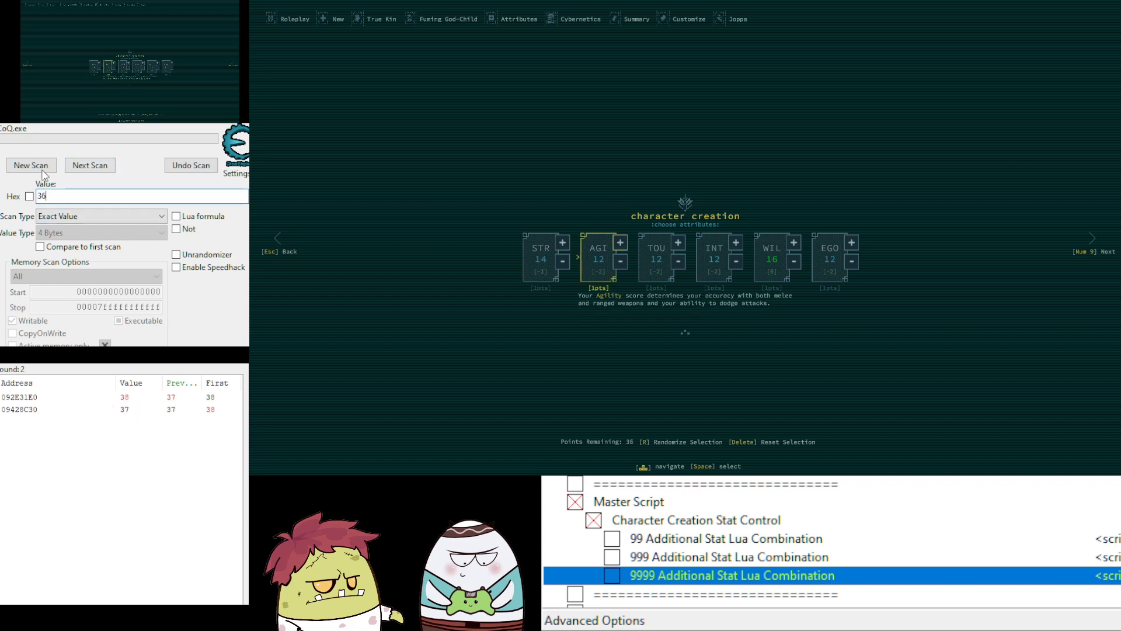
pyautogui.press('Return')
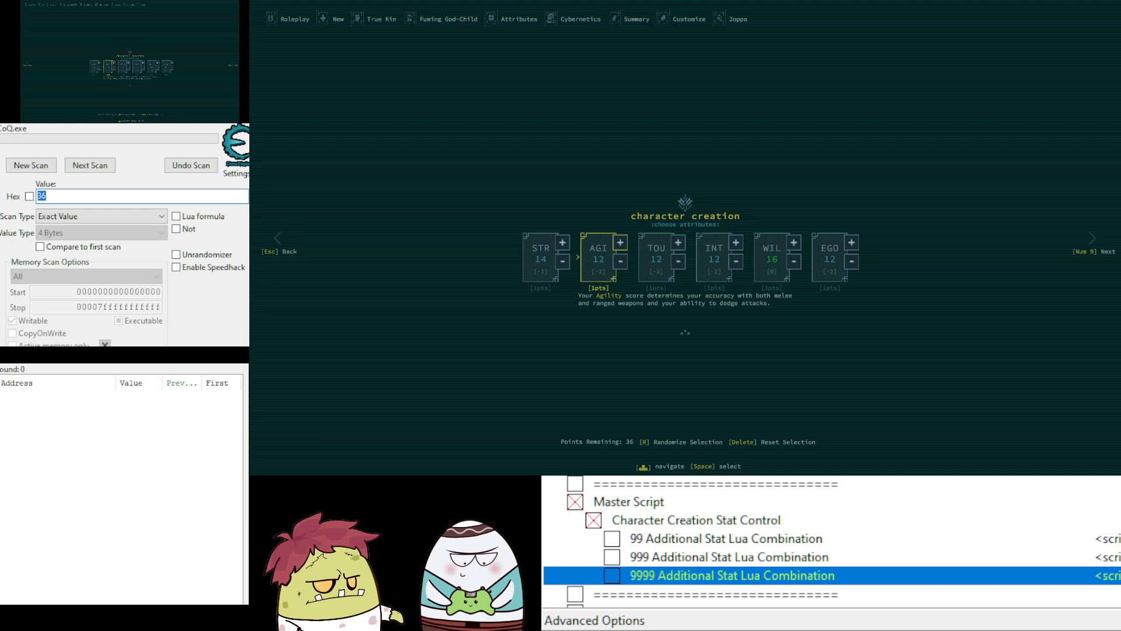
# Try raising Strength to 13 and Agility and Toughness to 14, and return all attributes to their base values.
pyautogui.click(48, 196)
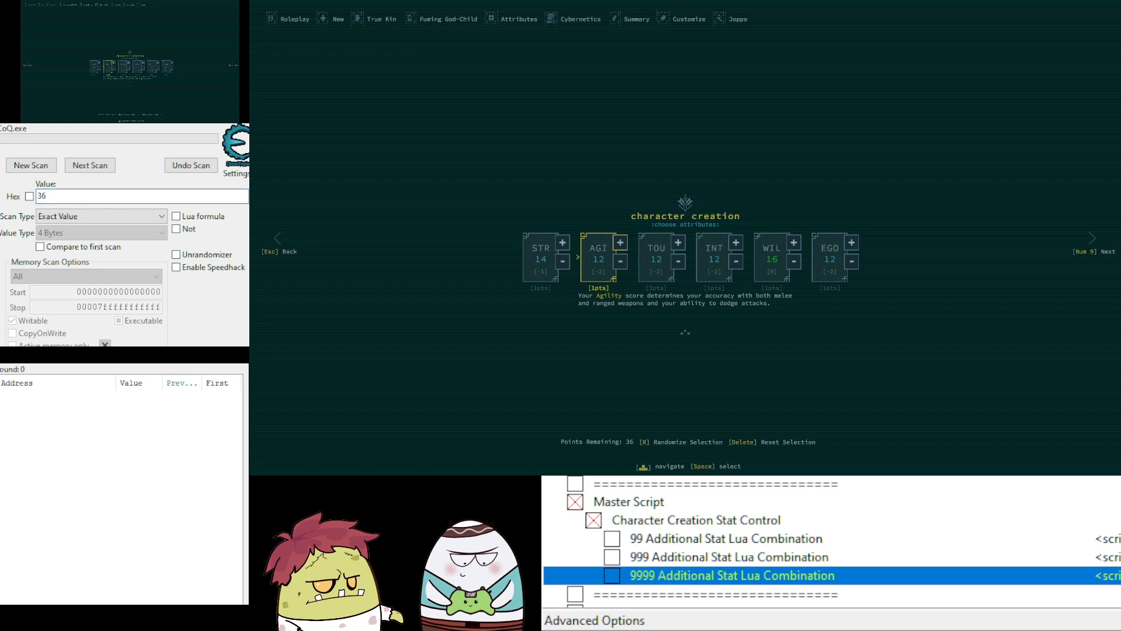
pyautogui.click(700, 402)
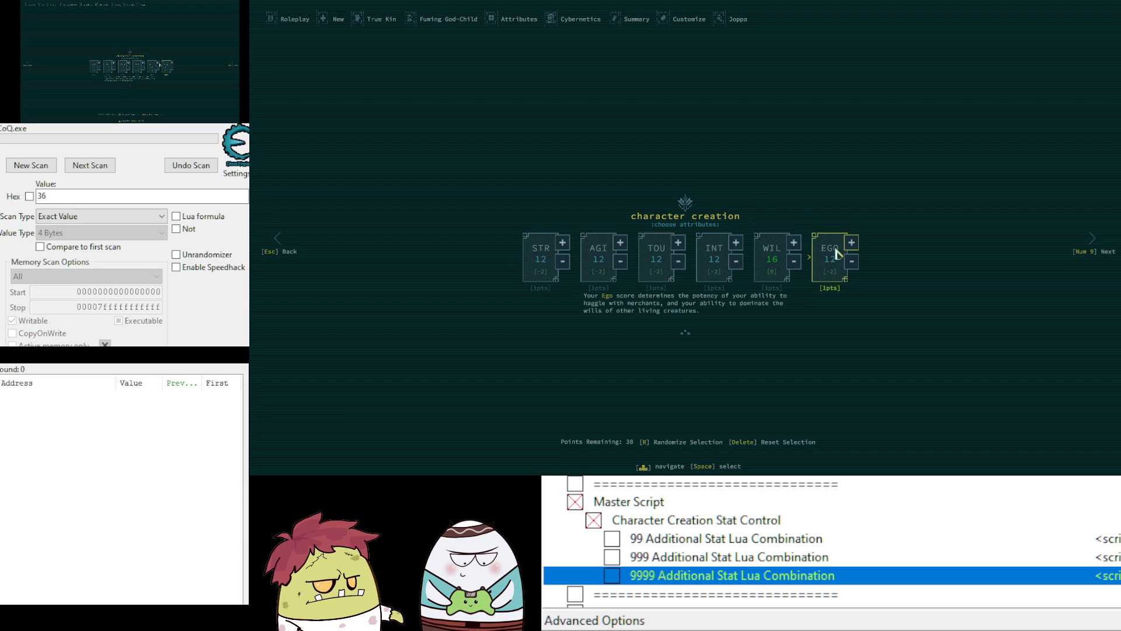
pyautogui.click(562, 243)
pyautogui.click(621, 242)
pyautogui.click(620, 243)
pyautogui.click(678, 243)
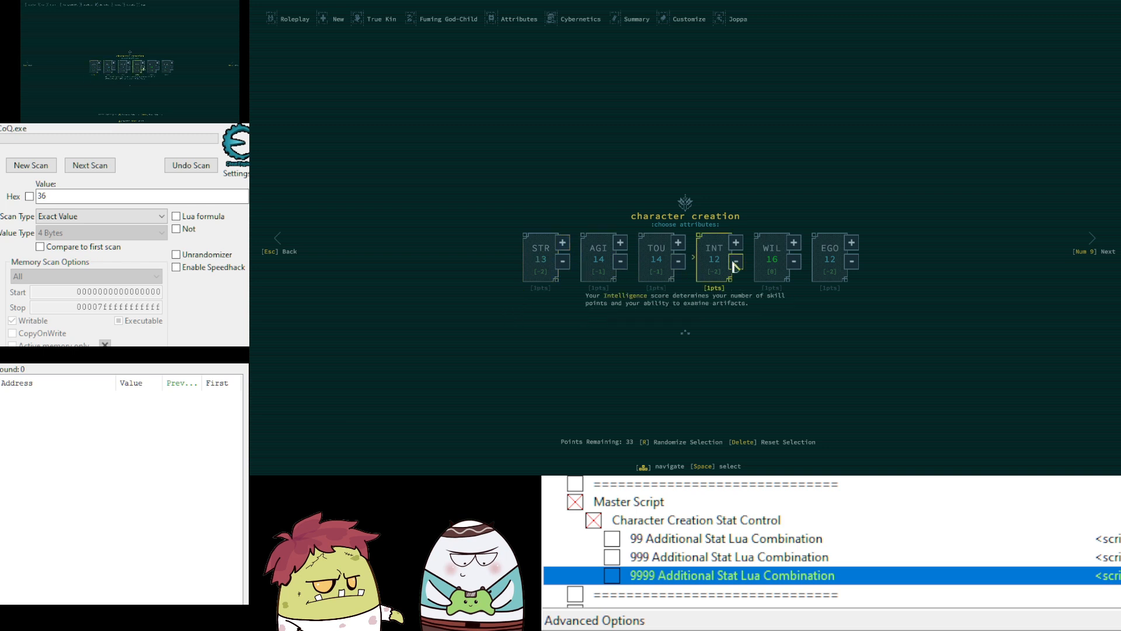
pyautogui.click(680, 263)
pyautogui.click(680, 263)
pyautogui.click(562, 261)
pyautogui.click(2, 196)
pyautogui.click(582, 190)
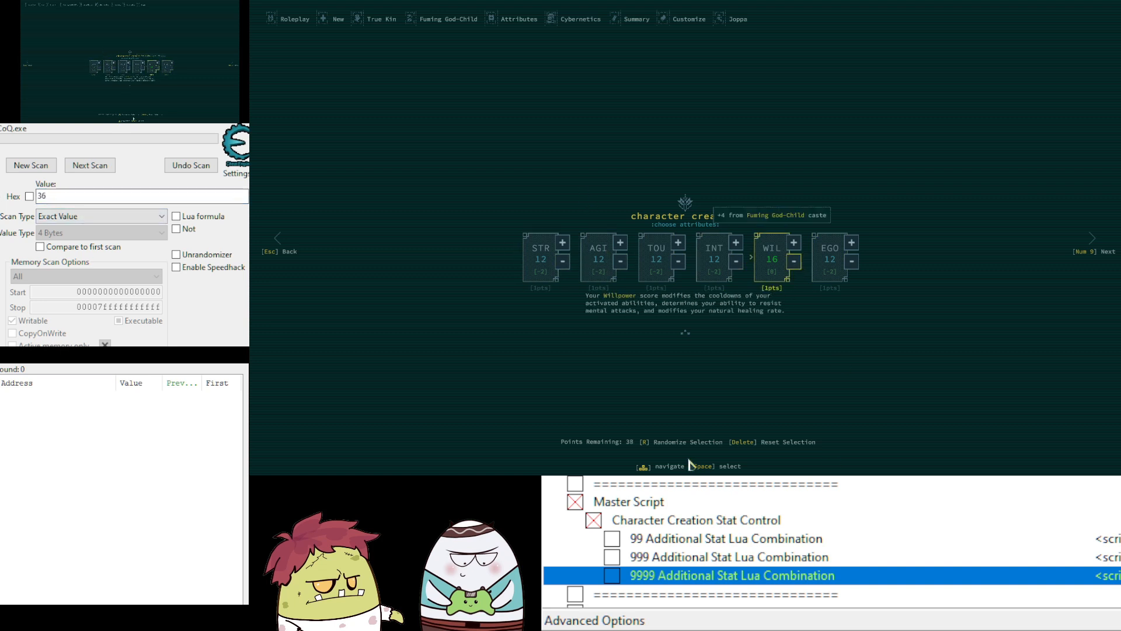
# Start a new 4-byte memory scan with an unknown initial value.
pyautogui.click(66, 176)
pyautogui.click(32, 167)
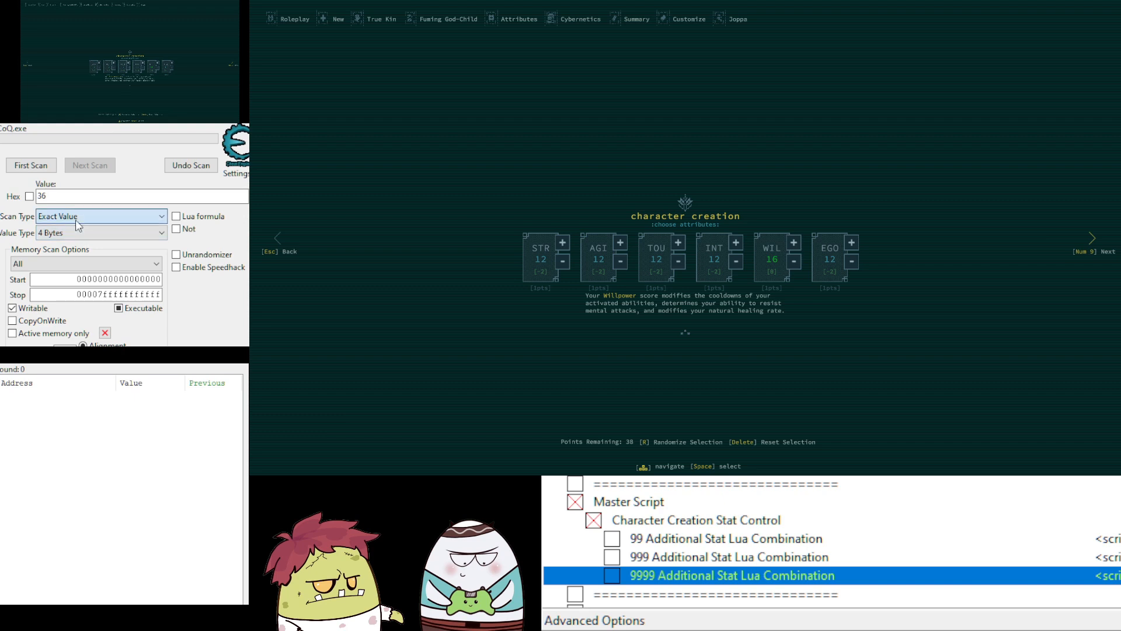
pyautogui.click(66, 270)
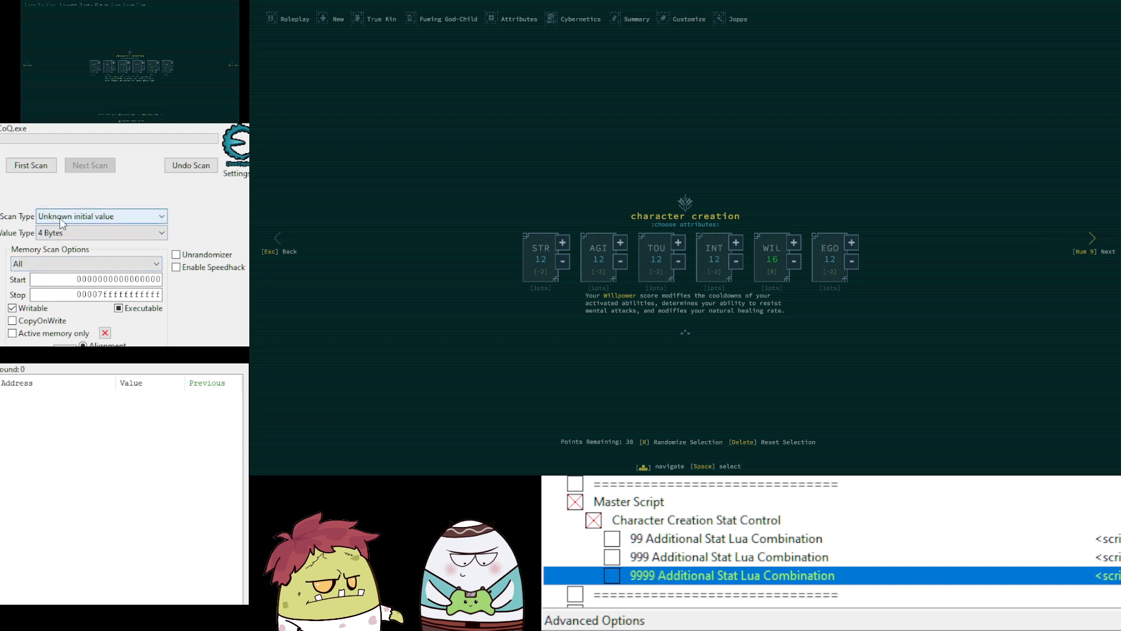
pyautogui.click(25, 167)
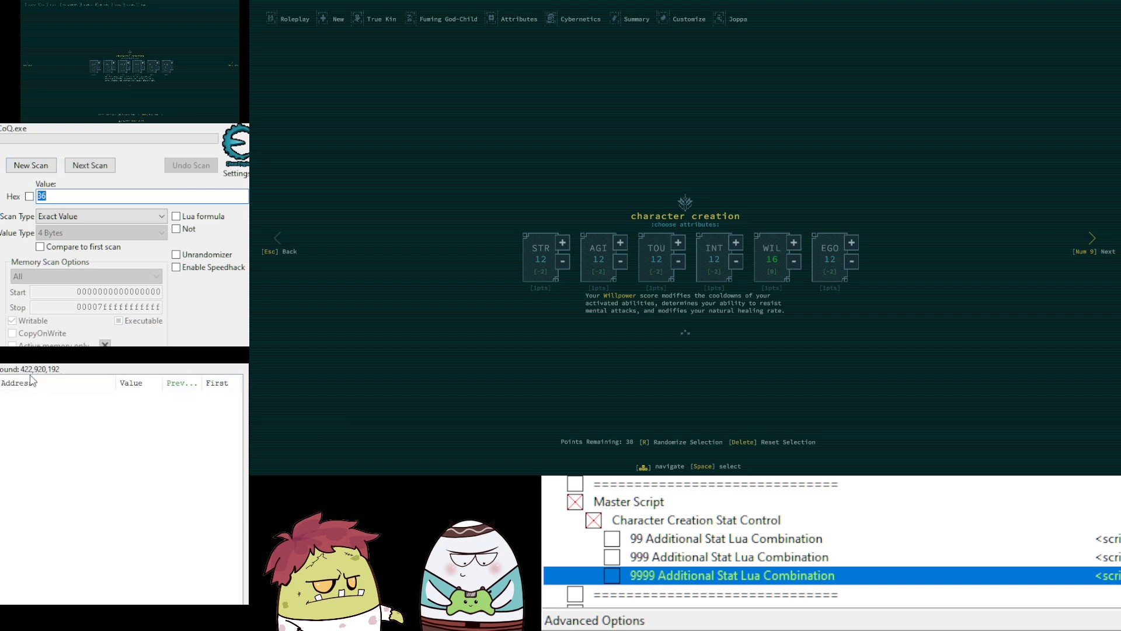
# Raise Strength to 13 and narrow the scan to values increased by 1.
pyautogui.hotkey('alt', 'Tab')
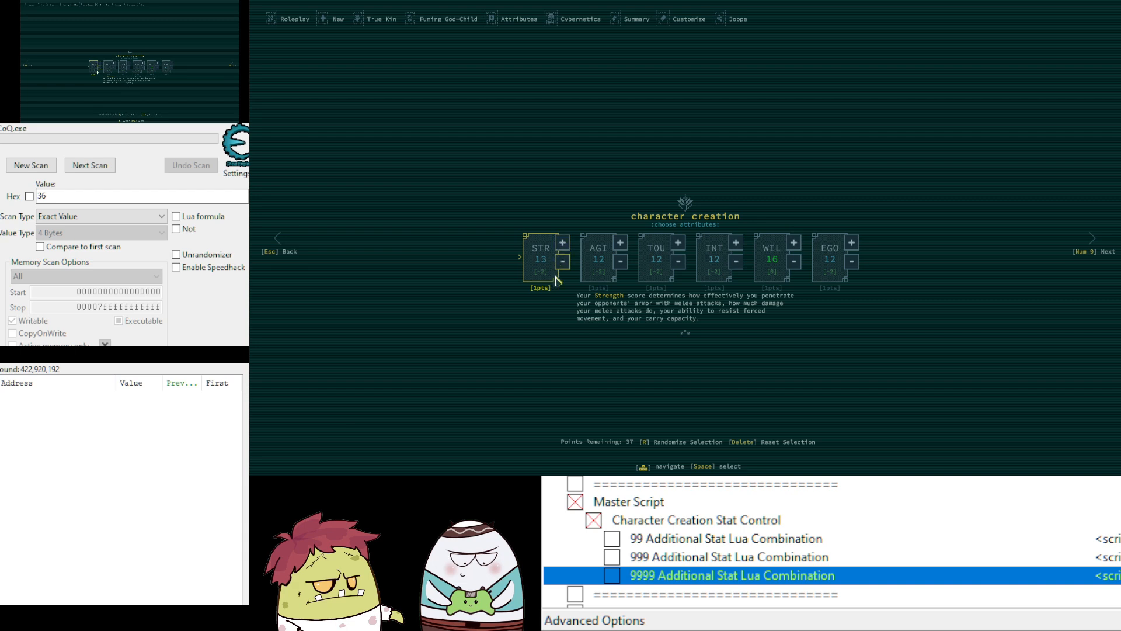
pyautogui.hotkey('alt', 'Tab')
pyautogui.click(71, 197)
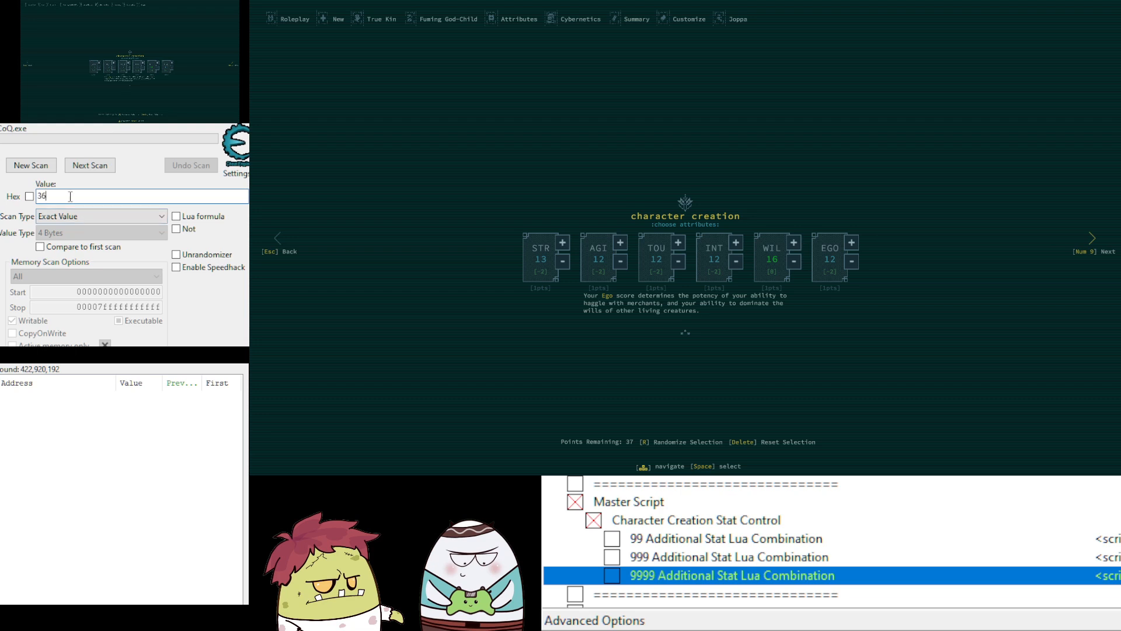
pyautogui.click(69, 215)
pyautogui.click(76, 284)
pyautogui.doubleClick(70, 197)
pyautogui.write('1')
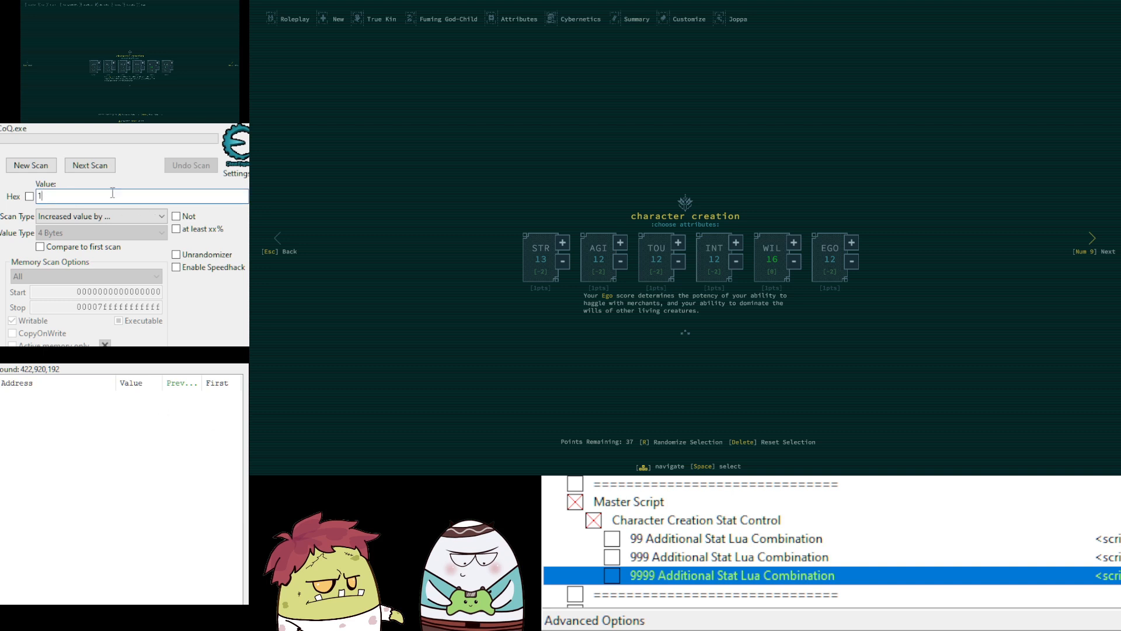
pyautogui.click(91, 167)
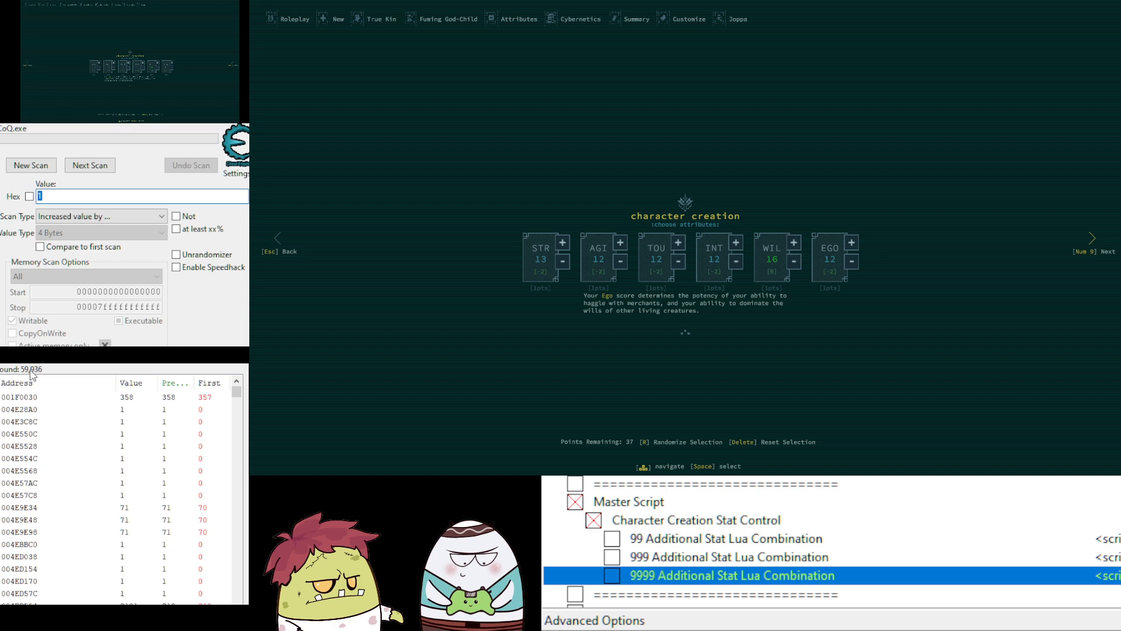
# Raise Strength to 14 and narrow the results again to values increased by 1.
pyautogui.click(542, 256)
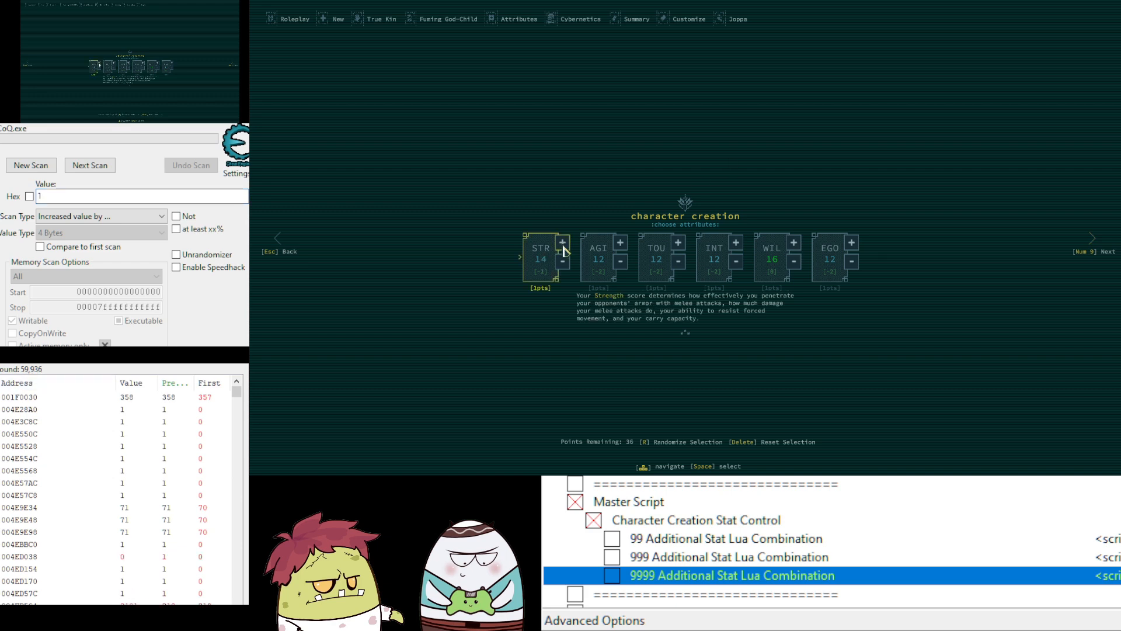
pyautogui.click(51, 197)
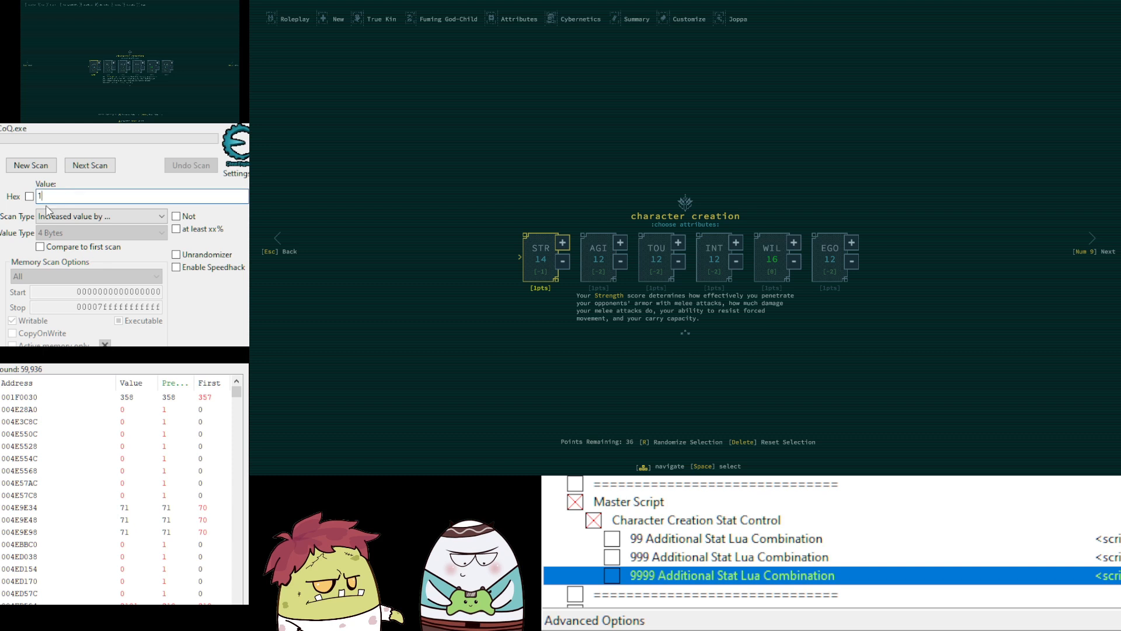
pyautogui.click(91, 166)
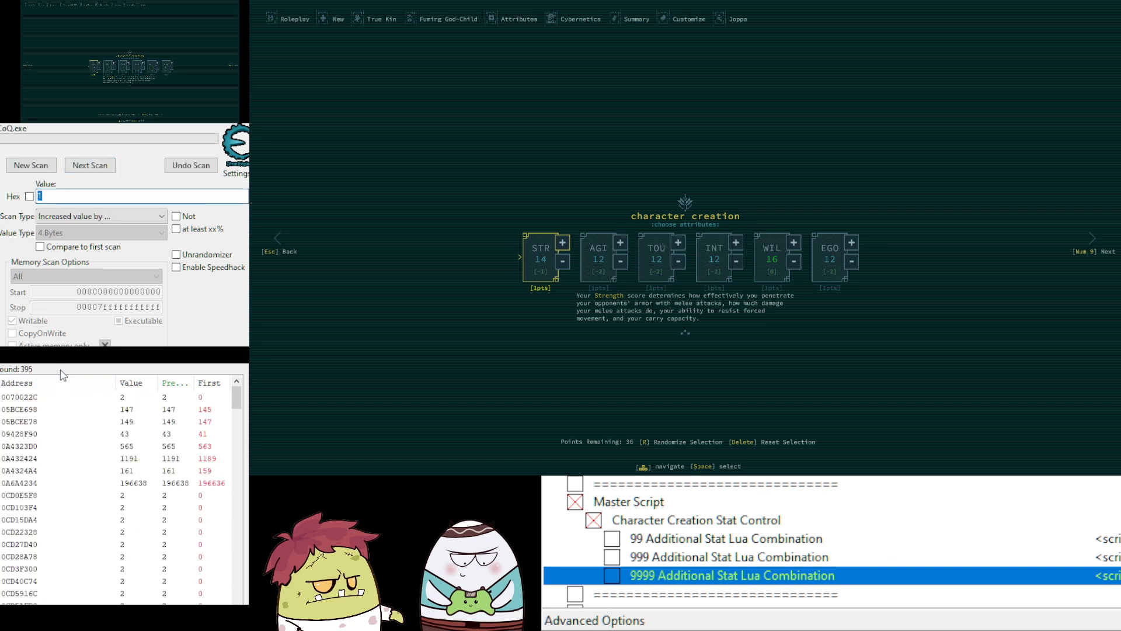
# Raise Strength to 16 and narrow the results to values increased by 2.
pyautogui.click(565, 243)
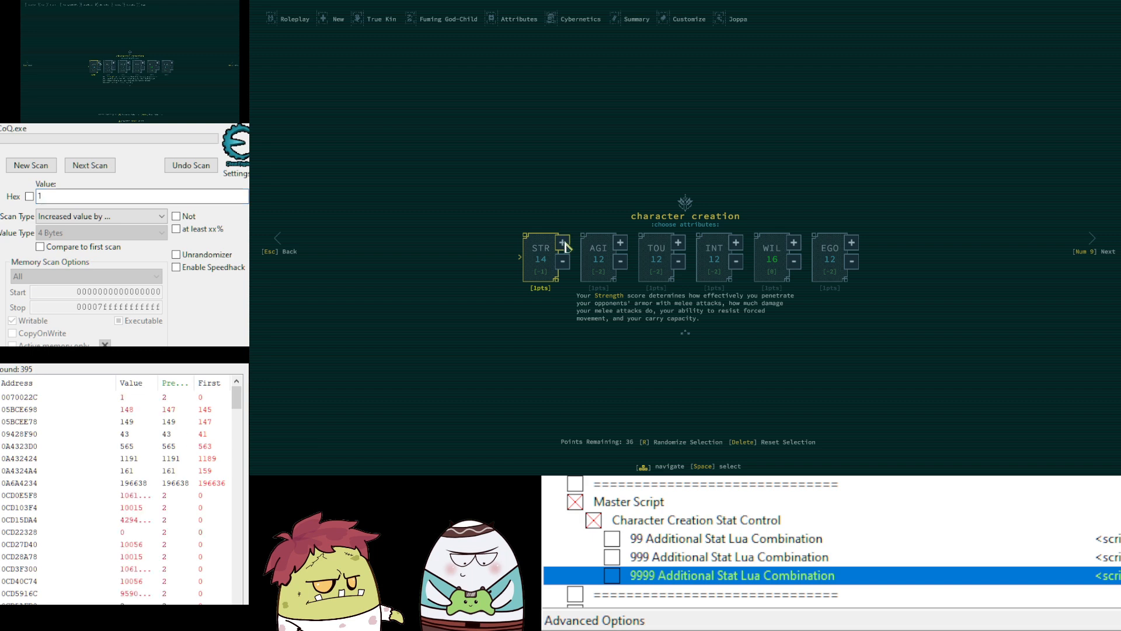
pyautogui.click(565, 244)
pyautogui.hotkey('alt', 'Tab')
pyautogui.write('2')
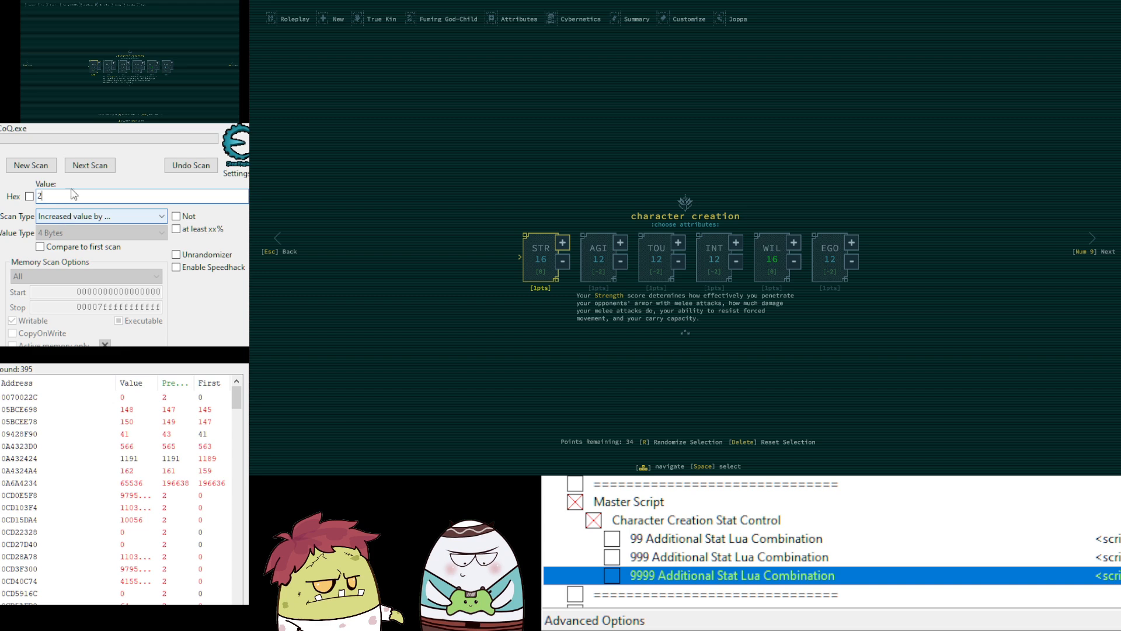
pyautogui.click(90, 166)
# Compare the current and first values of the remaining scan results to judge which address tracks the spent points.
pyautogui.click(134, 408)
pyautogui.click(132, 398)
pyautogui.click(129, 434)
pyautogui.click(130, 410)
pyautogui.click(132, 398)
pyautogui.click(130, 435)
pyautogui.click(134, 410)
pyautogui.click(137, 398)
pyautogui.click(131, 434)
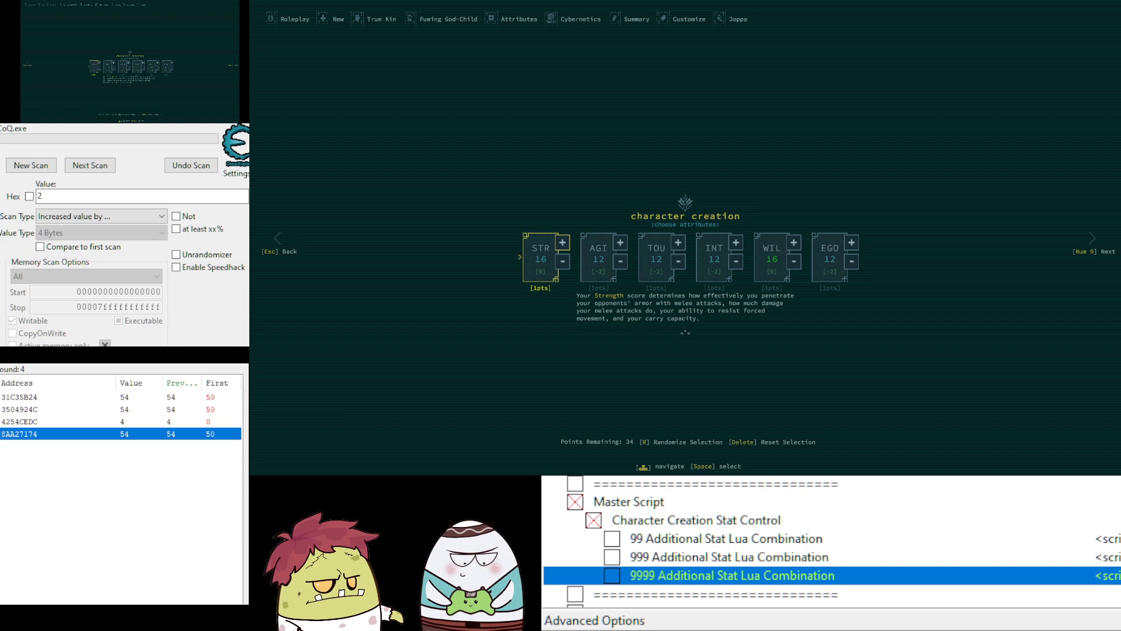
pyautogui.click(216, 422)
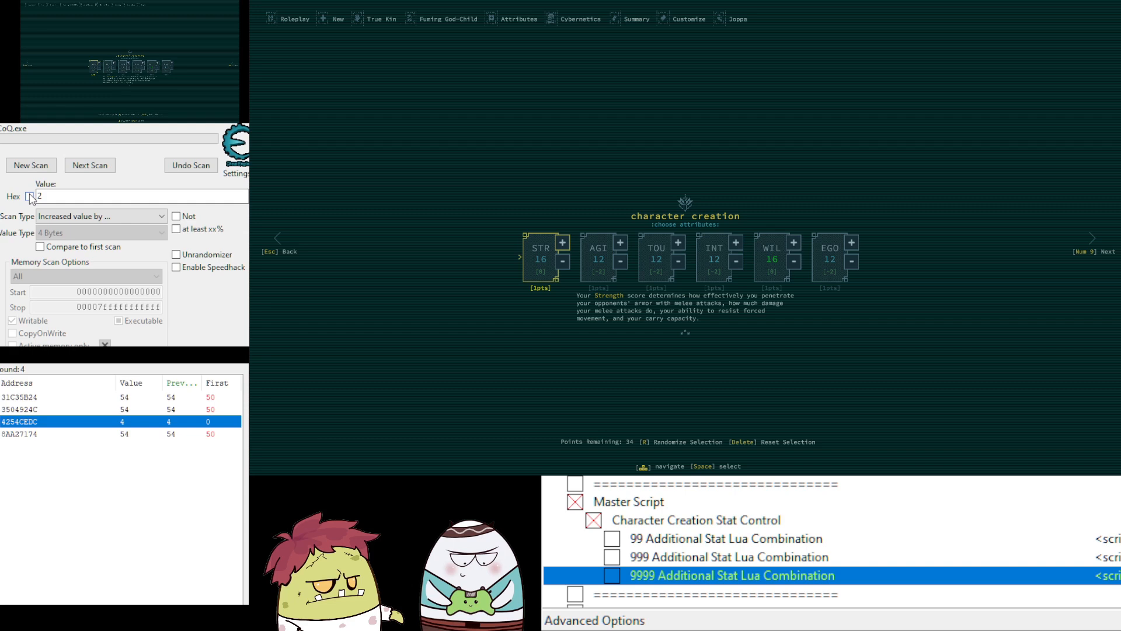
pyautogui.click(142, 434)
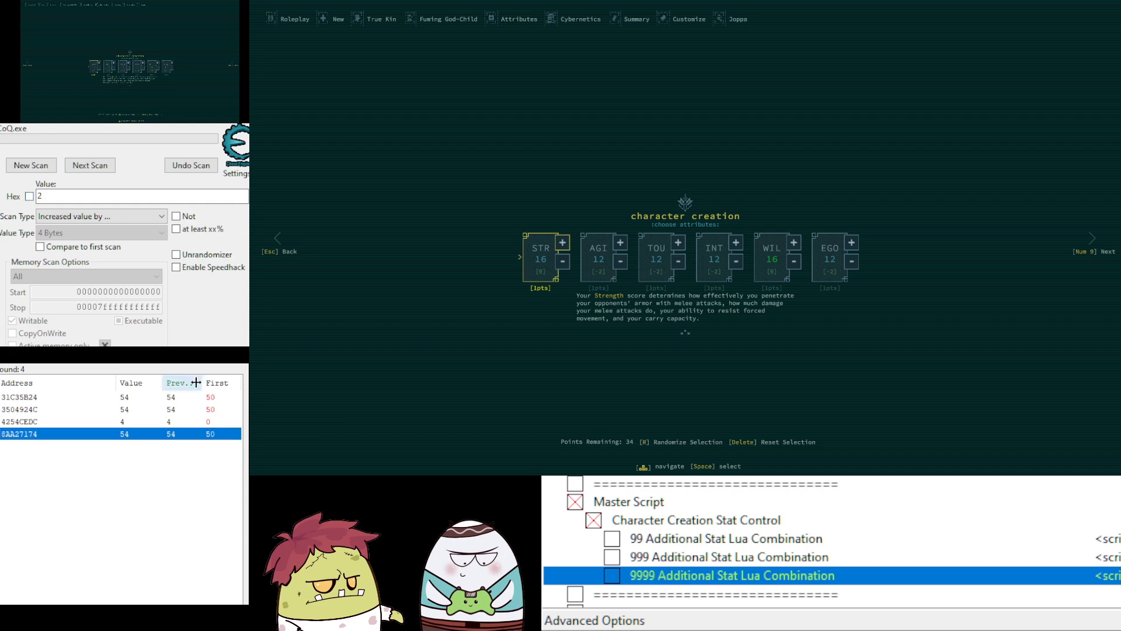
pyautogui.click(213, 423)
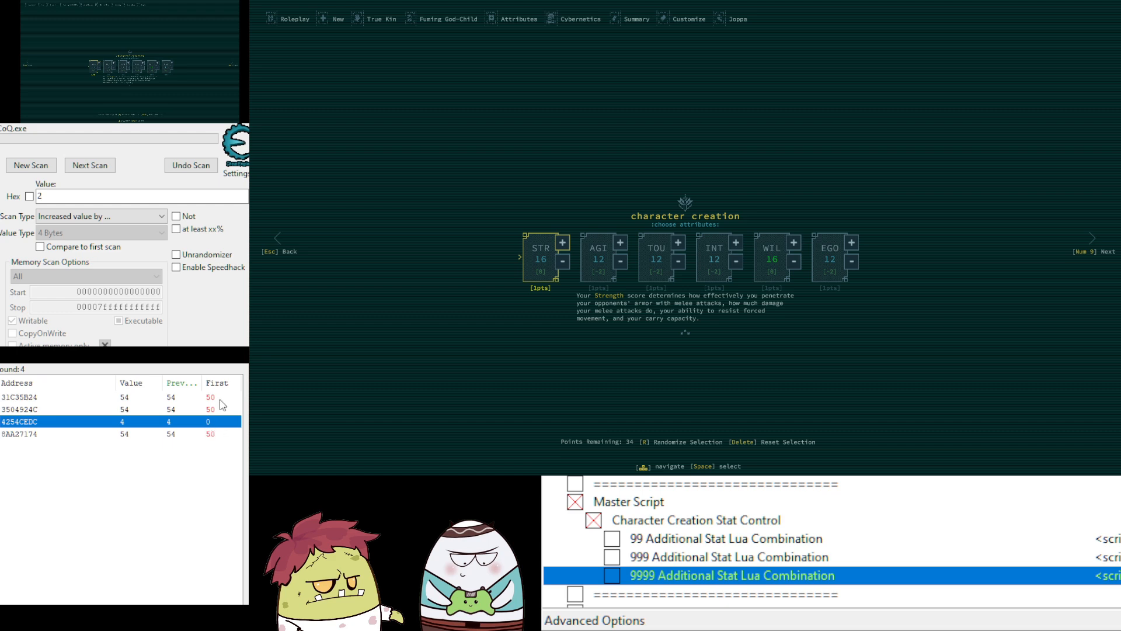
pyautogui.click(209, 397)
pyautogui.click(209, 410)
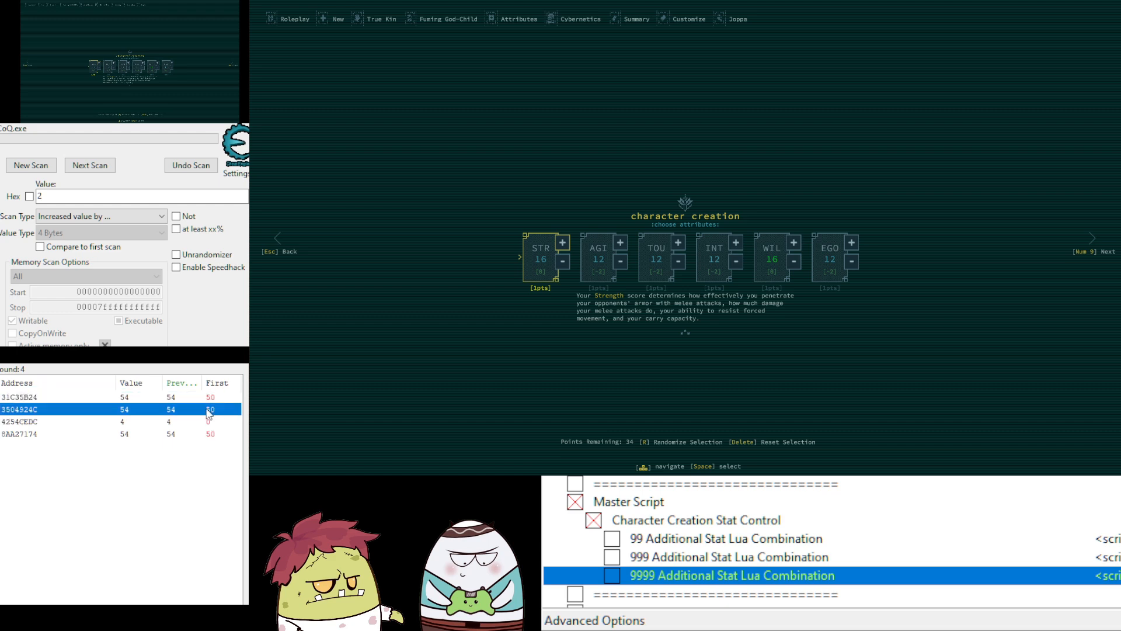
pyautogui.click(208, 434)
pyautogui.click(215, 412)
pyautogui.click(217, 402)
pyautogui.click(214, 435)
pyautogui.click(216, 413)
pyautogui.click(217, 400)
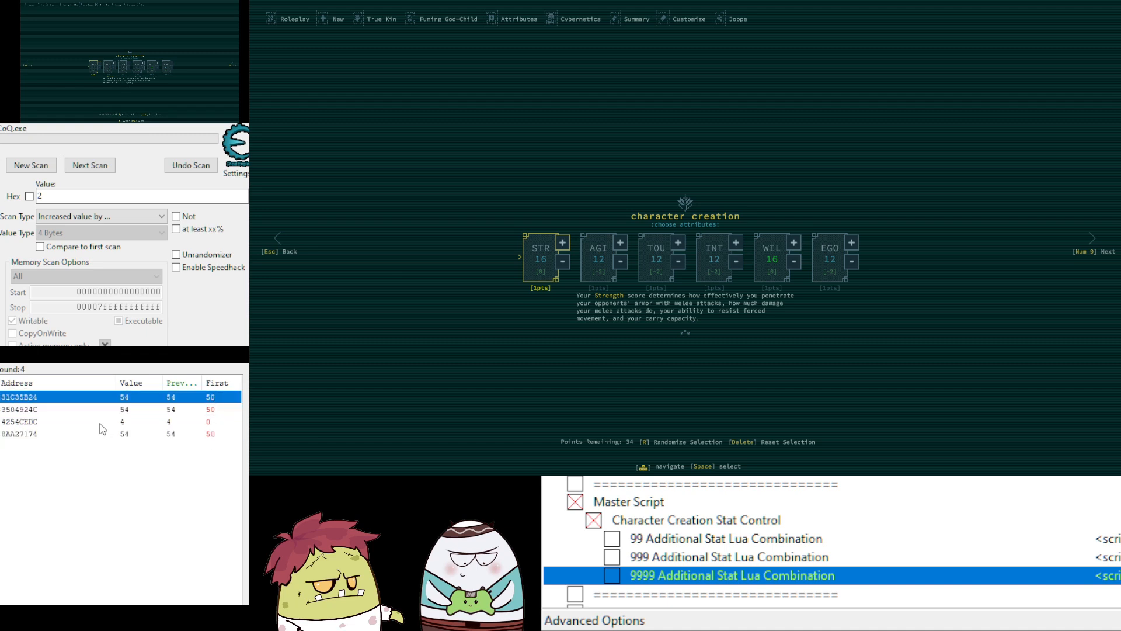
# Add address 4254CEDC to the cheat table and set its value to 1000.
pyautogui.click(120, 423)
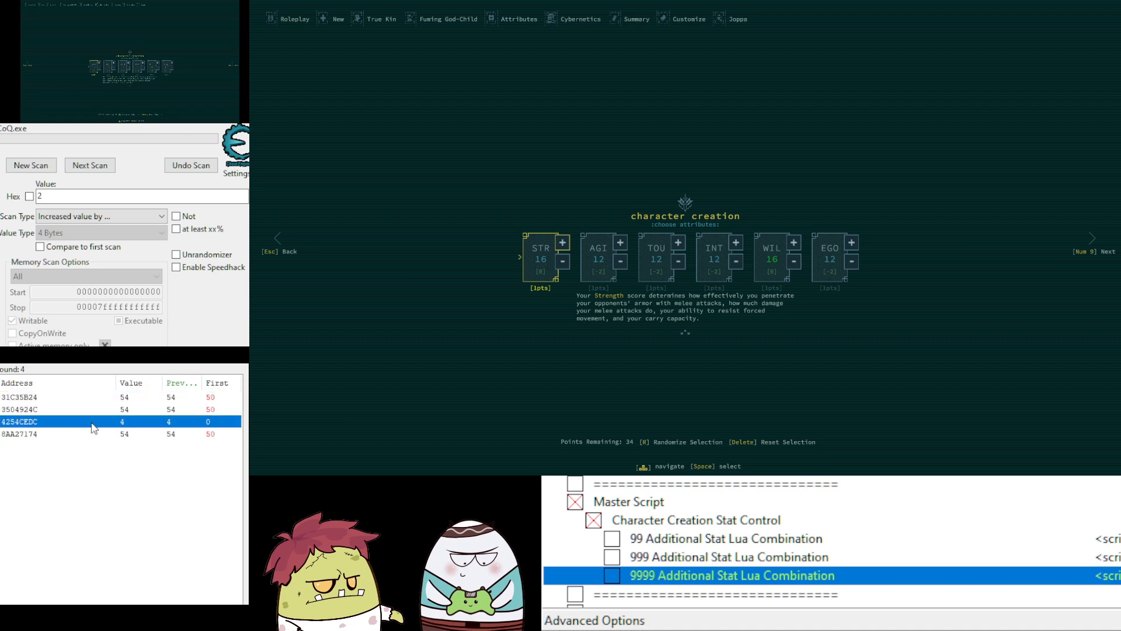
pyautogui.scroll(-5, 1020, 498)
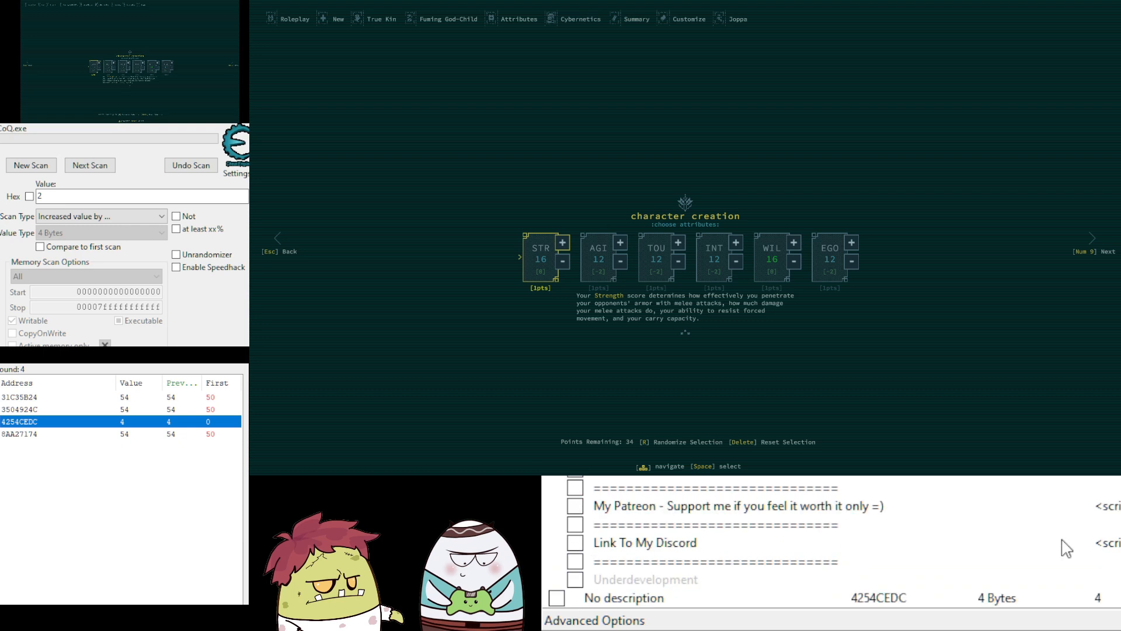
pyautogui.click(1105, 600)
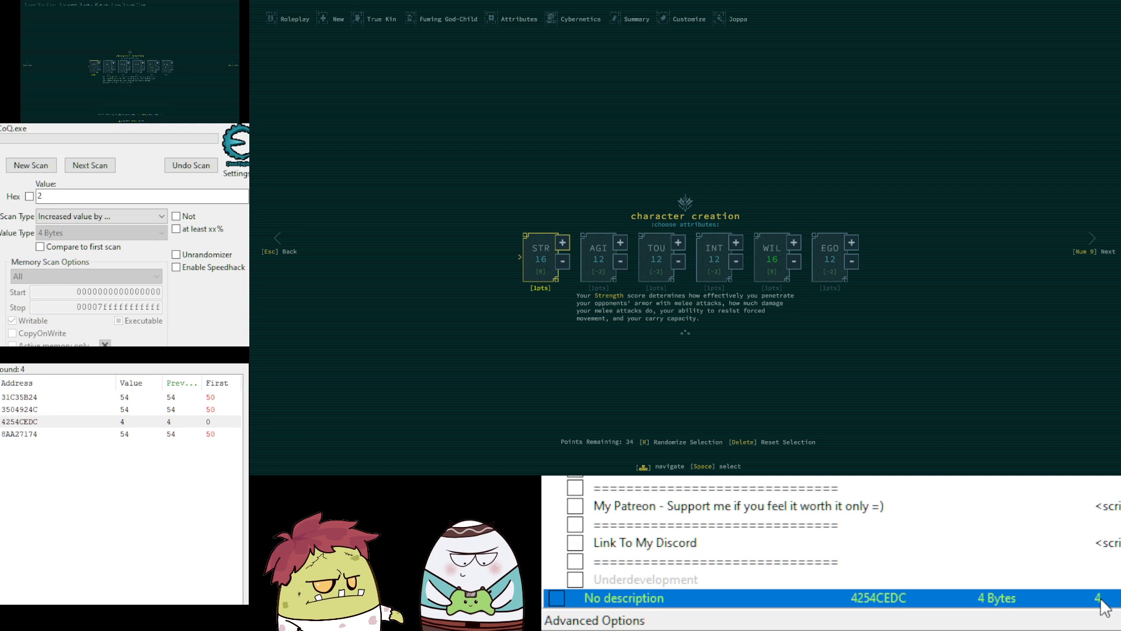
pyautogui.write('1000')
pyautogui.press('Return')
# Return Strength to 12 in the game and check the attribute cards against the added 4254CEDC entry.
pyautogui.click(564, 245)
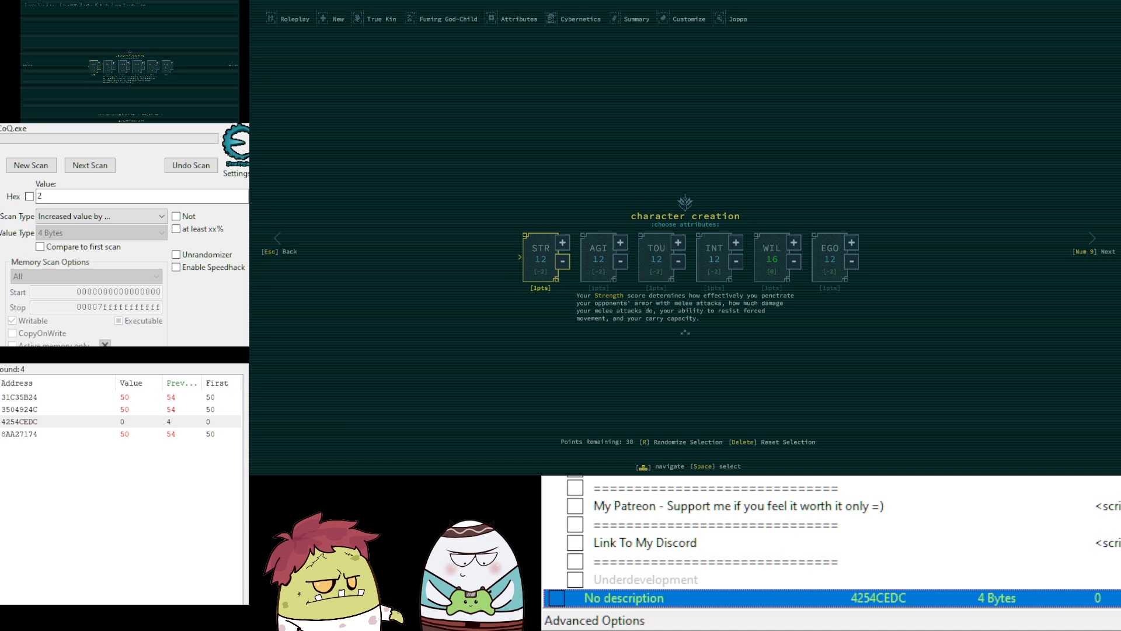
pyautogui.click(769, 267)
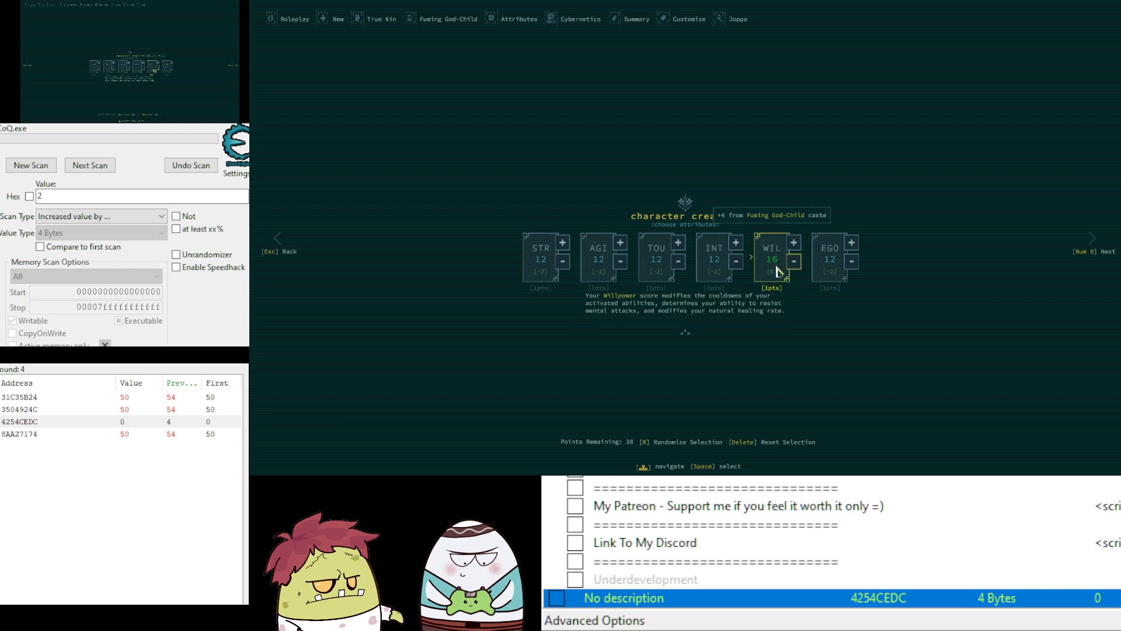
pyautogui.click(541, 275)
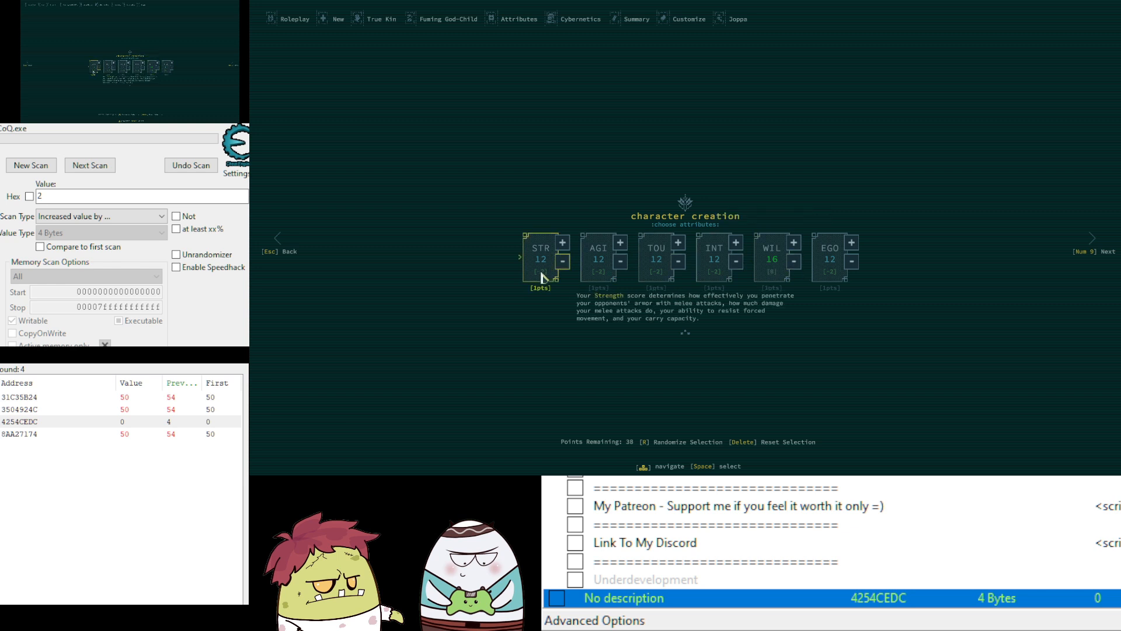
pyautogui.click(872, 598)
pyautogui.press('Right')
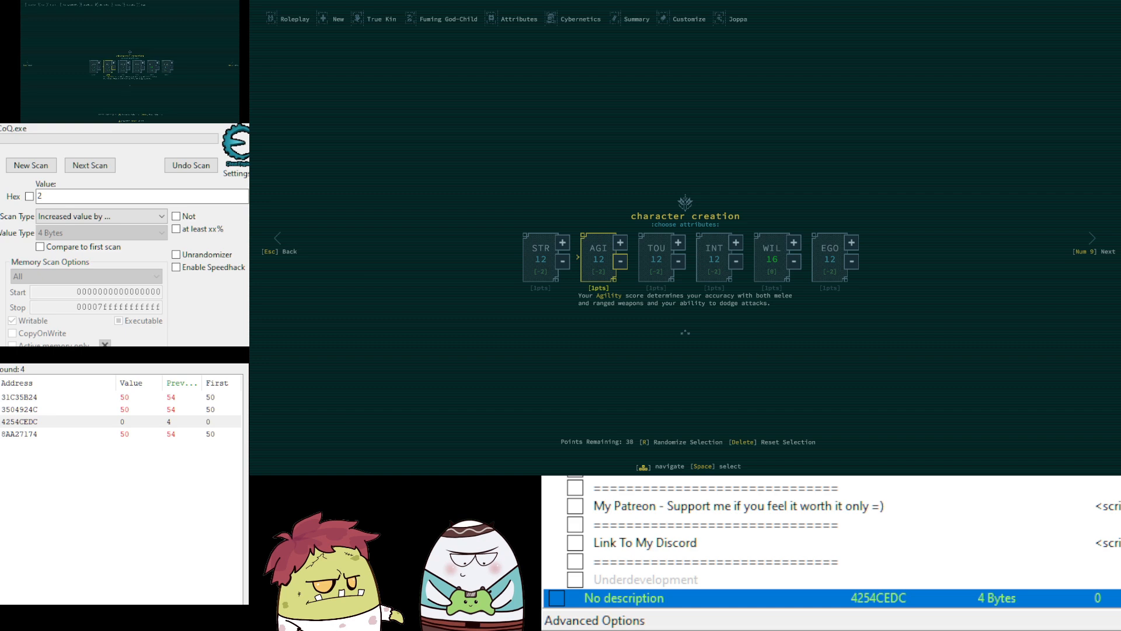
# Switch to the Cheat Engine window and find out what accesses address 4254CEDC, attaching the debugger.
pyautogui.hotkey('alt', 'Tab')
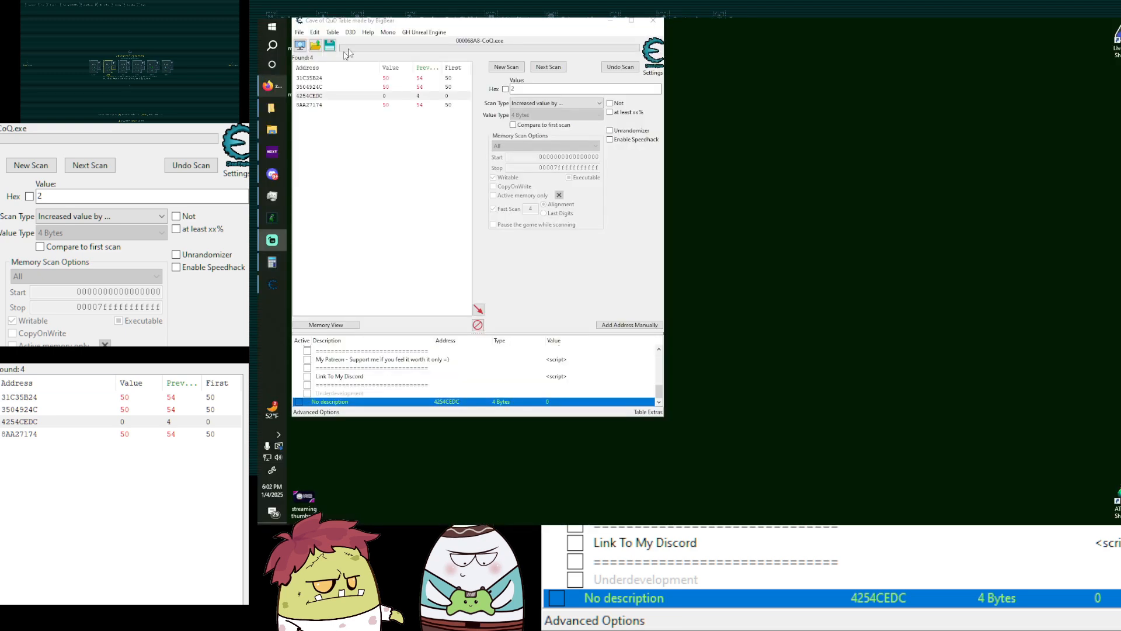
pyautogui.moveTo(410, 21); pyautogui.dragTo(467, 24)
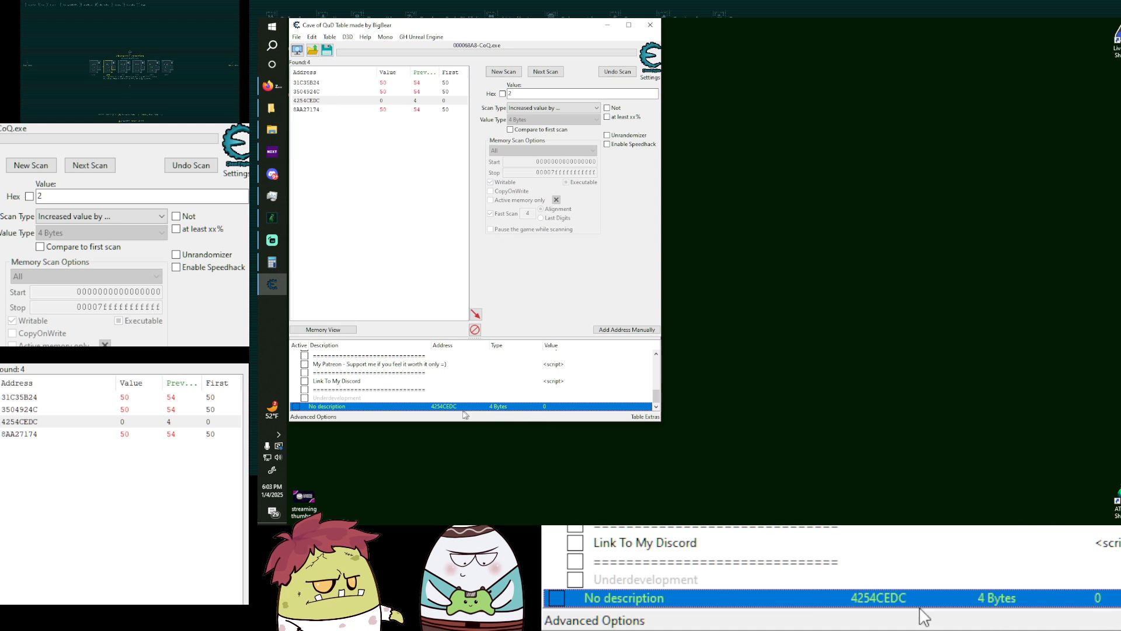
pyautogui.rightClick(444, 407)
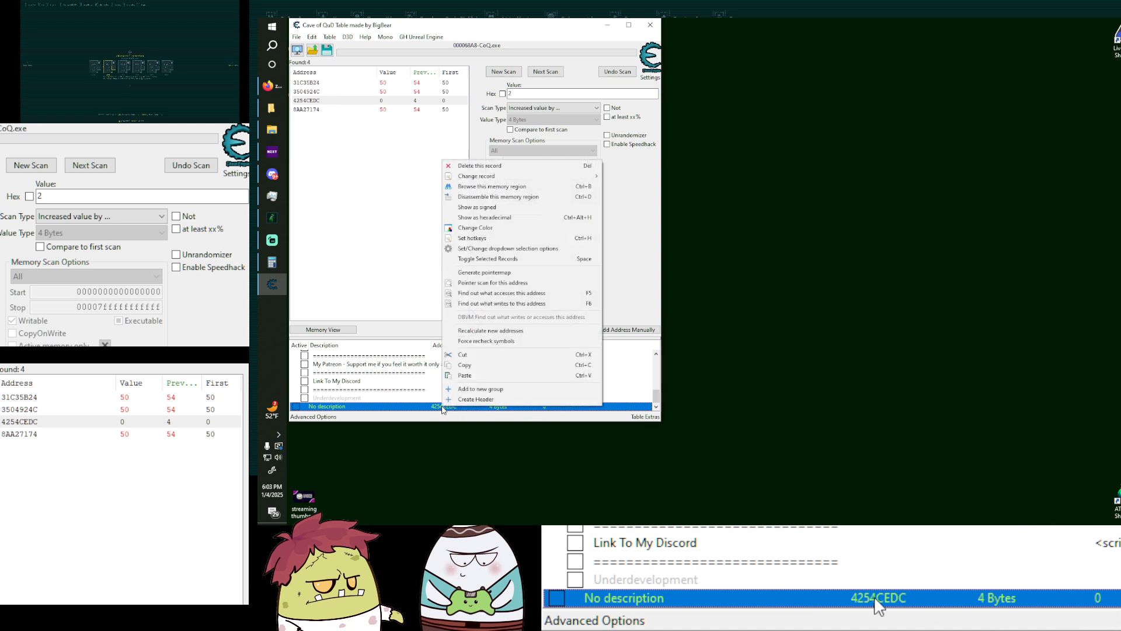
pyautogui.click(515, 297)
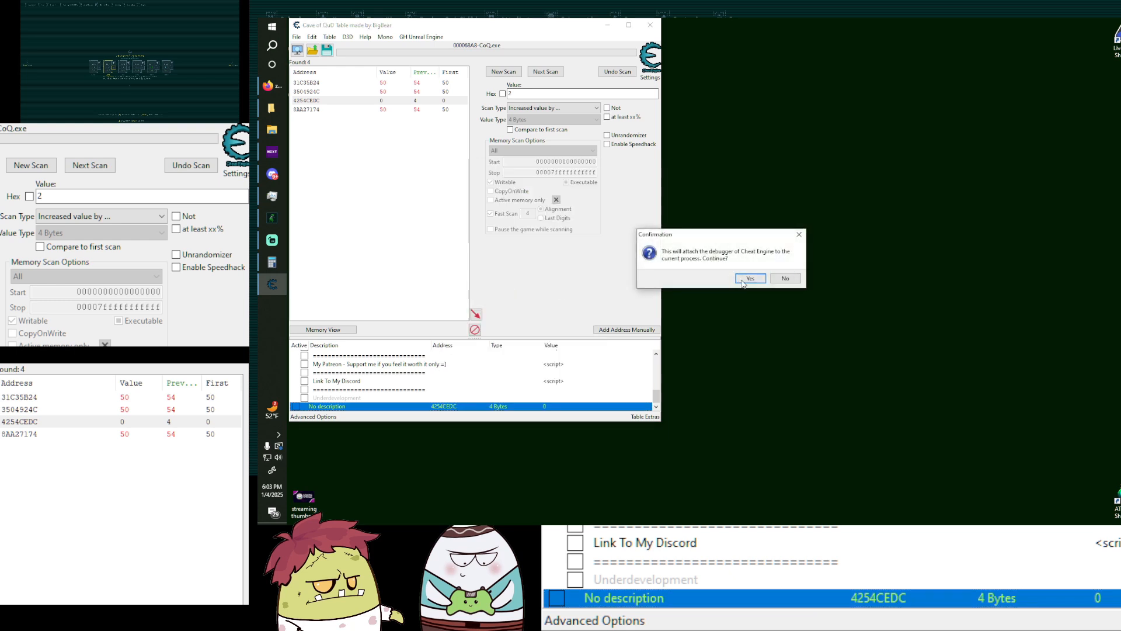
pyautogui.click(746, 279)
# Place the accessed-opcodes window beside the main window and use the game's attributes to record the instructions accessing the address.
pyautogui.moveTo(666, 124); pyautogui.dragTo(771, 33)
pyautogui.click(98, 72)
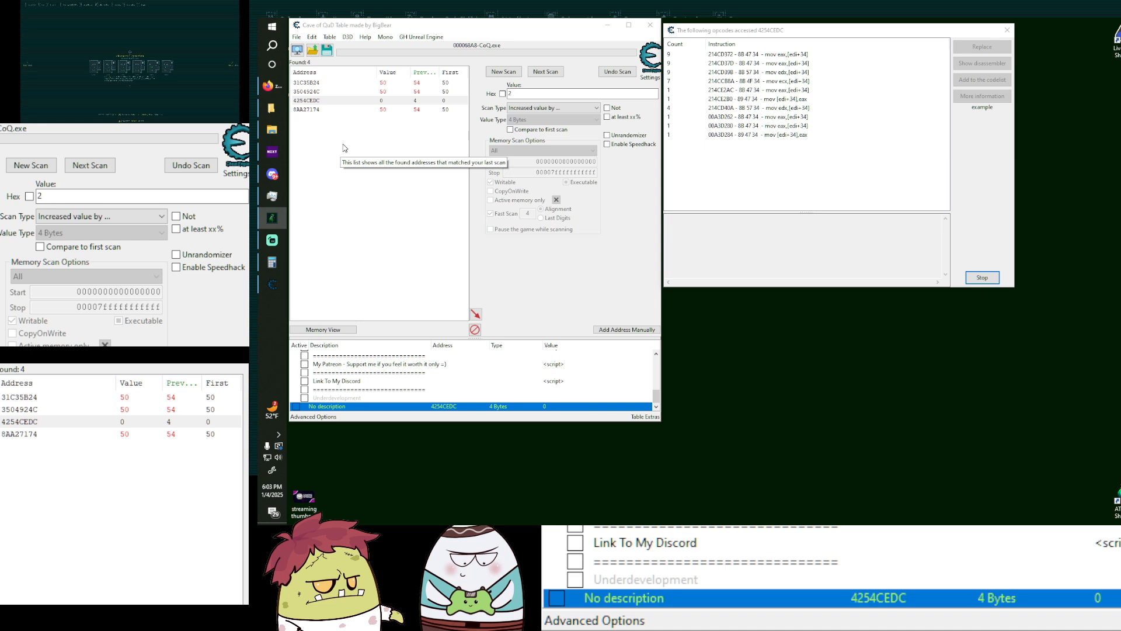
pyautogui.click(415, 28)
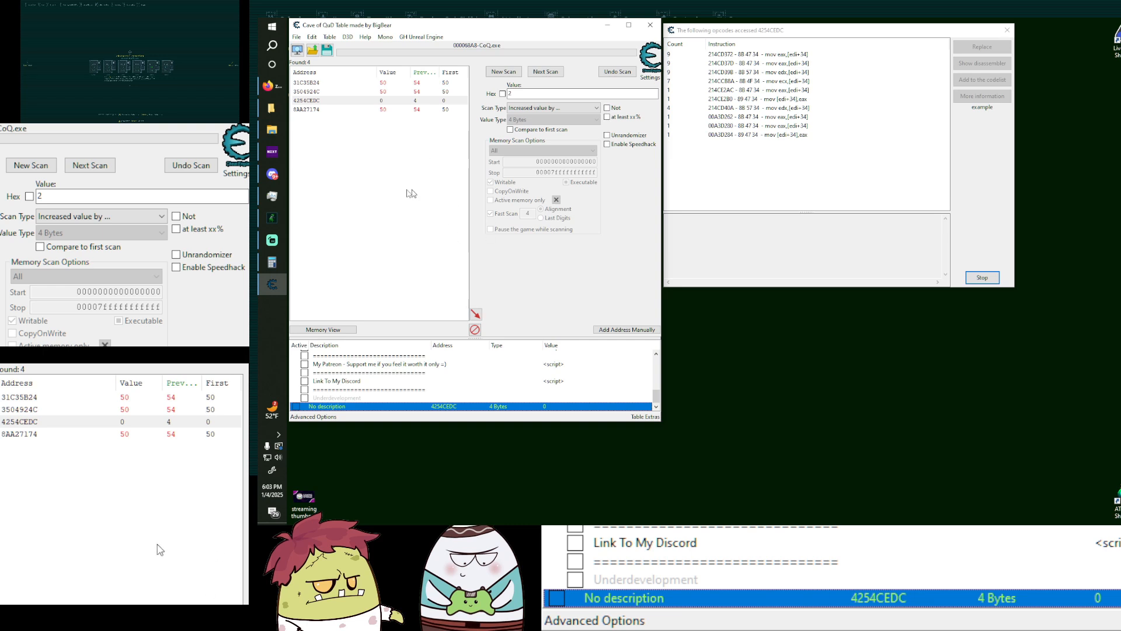
# Examine the recorded instructions that access 4254CEDC, comparing the code details of 214CD372, 214CD37D, 214CD39B and the lower entries.
pyautogui.click(389, 38)
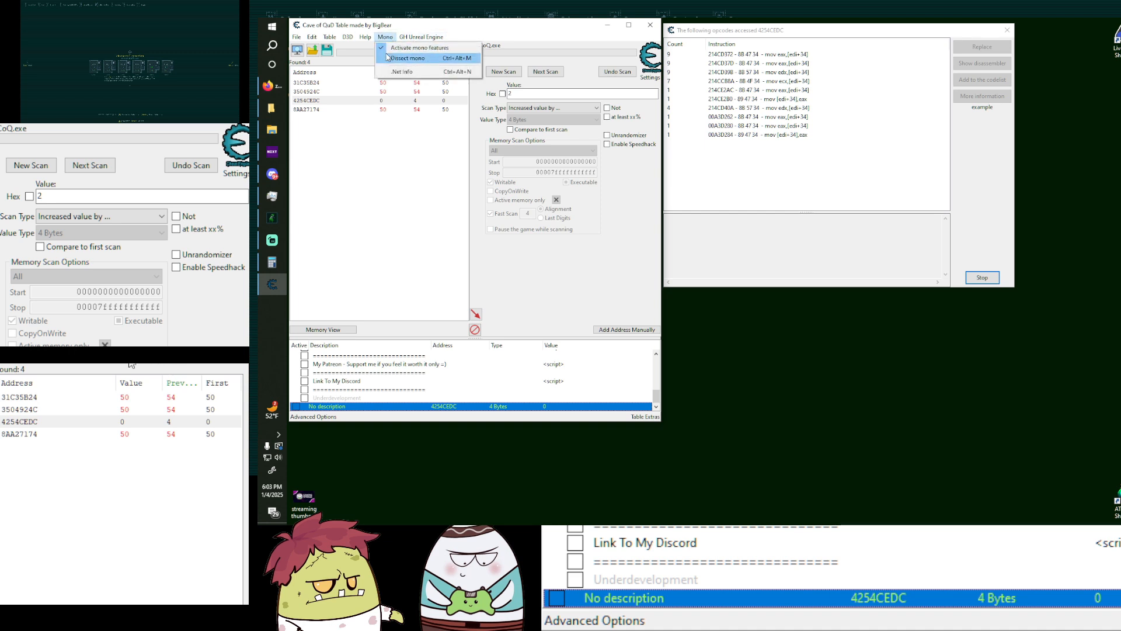
pyautogui.click(517, 40)
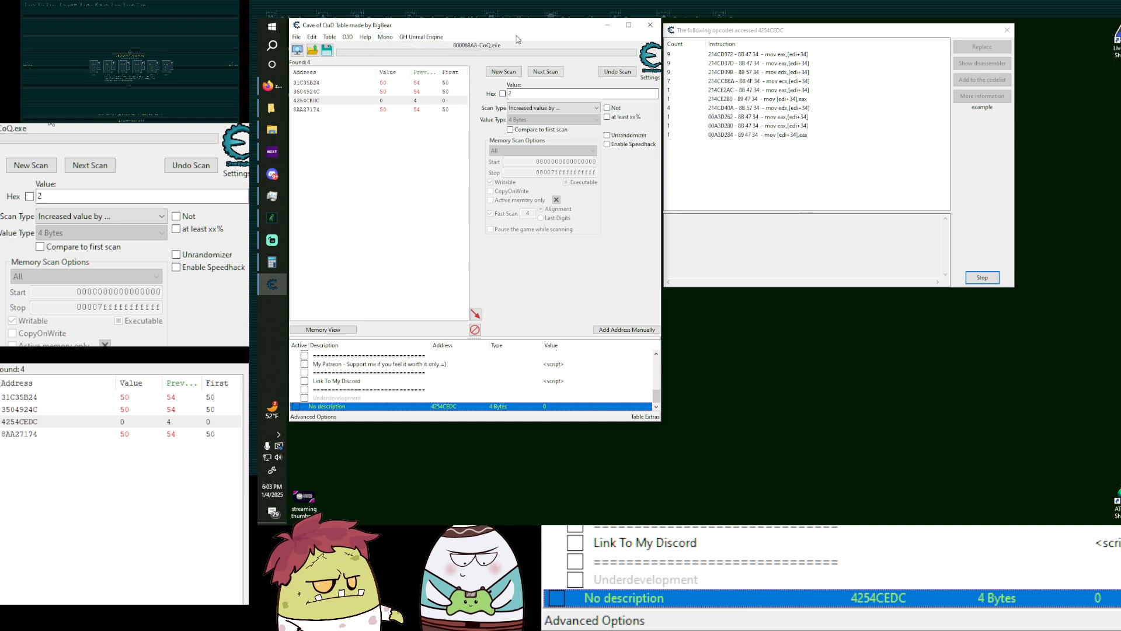
pyautogui.click(742, 54)
pyautogui.click(757, 63)
pyautogui.click(755, 72)
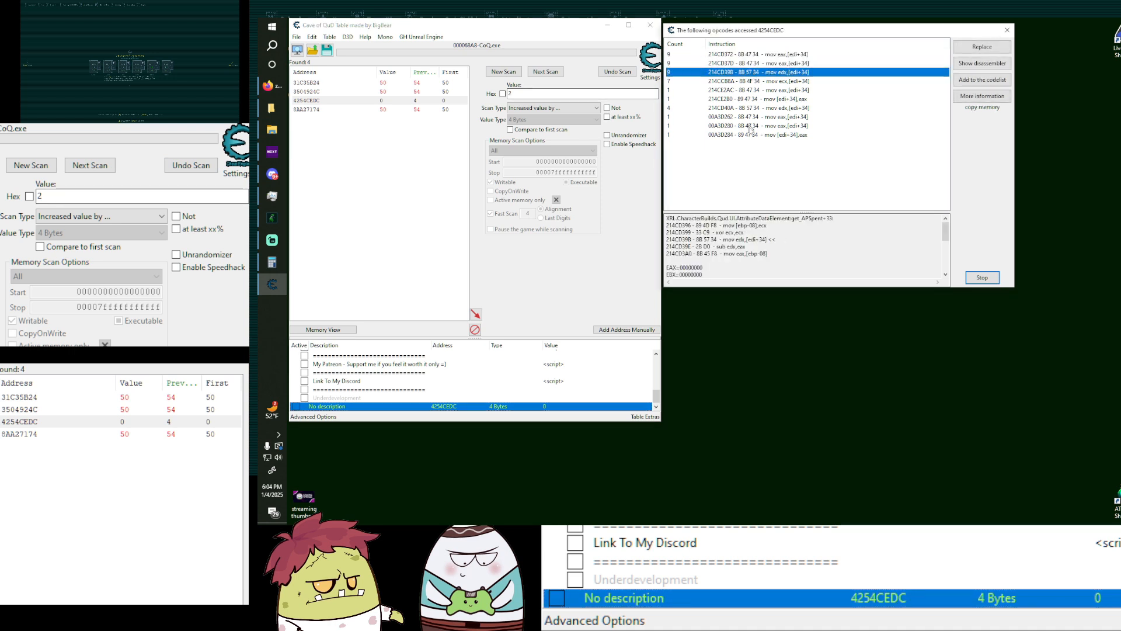
pyautogui.click(742, 117)
pyautogui.click(752, 56)
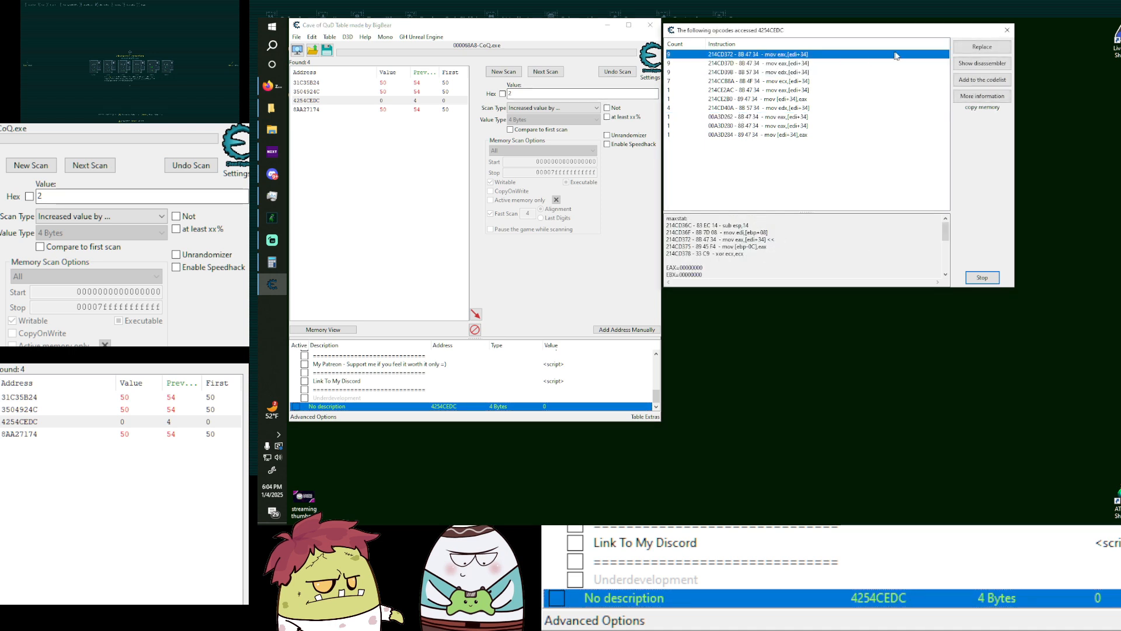
pyautogui.click(773, 63)
pyautogui.click(775, 56)
pyautogui.click(778, 62)
pyautogui.click(781, 54)
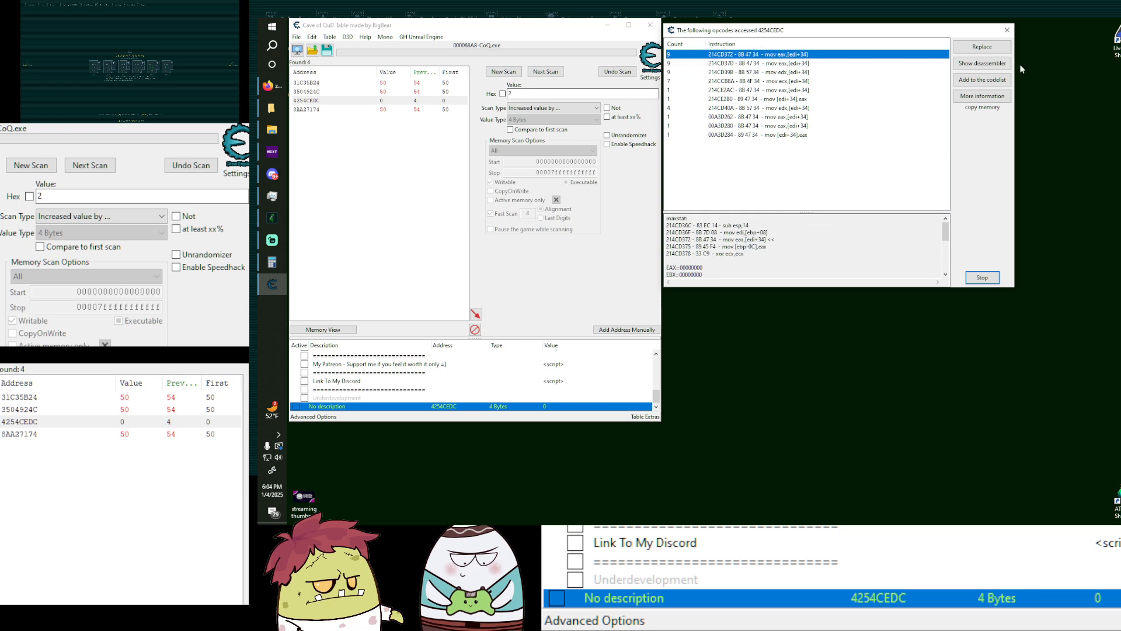
# Show instruction 214CD372 in the disassembler and check it against the Character Creation Stat Control section of the cheat table.
pyautogui.click(984, 64)
pyautogui.scroll(3, 669, 243)
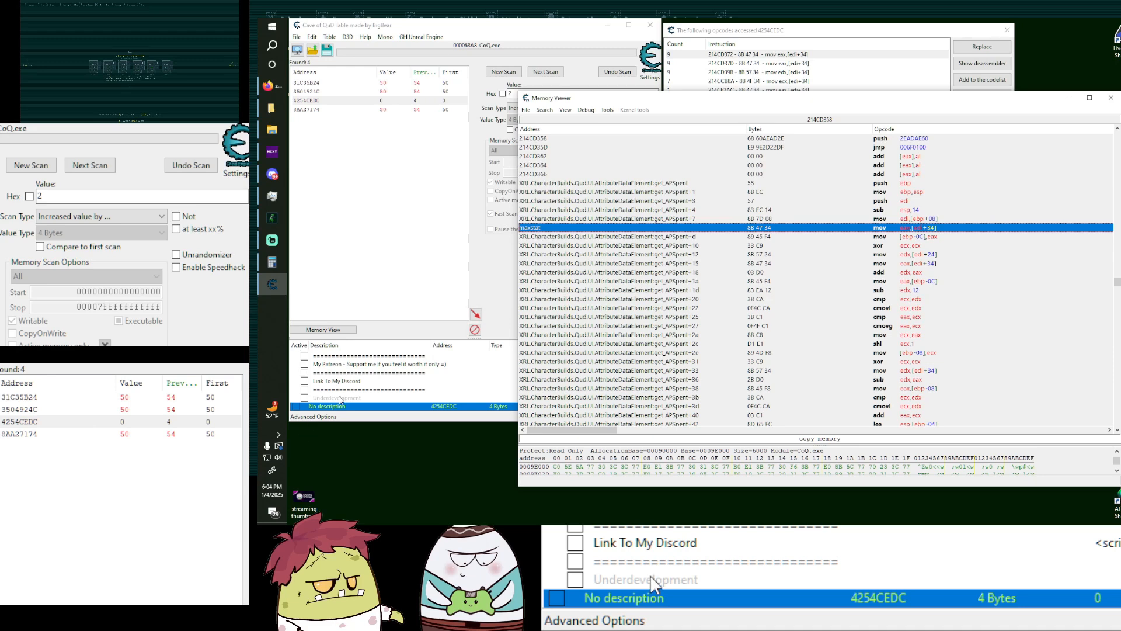
pyautogui.scroll(2, 342, 400)
pyautogui.click(314, 372)
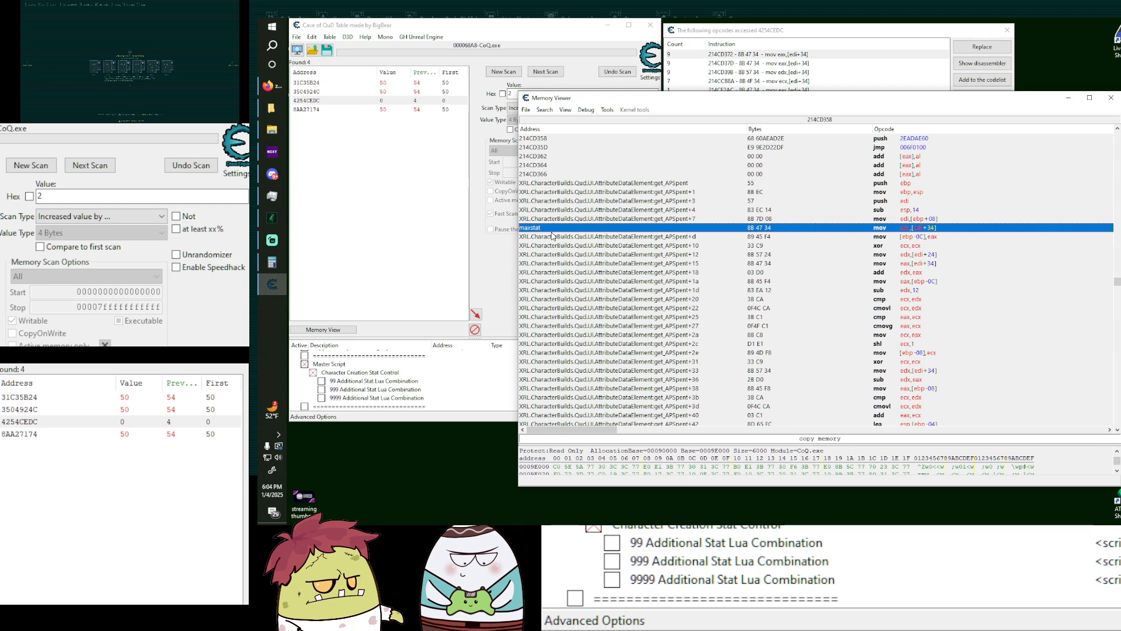
pyautogui.click(579, 220)
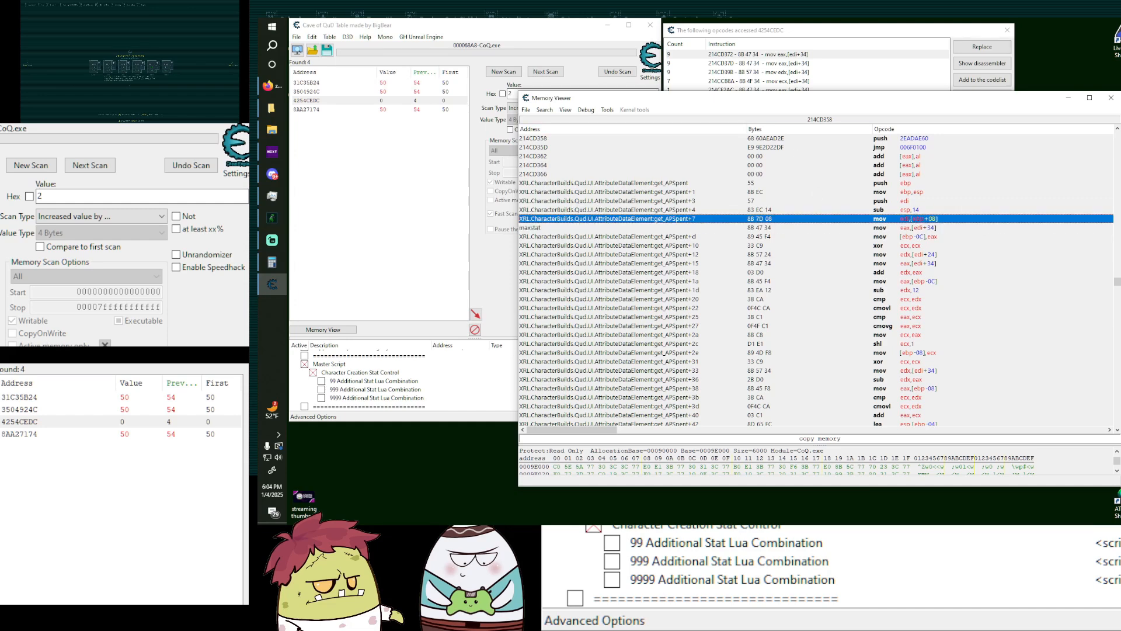
# Find out what addresses the maxstat instruction accesses, place the accessed-addresses window over the Memory Viewer, and switch to the game to record them.
pyautogui.hotkey('alt', 'Tab')
pyautogui.hotkey('alt', 'Tab')
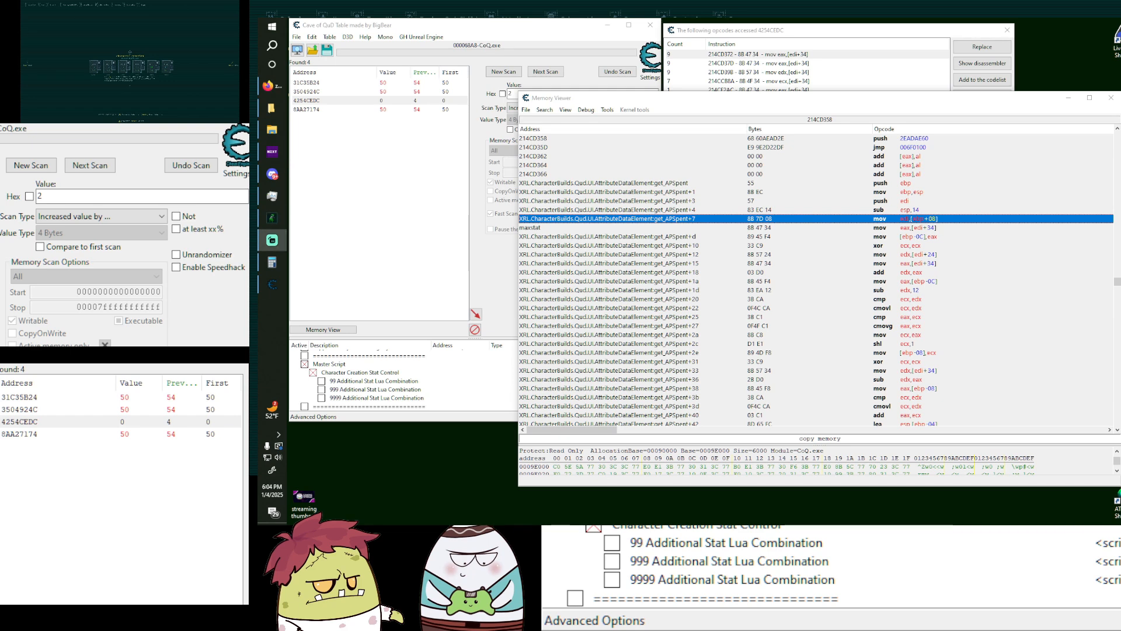
pyautogui.click(661, 232)
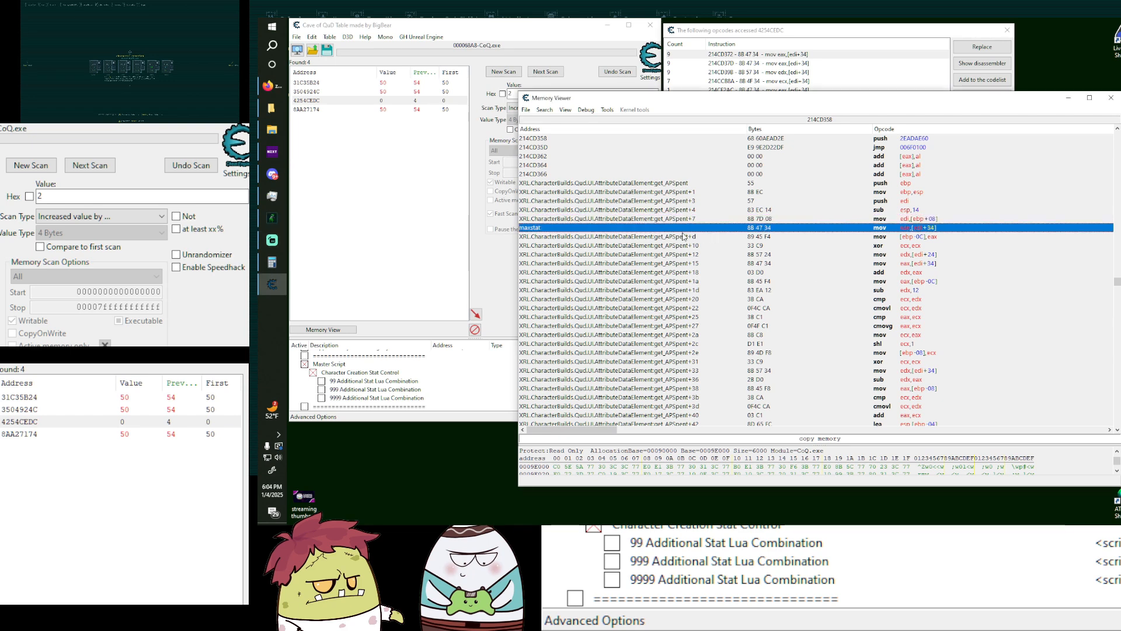
pyautogui.rightClick(919, 231)
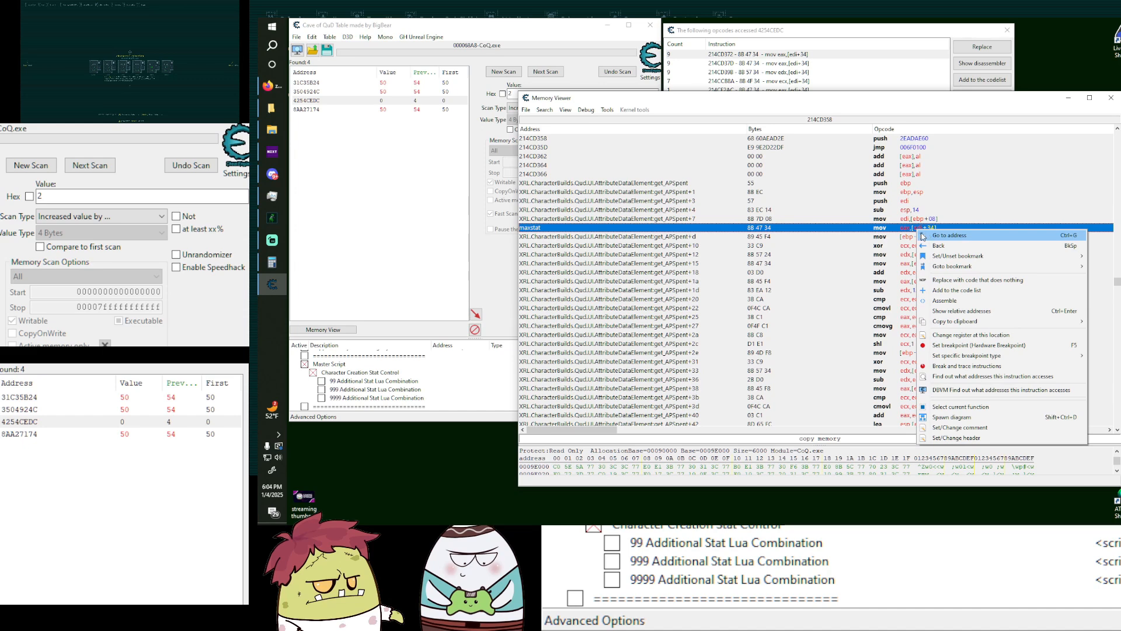
pyautogui.click(984, 379)
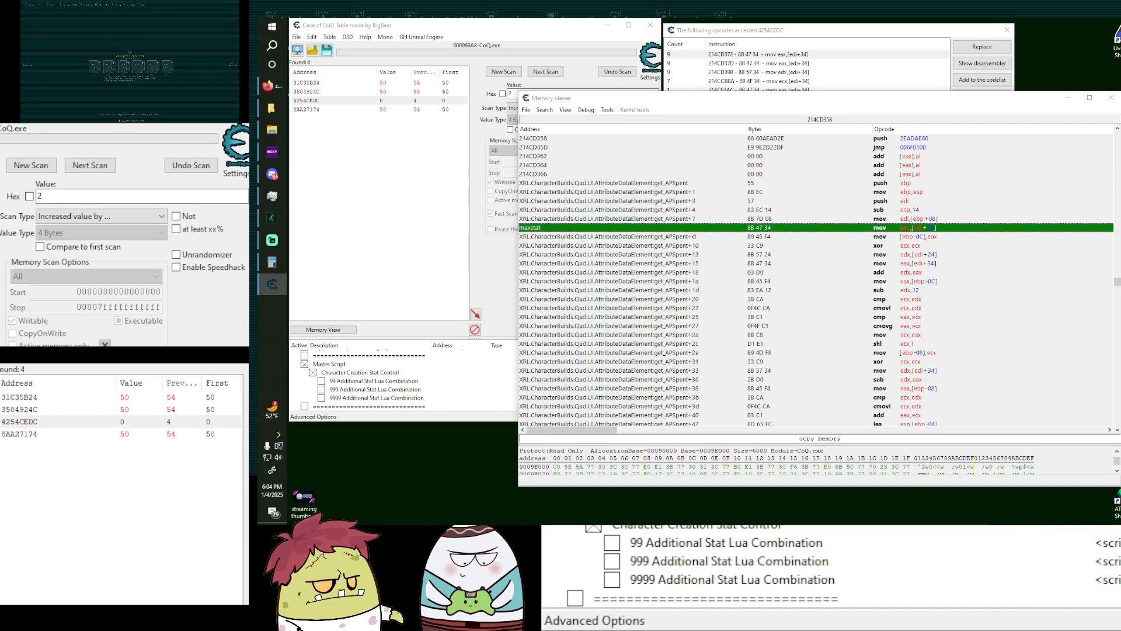
pyautogui.moveTo(628, 43); pyautogui.dragTo(580, 109)
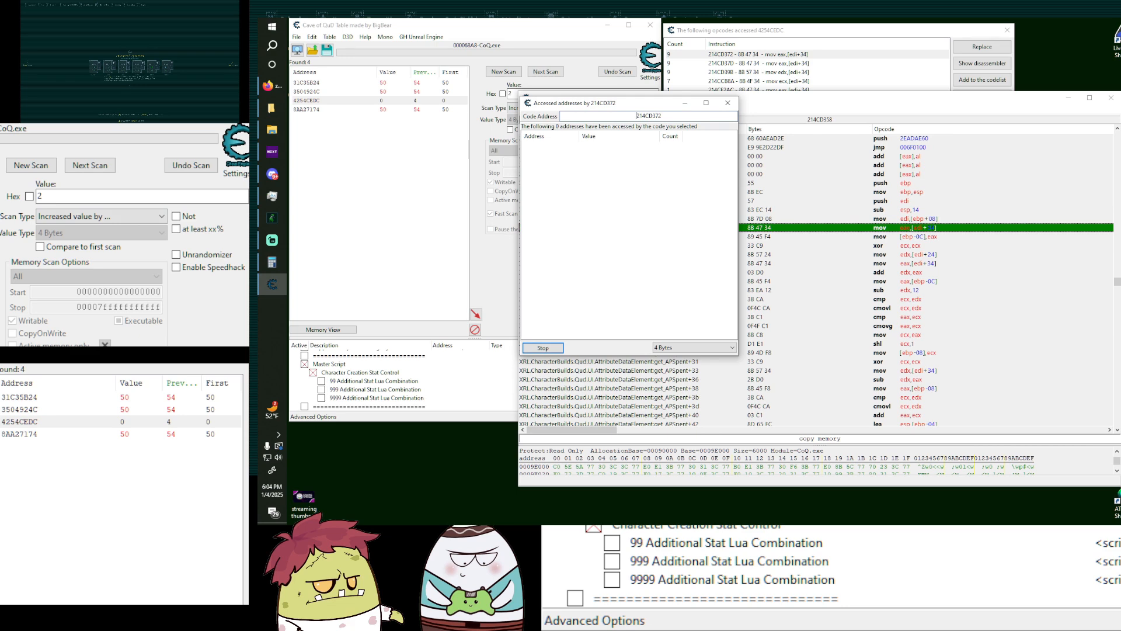
pyautogui.hotkey('alt', 'Tab')
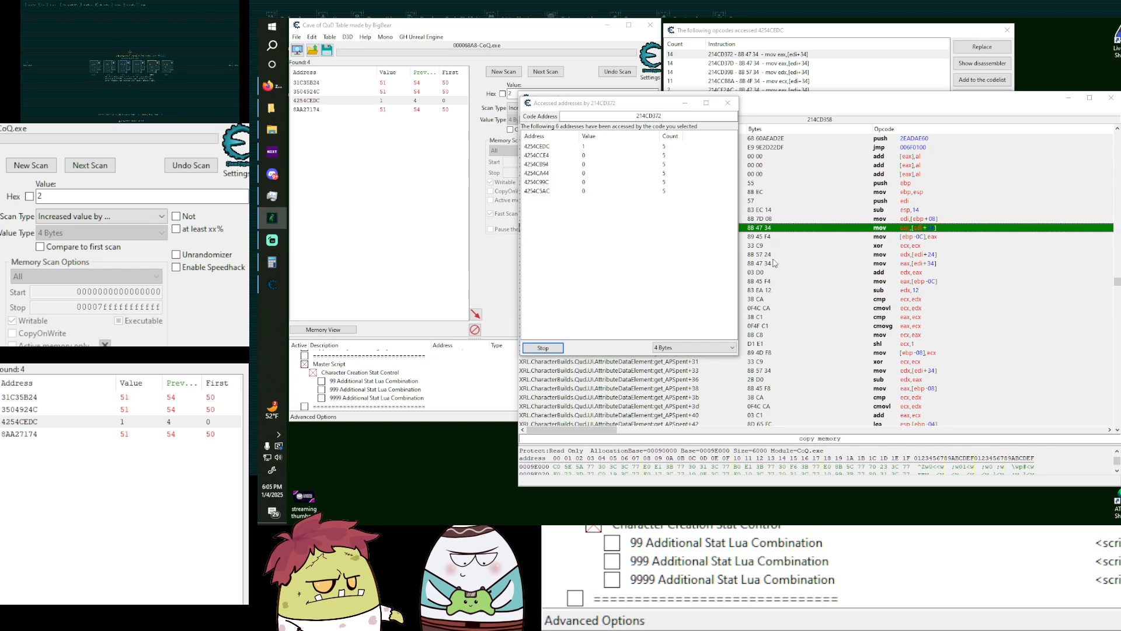
# Go through the addresses accessed by 214CD372 and raise the remaining attributes in the game to match them up.
pyautogui.click(590, 148)
pyautogui.press('Down')
pyautogui.press('Down')
pyautogui.press('Down')
pyautogui.press('Down')
pyautogui.press('Down')
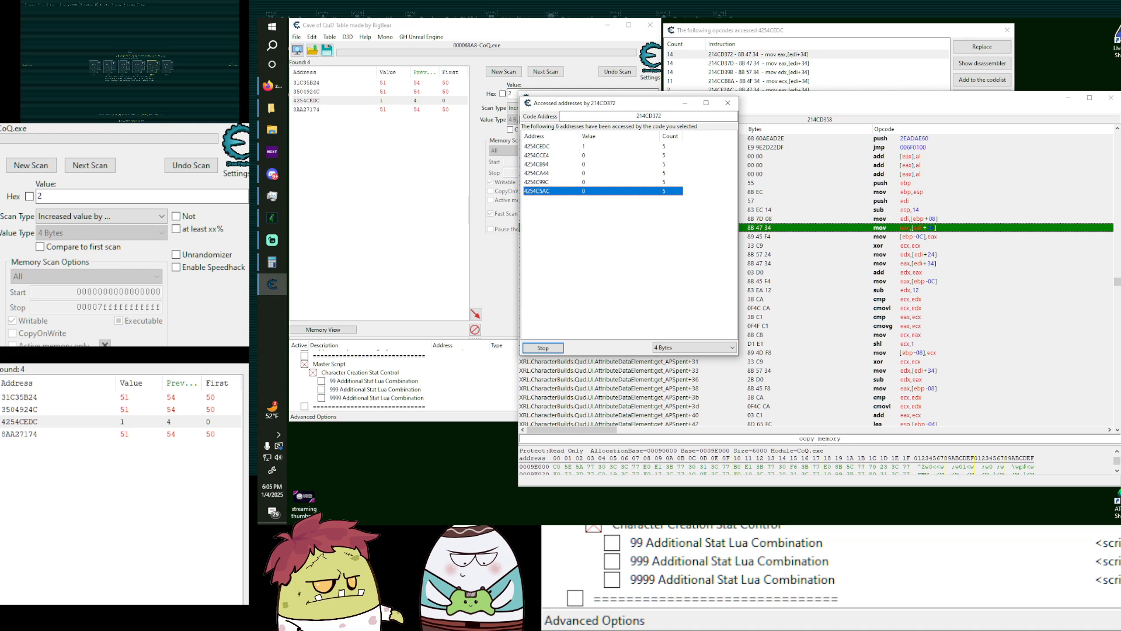
pyautogui.click(152, 68)
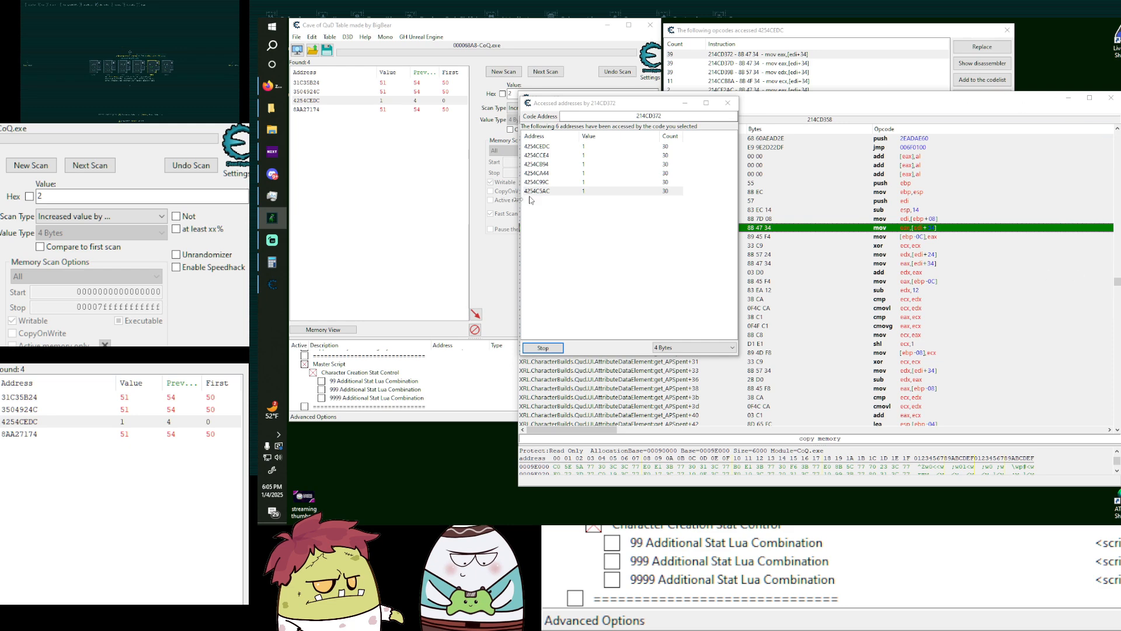
# Move the accessed-addresses window aside and set the 4254CEDC entry in the cheat table to 1000.
pyautogui.click(594, 146)
pyautogui.moveTo(620, 103); pyautogui.dragTo(535, 54)
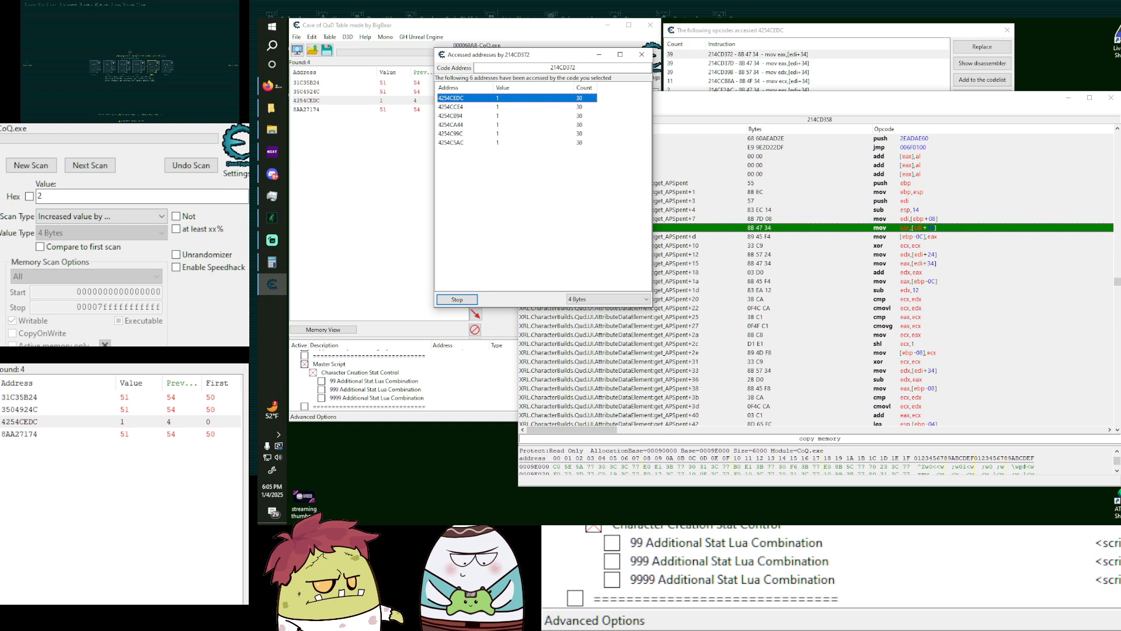
pyautogui.moveTo(533, 57); pyautogui.dragTo(548, 199)
pyautogui.click(381, 310)
pyautogui.scroll(-5, 473, 380)
pyautogui.doubleClick(551, 408)
pyautogui.write('1000')
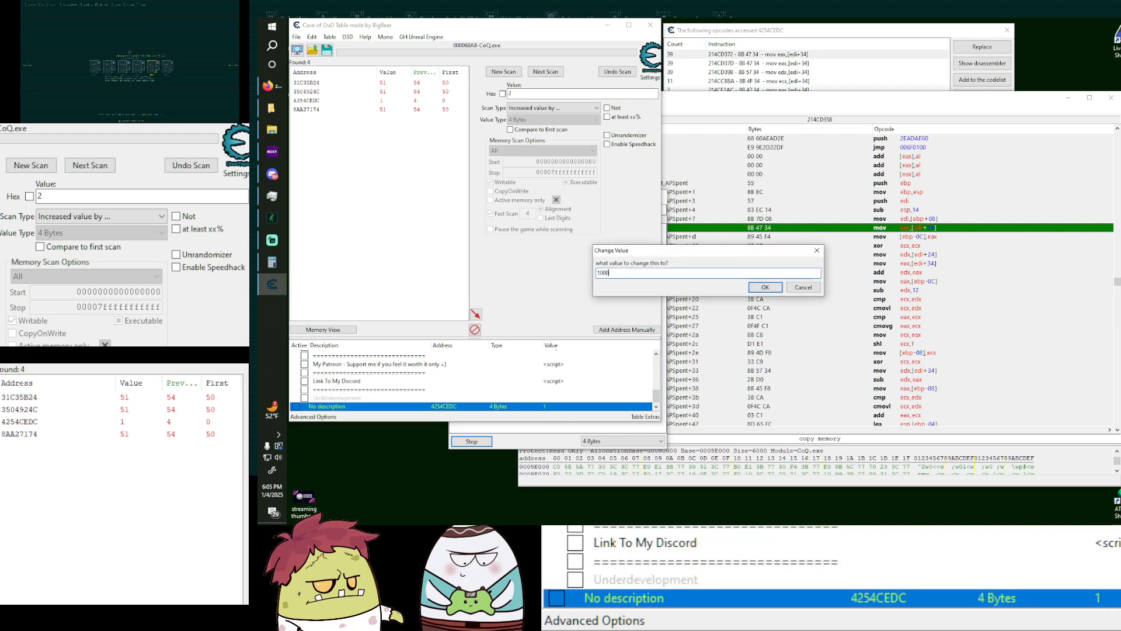
pyautogui.press('Return')
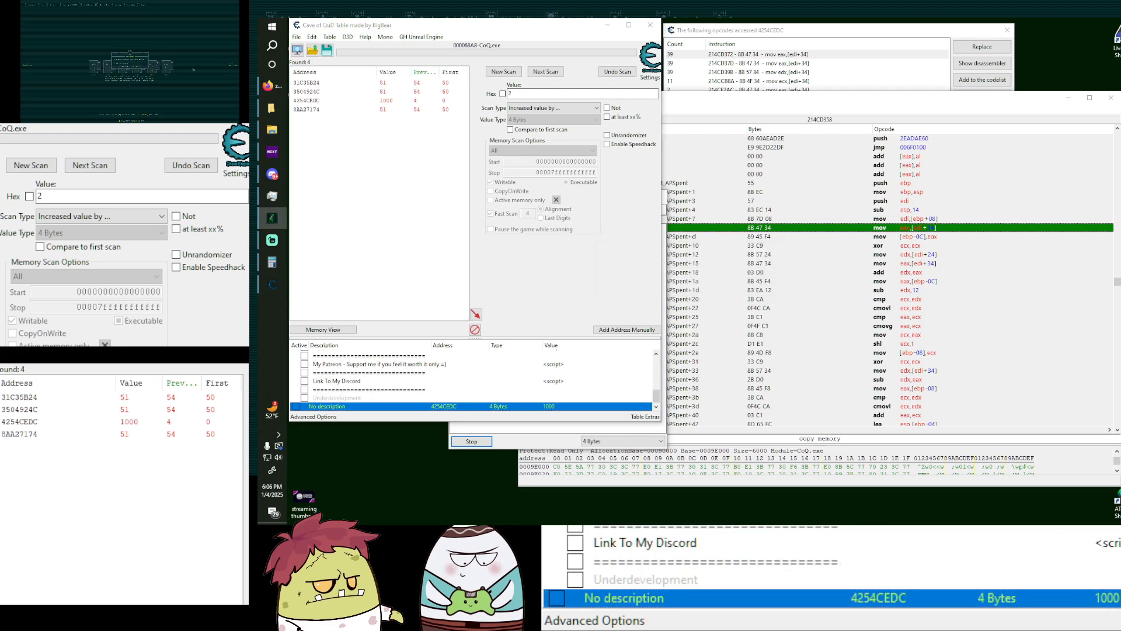
# Go back through the game's character creation screens and return to the attributes screen.
pyautogui.click(124, 68)
pyautogui.click(233, 62)
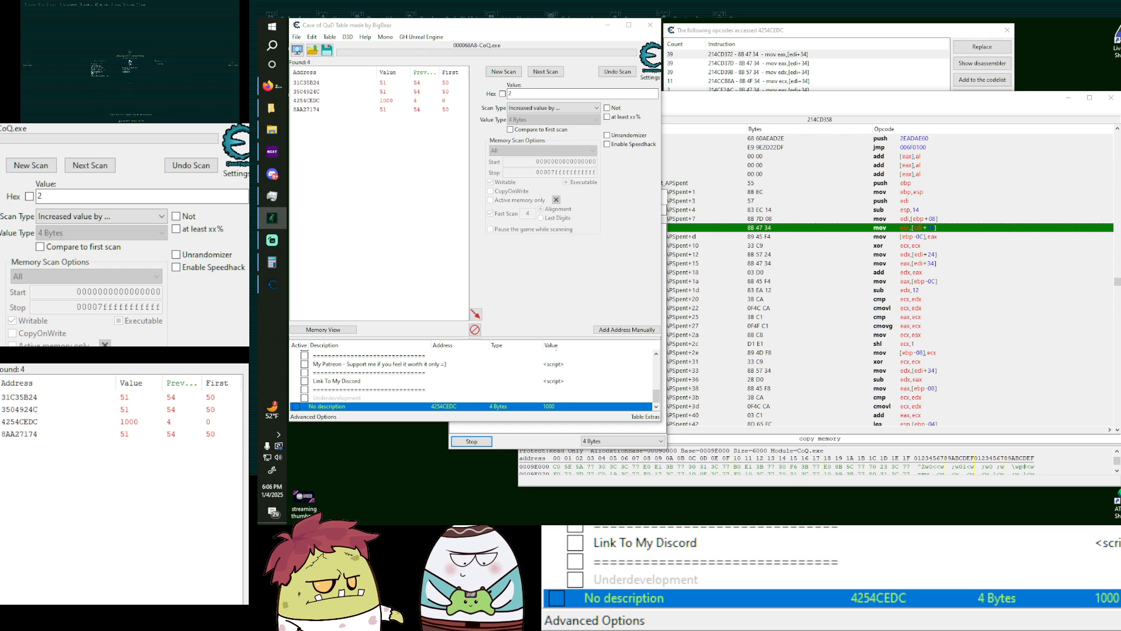
pyautogui.click(27, 64)
pyautogui.click(28, 64)
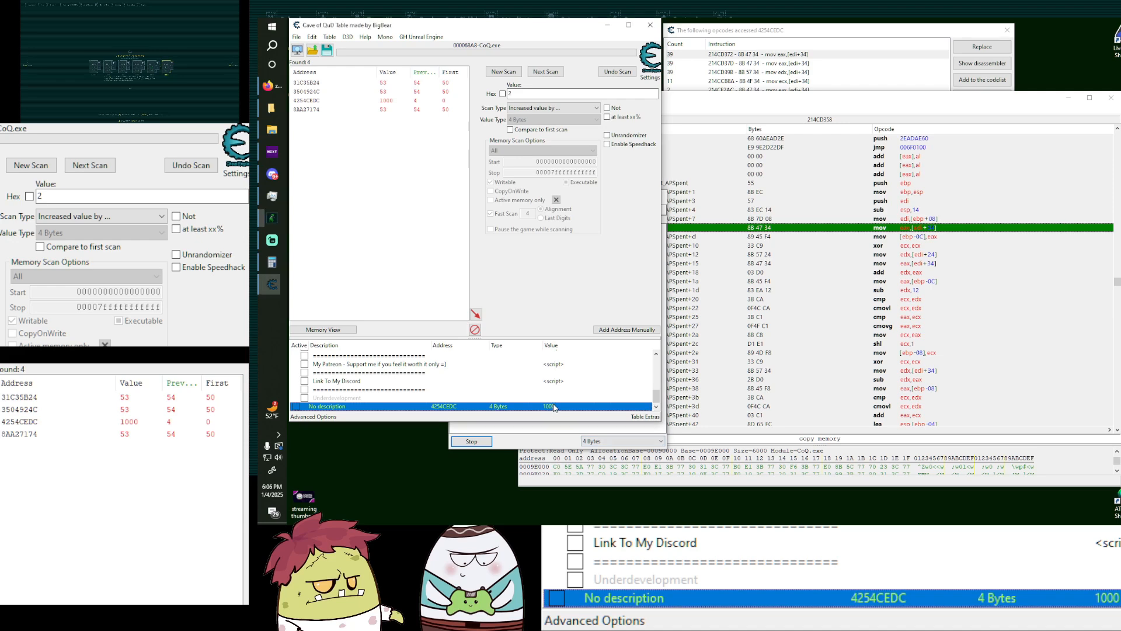
# Delete the 4254CEDC entry from the cheat table and add accessed address 8BDF85E4 in its place.
pyautogui.press('Delete')
pyautogui.click(752, 276)
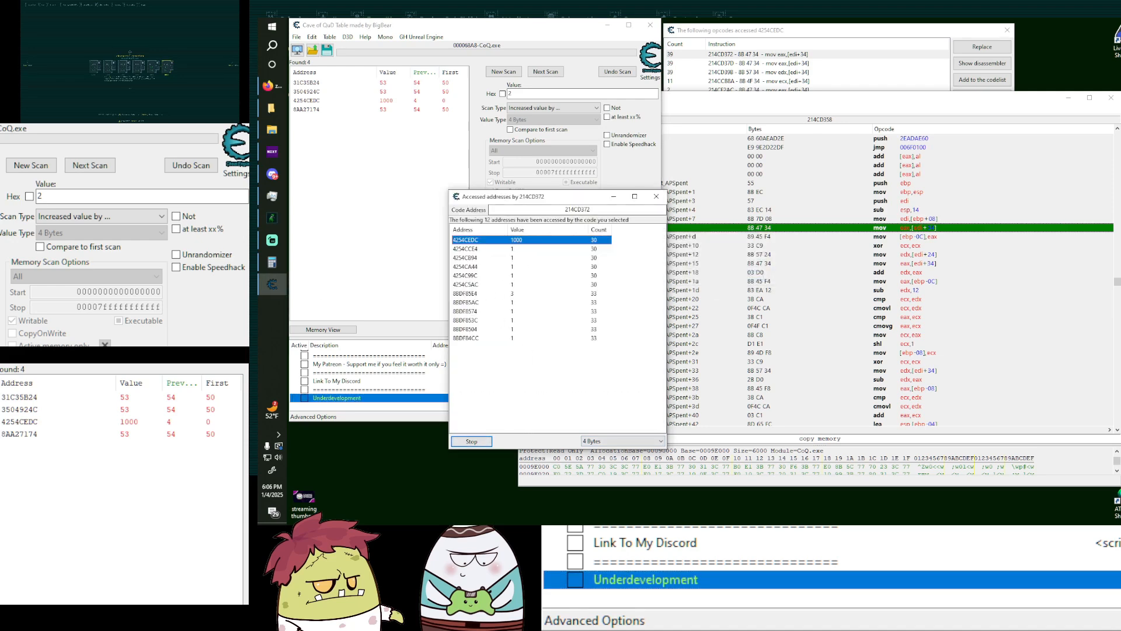
pyautogui.click(517, 294)
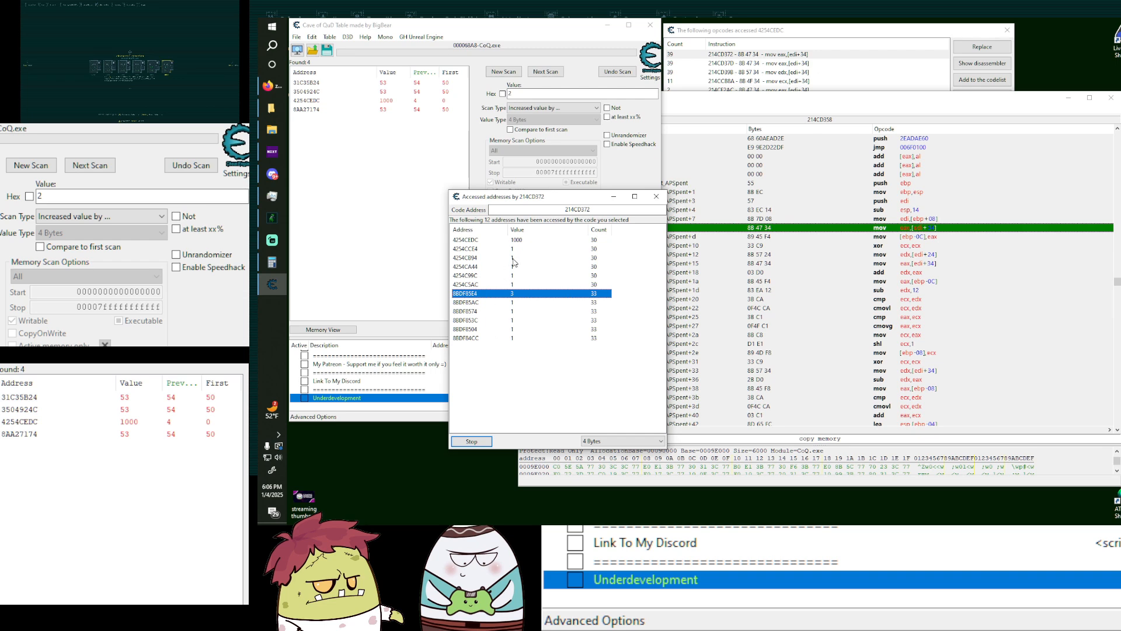
pyautogui.doubleClick(524, 295)
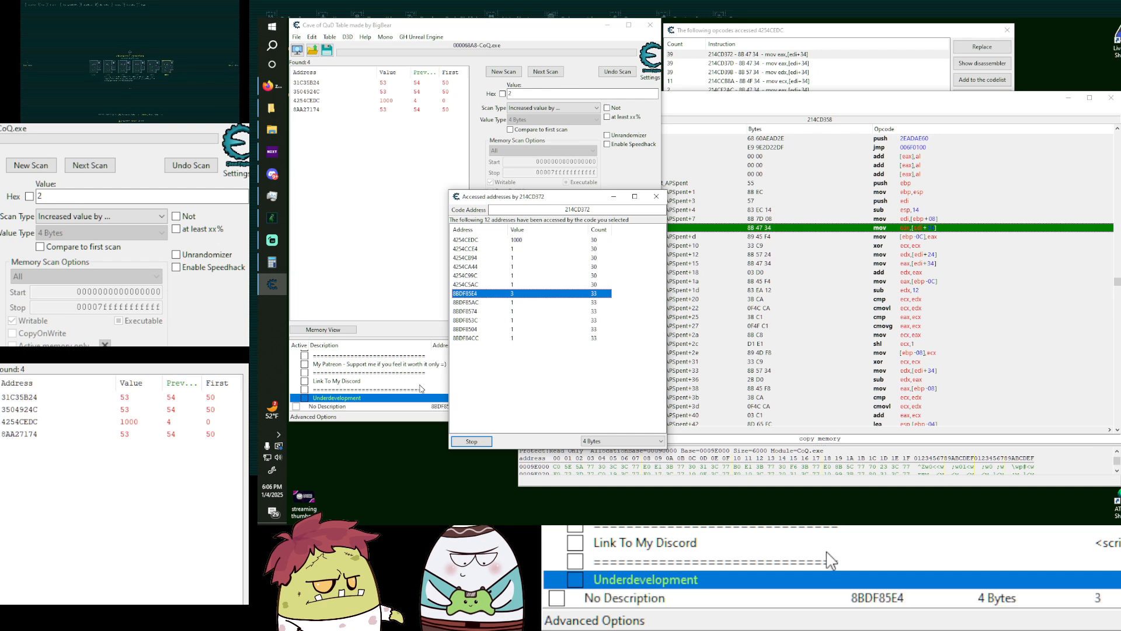
# Set the 8BDF85E4 entry to 1000 and try it on the attributes in the game.
pyautogui.click(441, 407)
pyautogui.doubleClick(553, 407)
pyautogui.write('10')
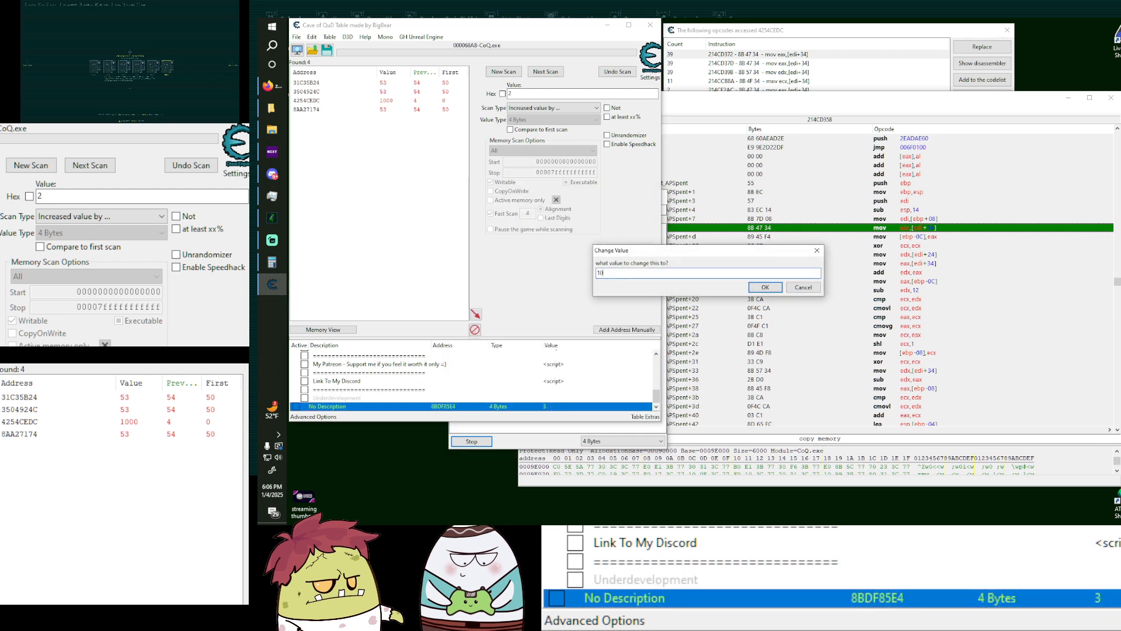
pyautogui.write('00')
pyautogui.press('Return')
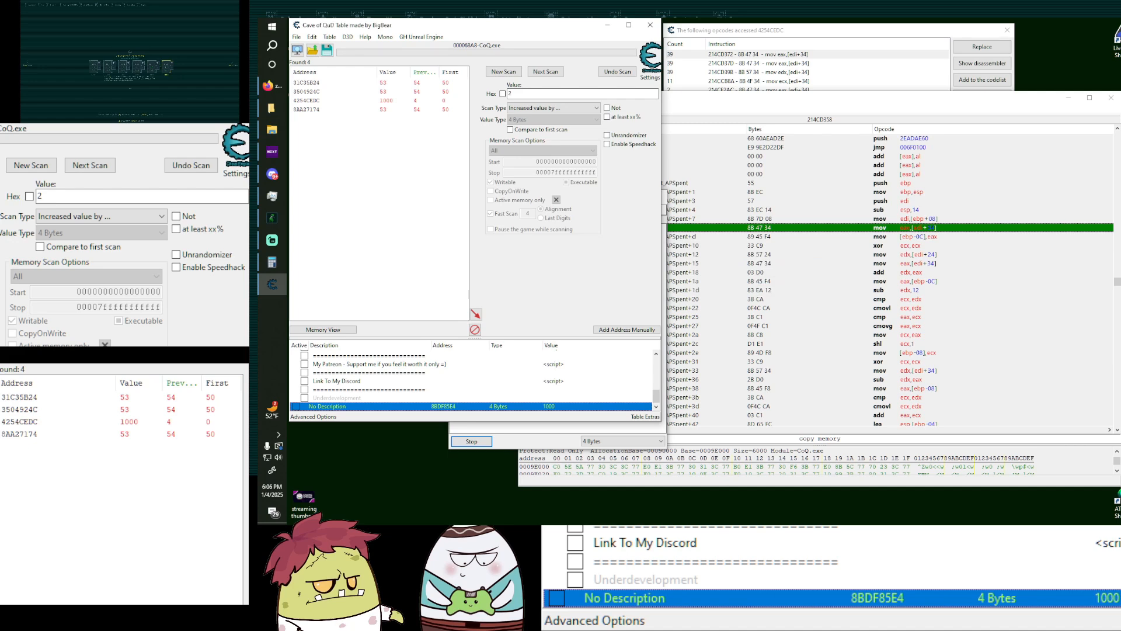
pyautogui.click(99, 65)
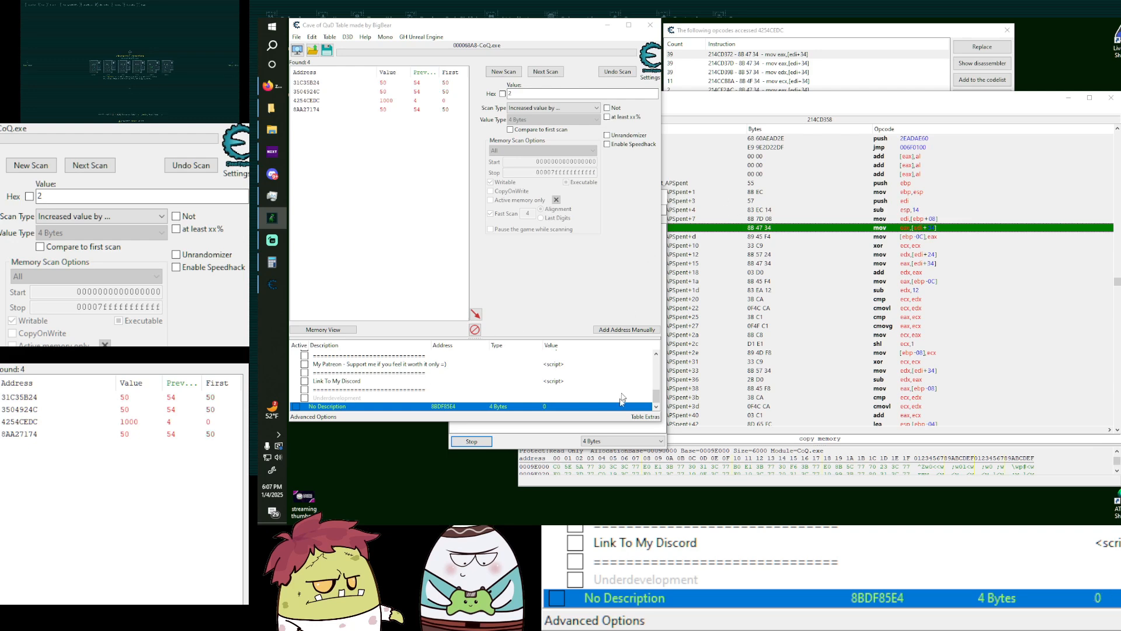
# Open a data dissection of accessed address 8BDF85E4 in a new structure window, naming the structure AttributeDataElement.
pyautogui.click(516, 450)
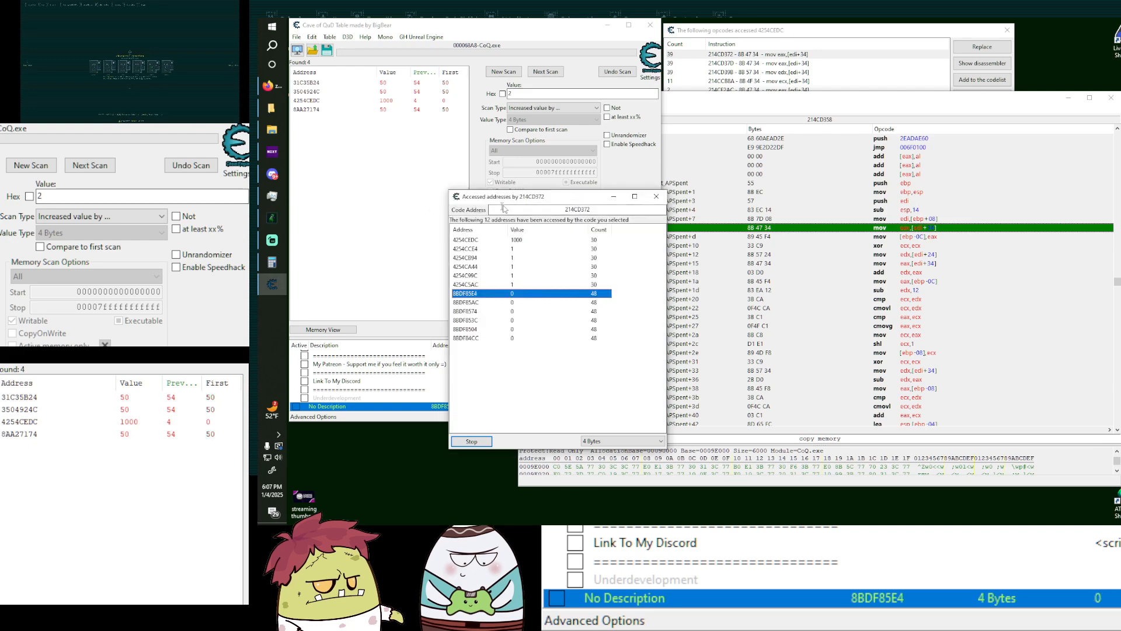
pyautogui.moveTo(542, 199); pyautogui.dragTo(504, 121)
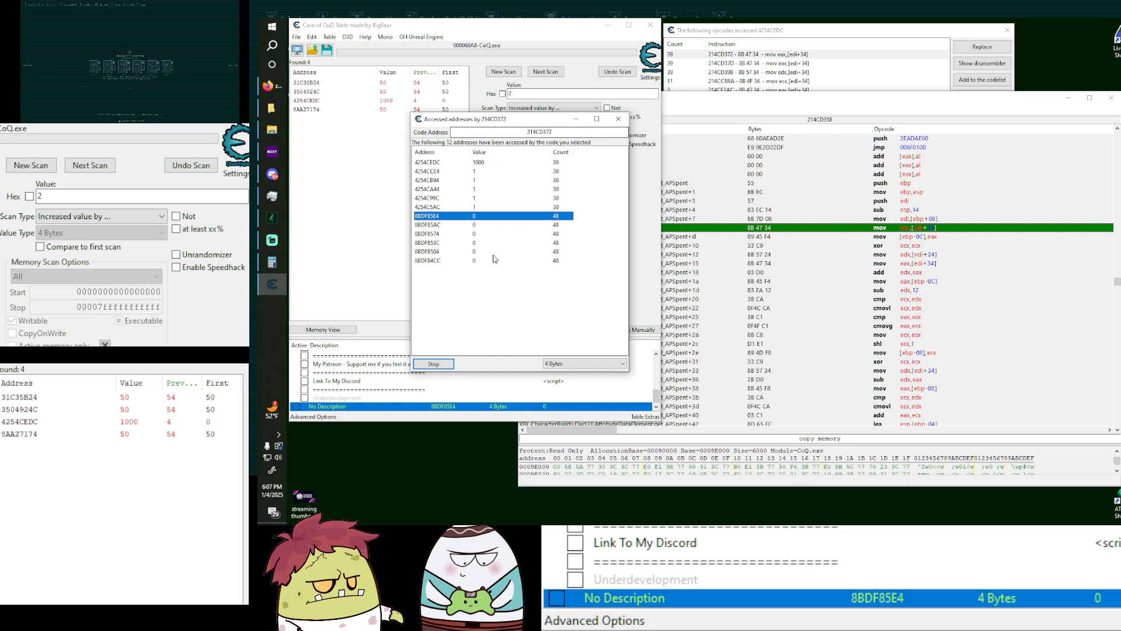
pyautogui.click(473, 224)
pyautogui.click(475, 216)
pyautogui.rightClick(475, 218)
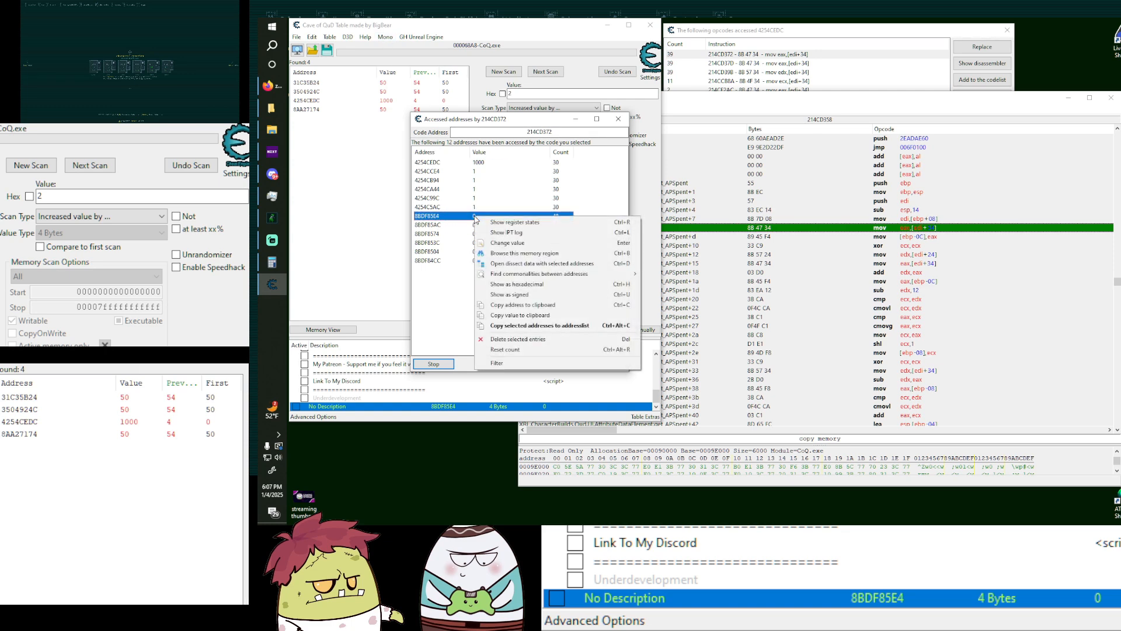
pyautogui.click(552, 264)
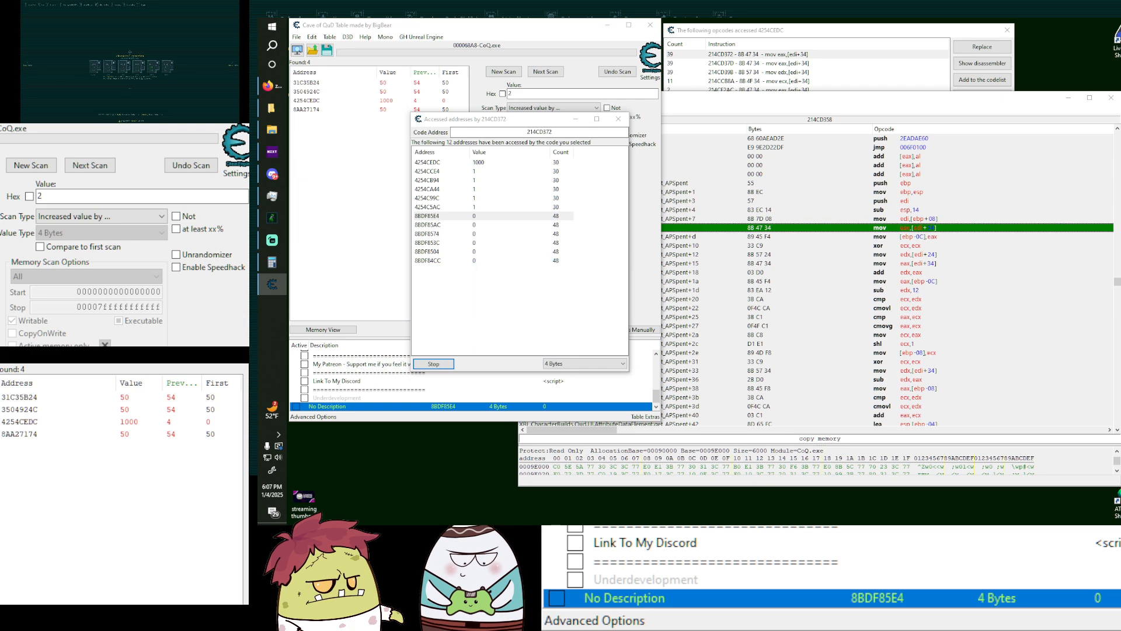
pyautogui.moveTo(614, 224); pyautogui.dragTo(589, 221)
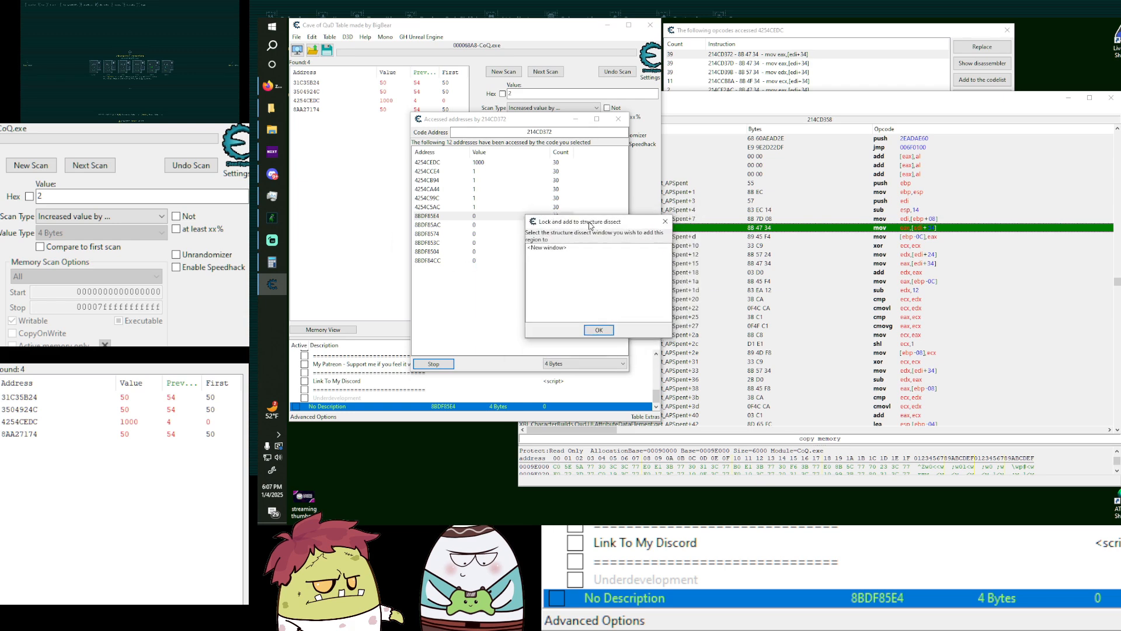
pyautogui.click(590, 334)
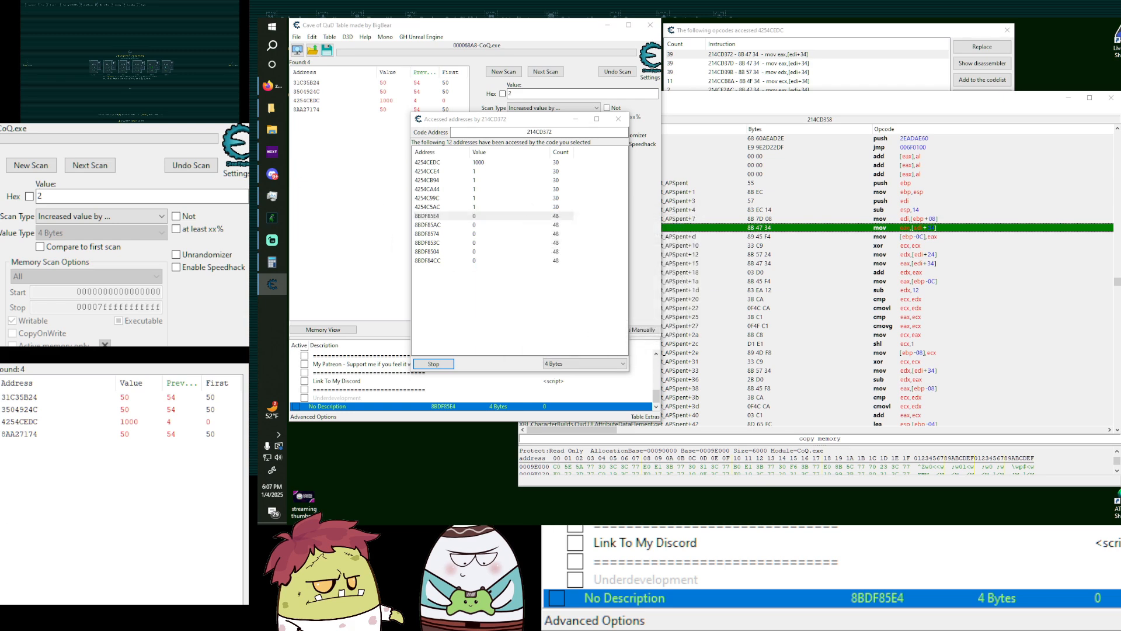
pyautogui.moveTo(635, 228); pyautogui.dragTo(546, 229)
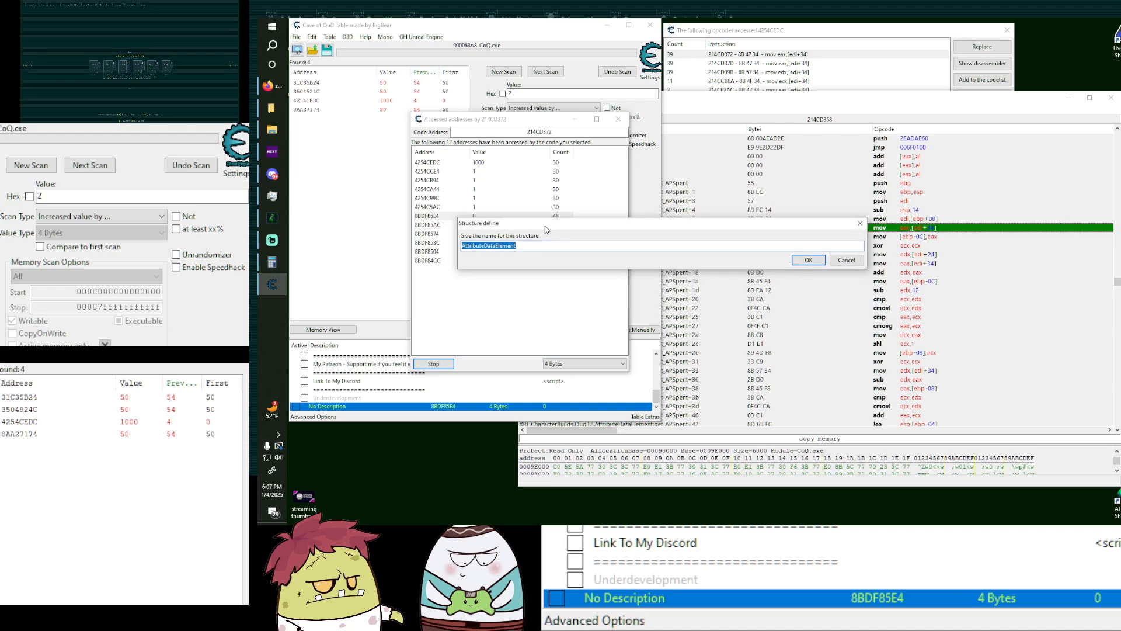
pyautogui.click(809, 261)
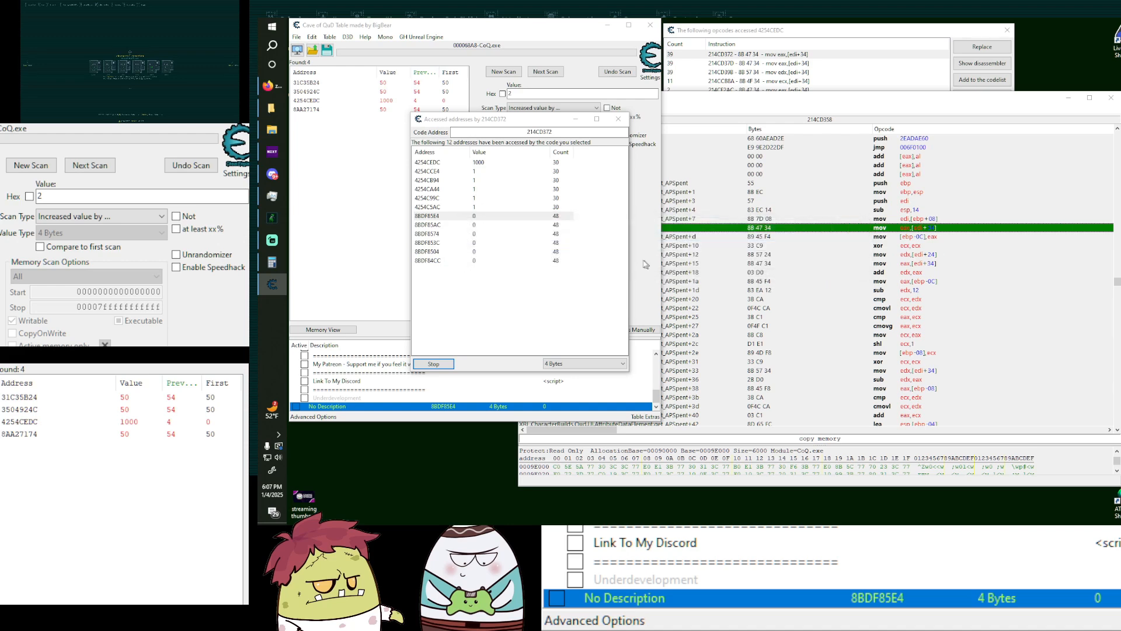
# Define a new version of the AttributeDataElement structure and have its basic types filled in from the current address.
pyautogui.moveTo(726, 230); pyautogui.dragTo(733, 204)
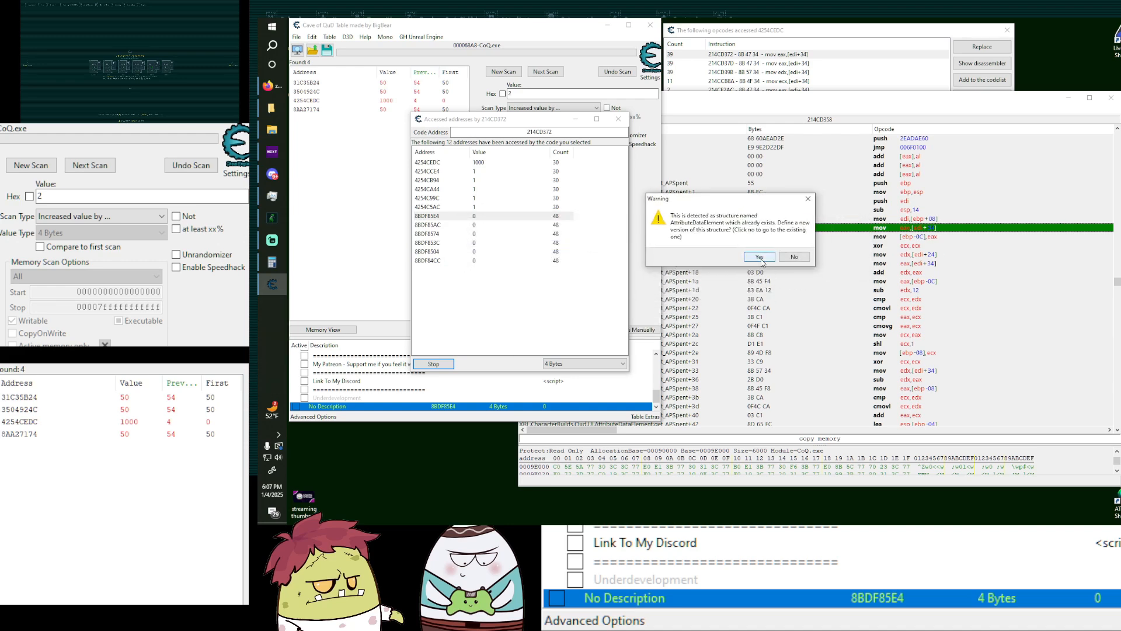
pyautogui.click(760, 257)
pyautogui.moveTo(516, 241); pyautogui.dragTo(575, 174)
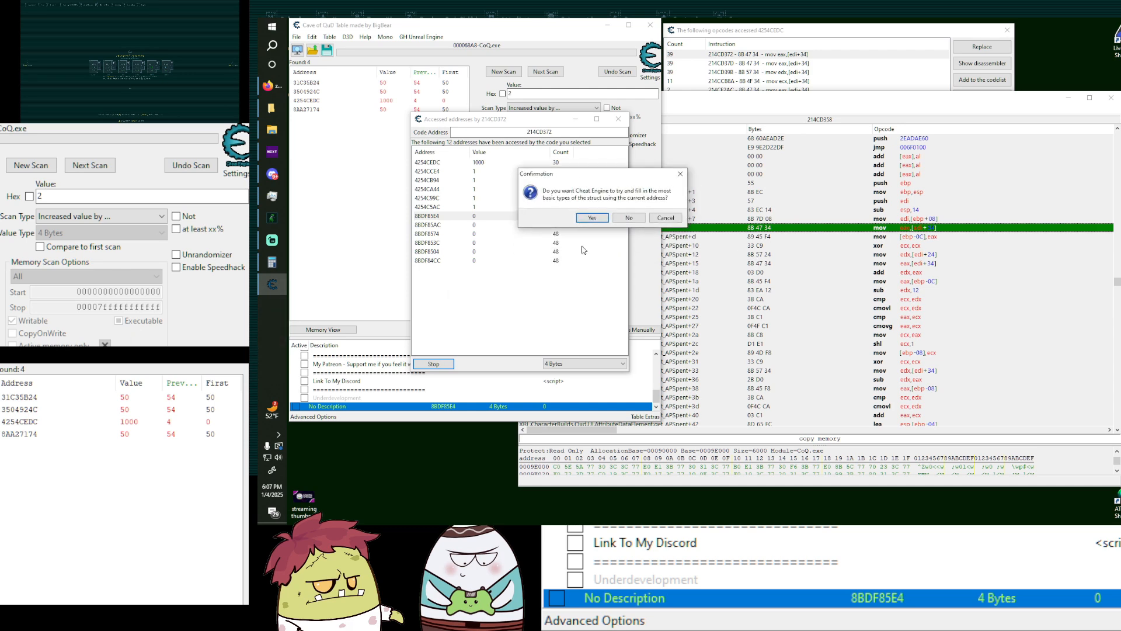
pyautogui.click(591, 218)
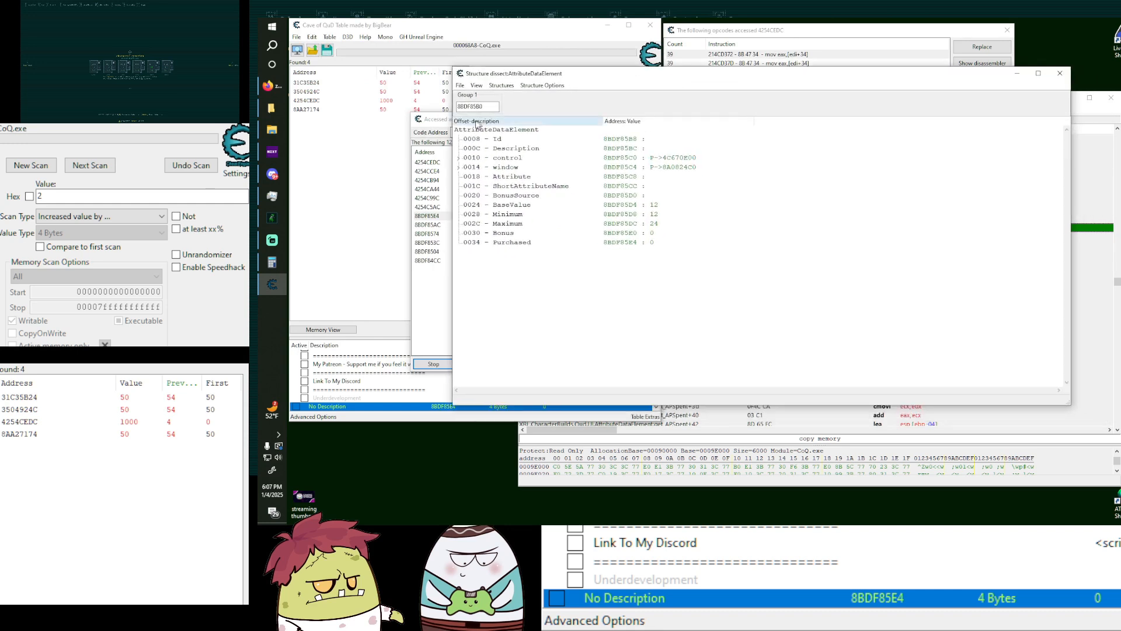
# Add accessed addresses 8BDF85AC through 8BDF84CC to the existing AttributeDataElement structure dissection.
pyautogui.moveTo(433, 119); pyautogui.dragTo(367, 132)
pyautogui.click(761, 249)
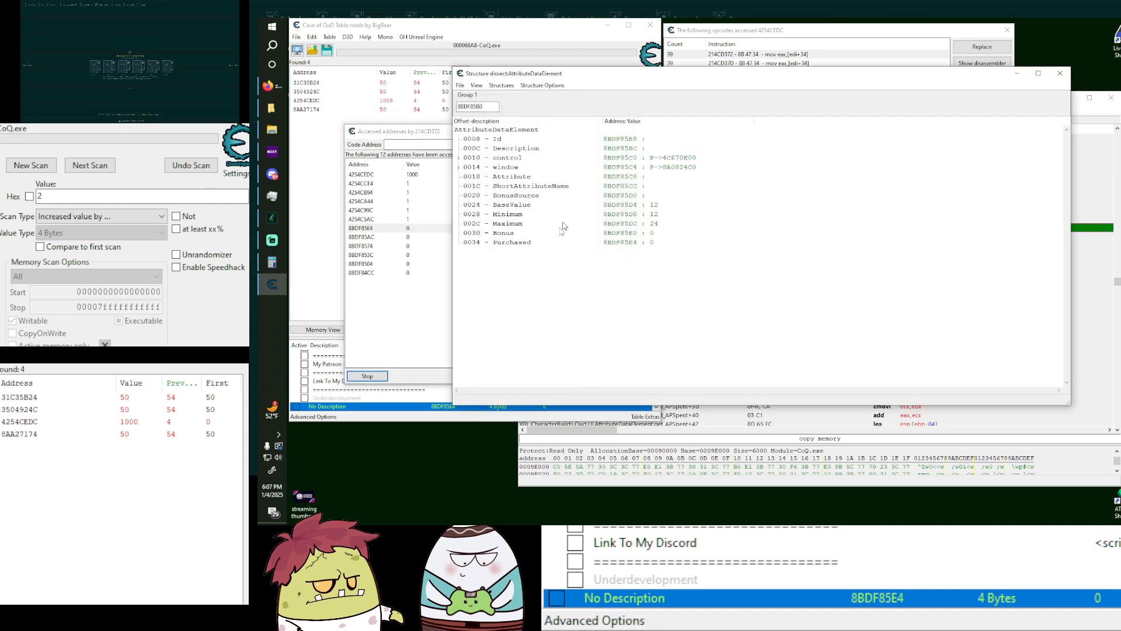
pyautogui.click(414, 237)
pyautogui.keyDown('shift'); pyautogui.click(412, 273); pyautogui.keyUp('shift')
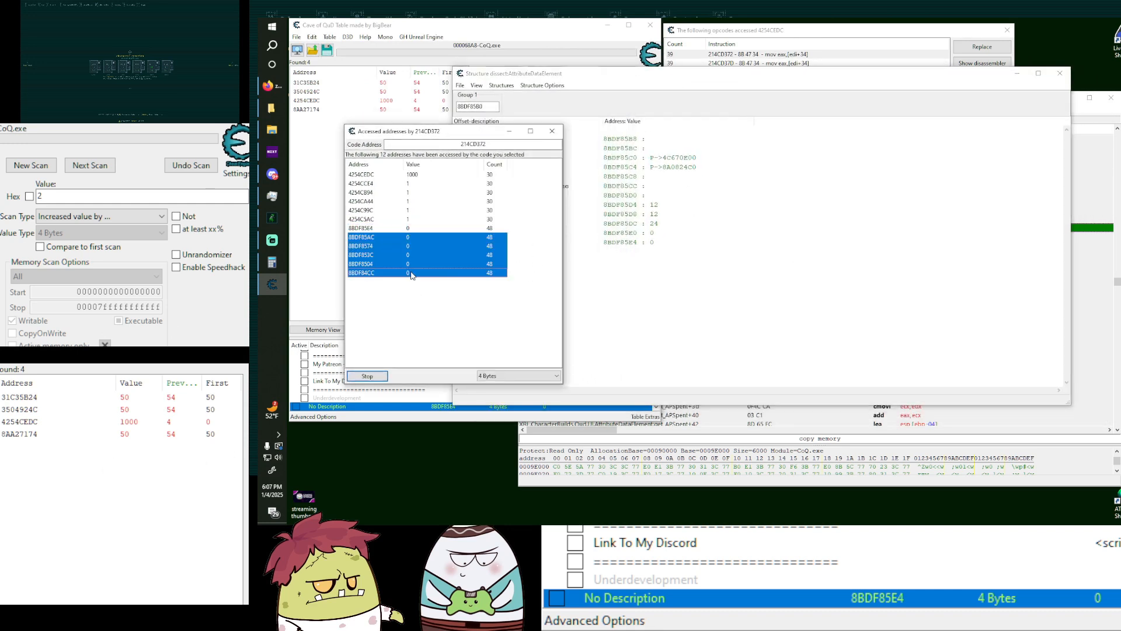
pyautogui.rightClick(411, 275)
pyautogui.click(467, 320)
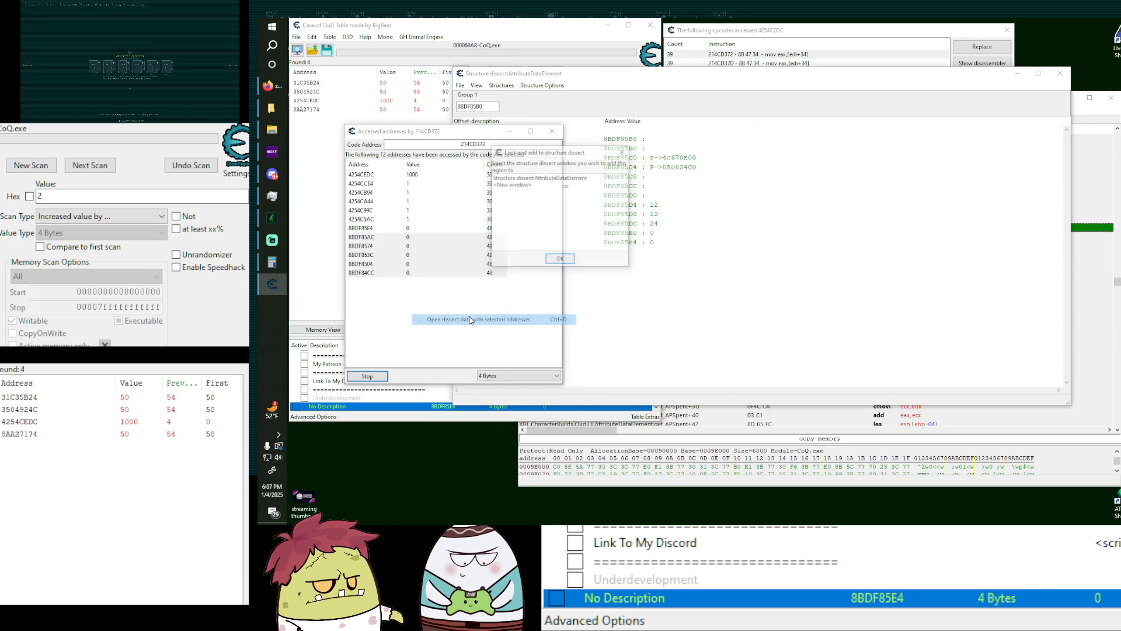
pyautogui.click(561, 259)
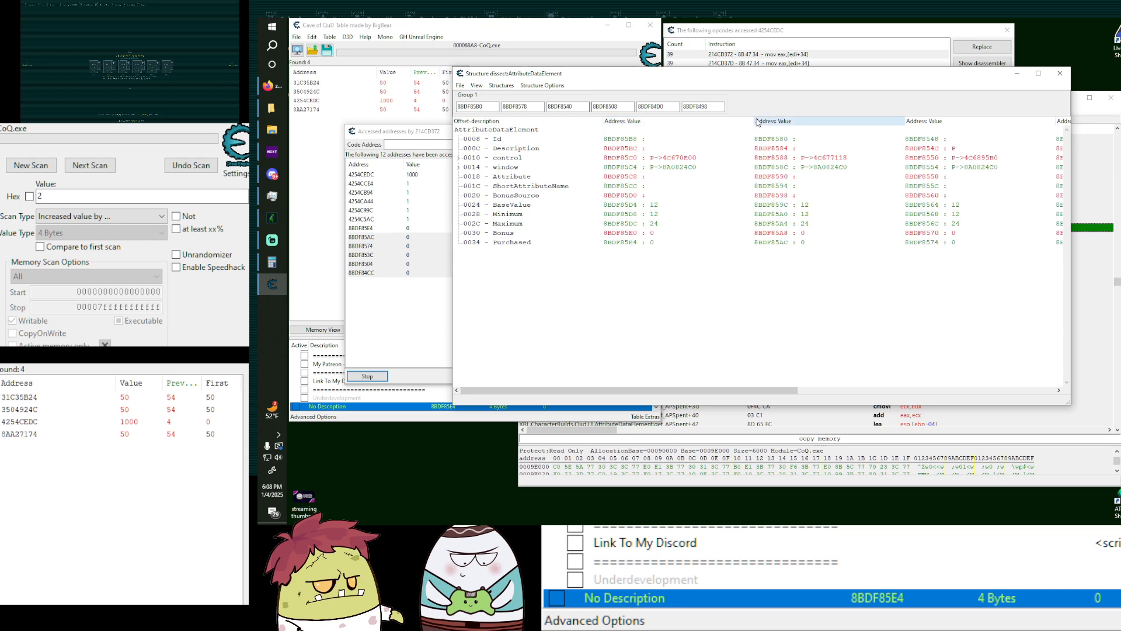
# Narrow the second through fourth address columns' spacing in the structure dissection so more addresses fit side by side.
pyautogui.moveTo(753, 118); pyautogui.dragTo(700, 120)
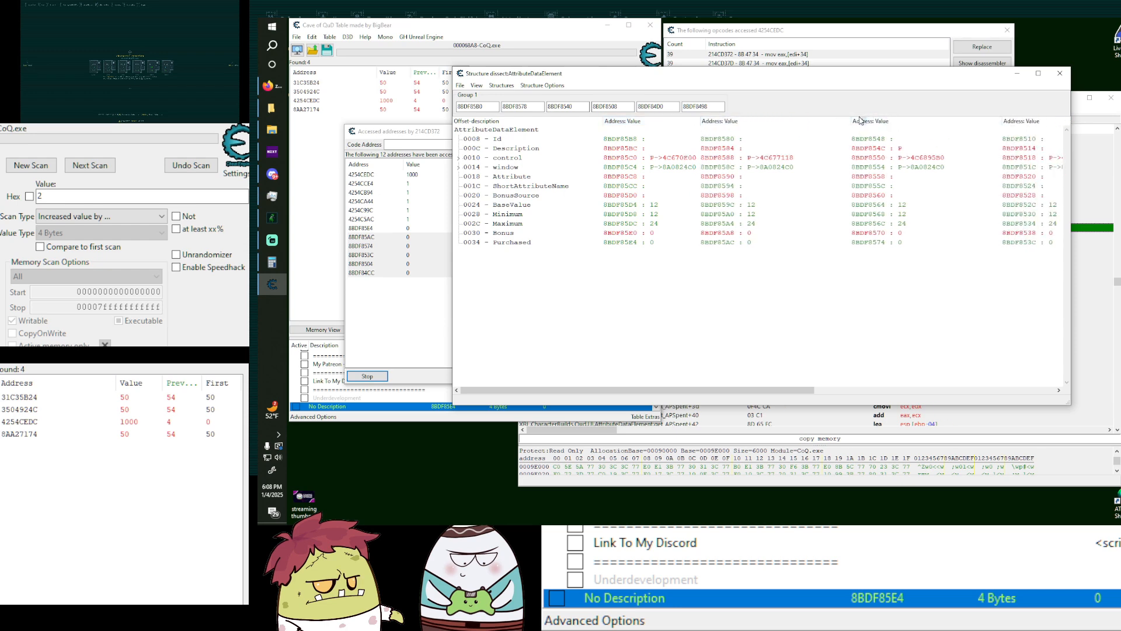
pyautogui.moveTo(852, 123); pyautogui.dragTo(796, 123)
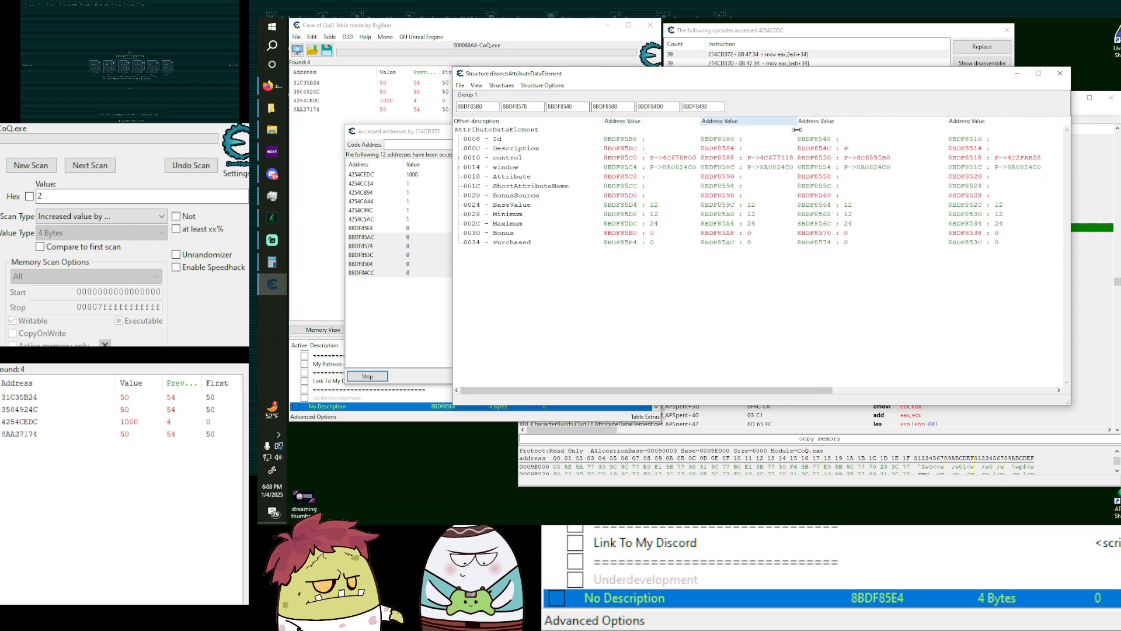
pyautogui.moveTo(946, 121); pyautogui.dragTo(901, 120)
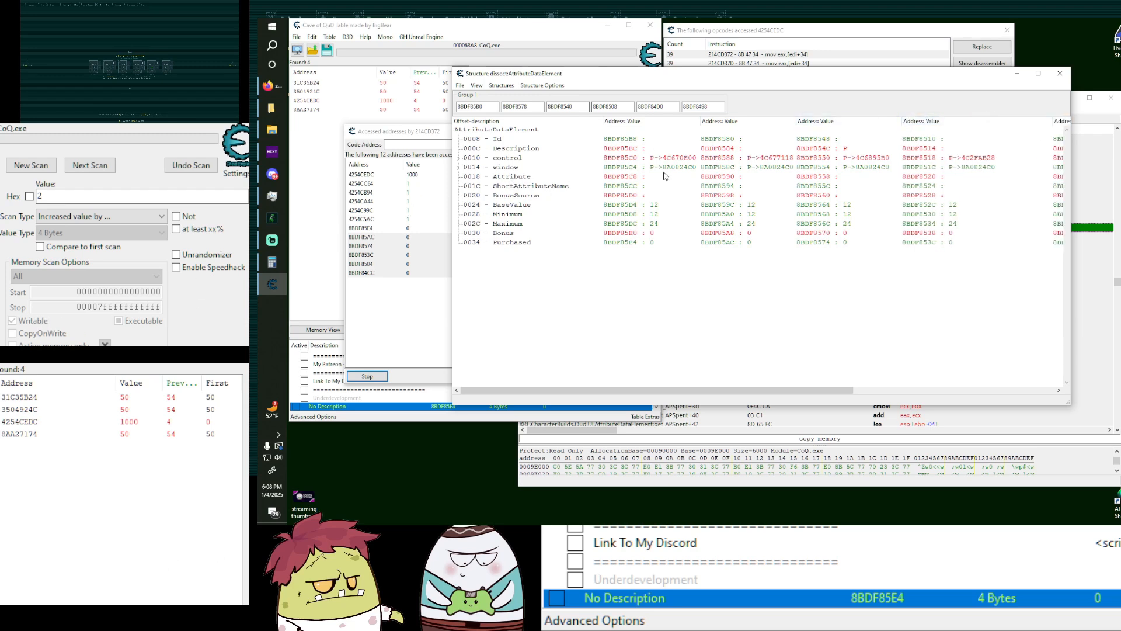
# Stop the access traces for 214CD372 and 4254CEDC, and close the accessed addresses list and the memory viewer.
pyautogui.click(374, 377)
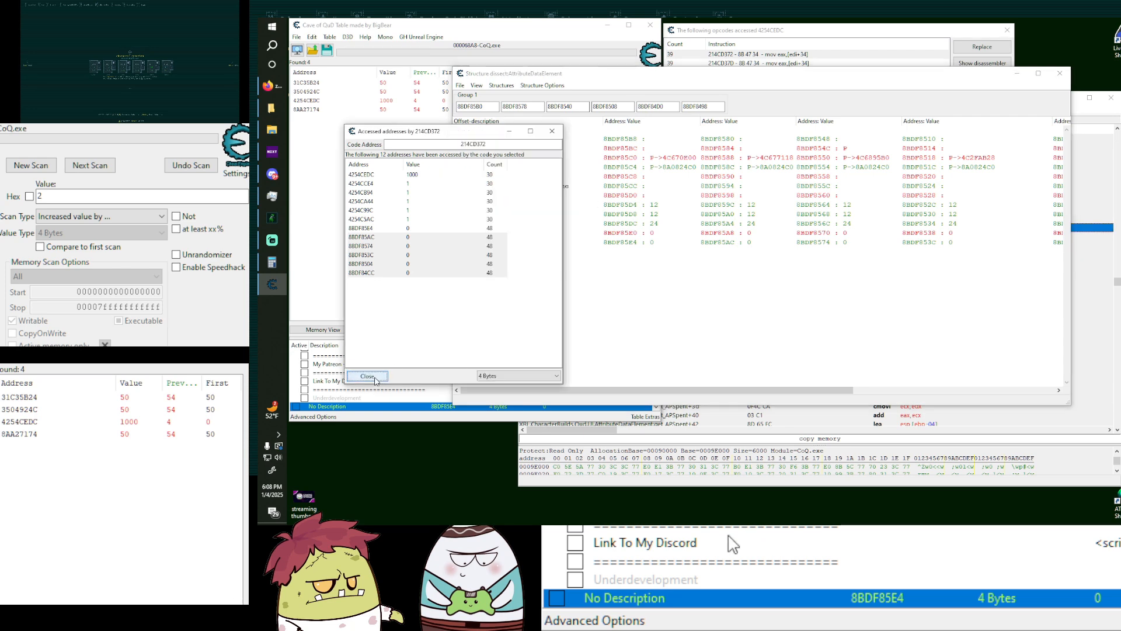
pyautogui.click(552, 131)
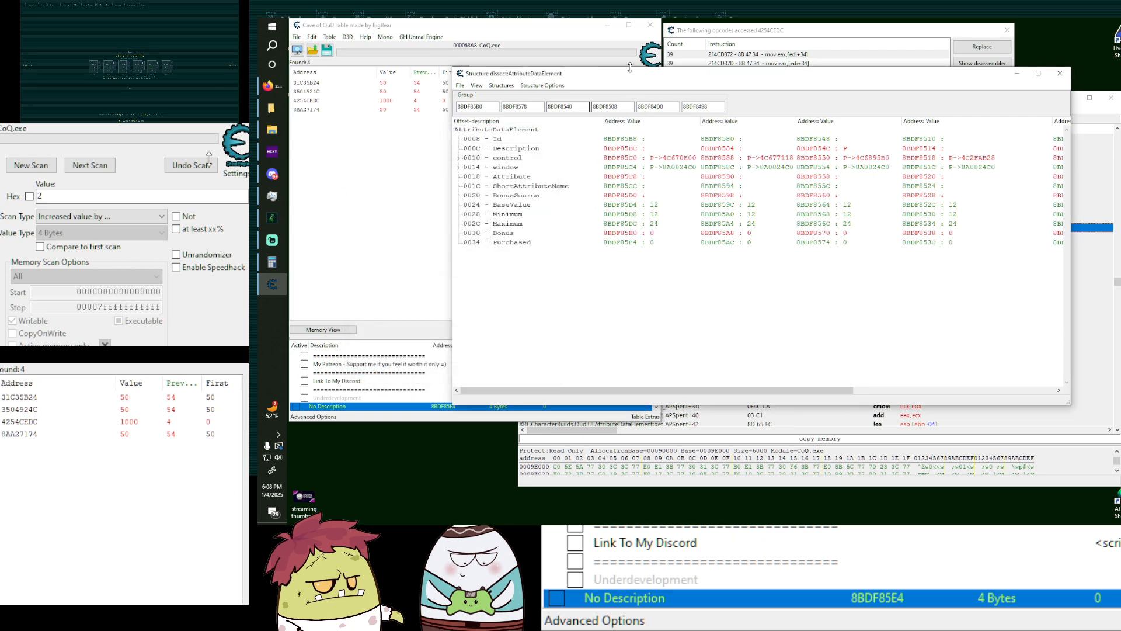
pyautogui.click(955, 37)
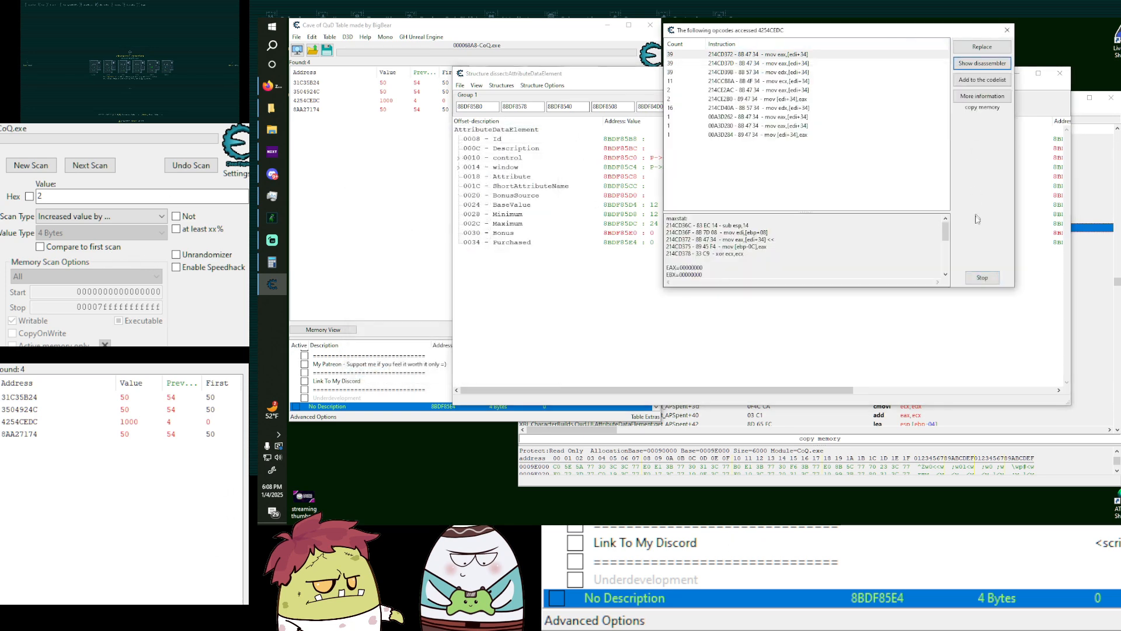
pyautogui.click(982, 279)
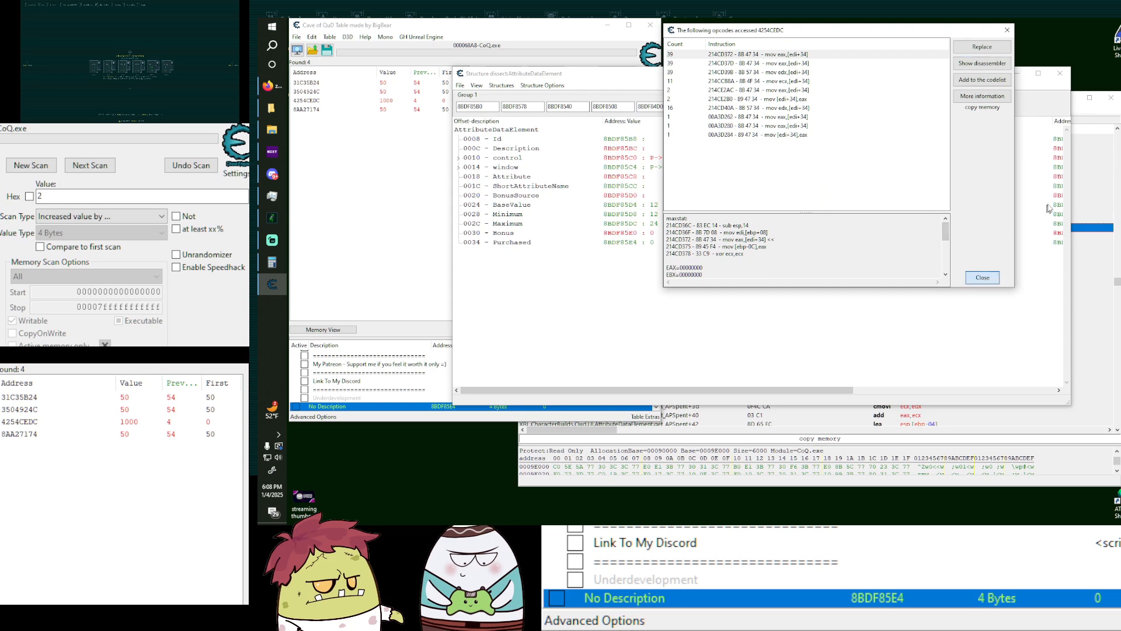
pyautogui.click(1100, 119)
pyautogui.click(1111, 97)
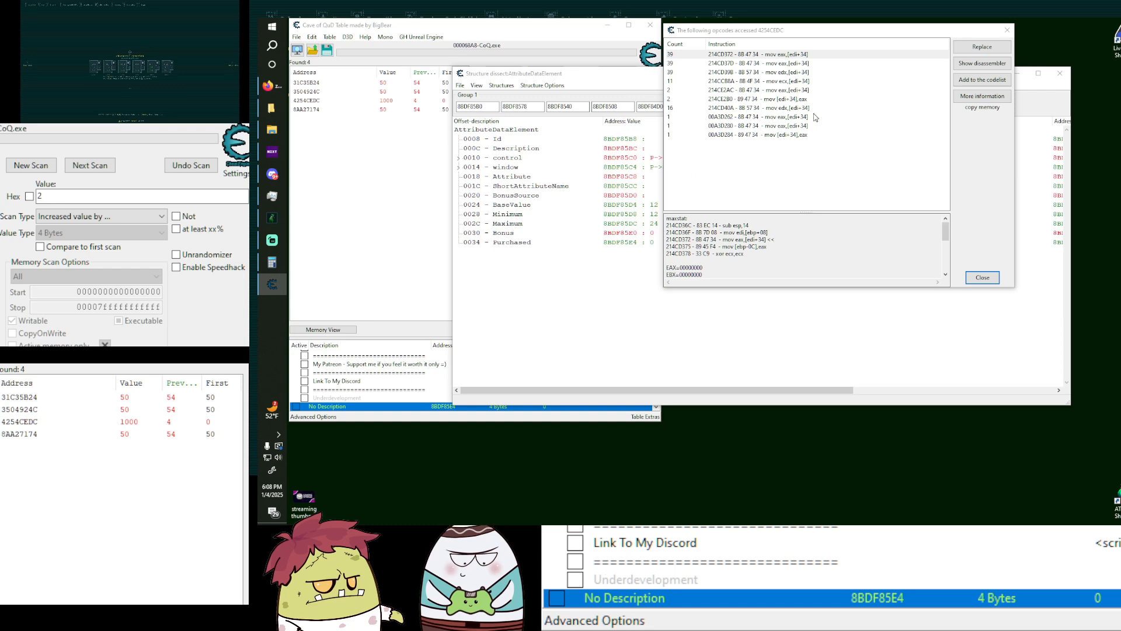
# Examine the members under the control and window pointers of AttributeDataElement, including those of control's value pointer.
pyautogui.moveTo(573, 78); pyautogui.dragTo(585, 109)
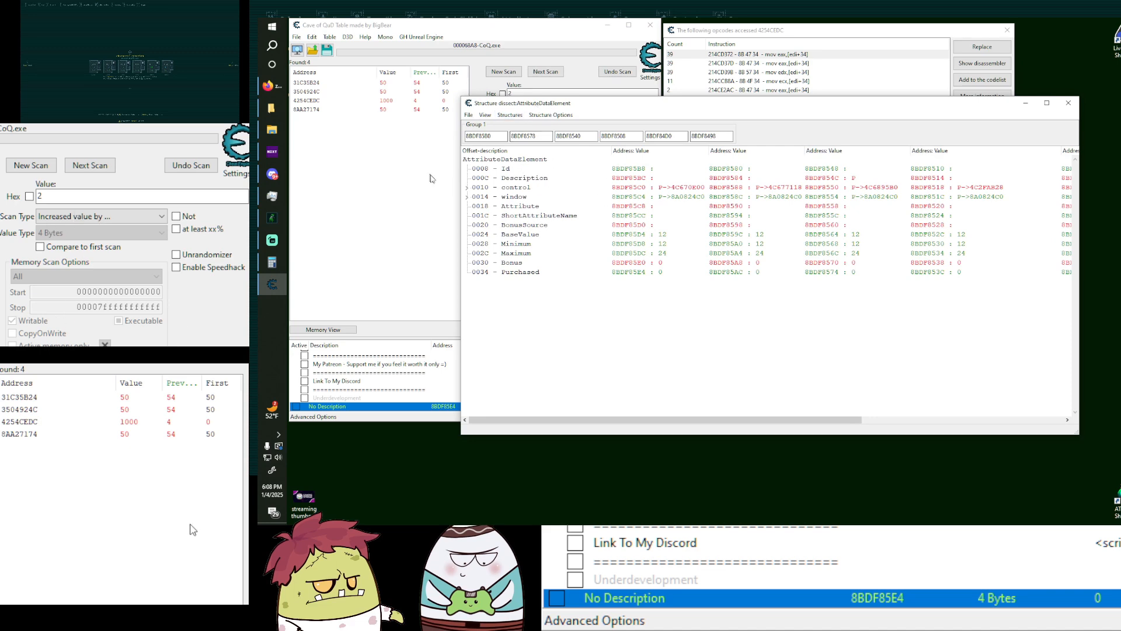
pyautogui.click(512, 202)
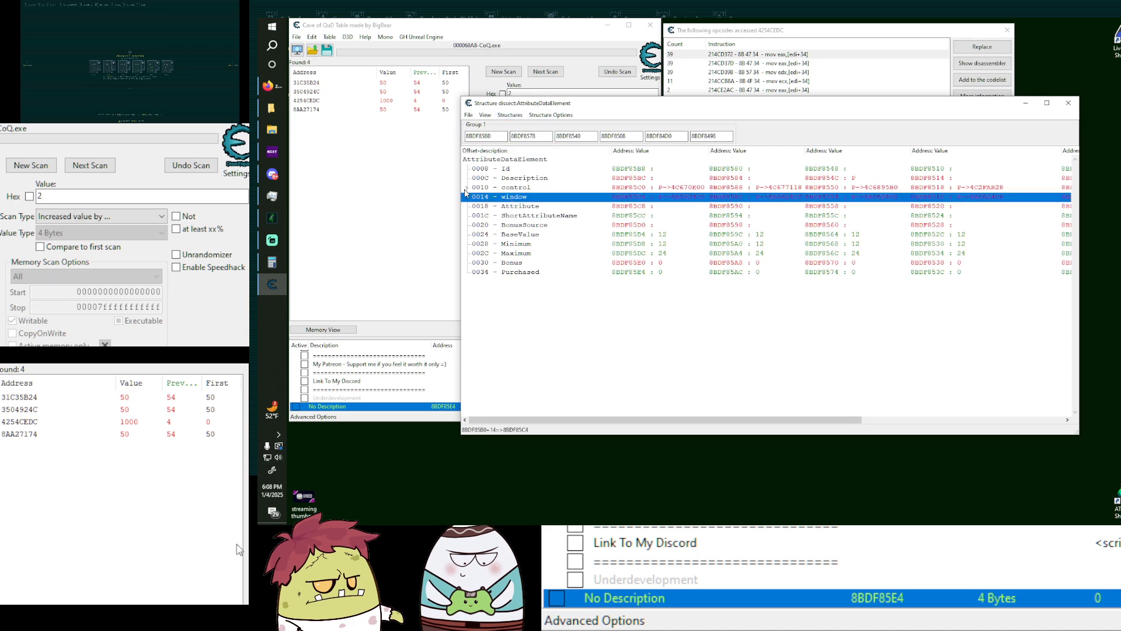
pyautogui.click(467, 187)
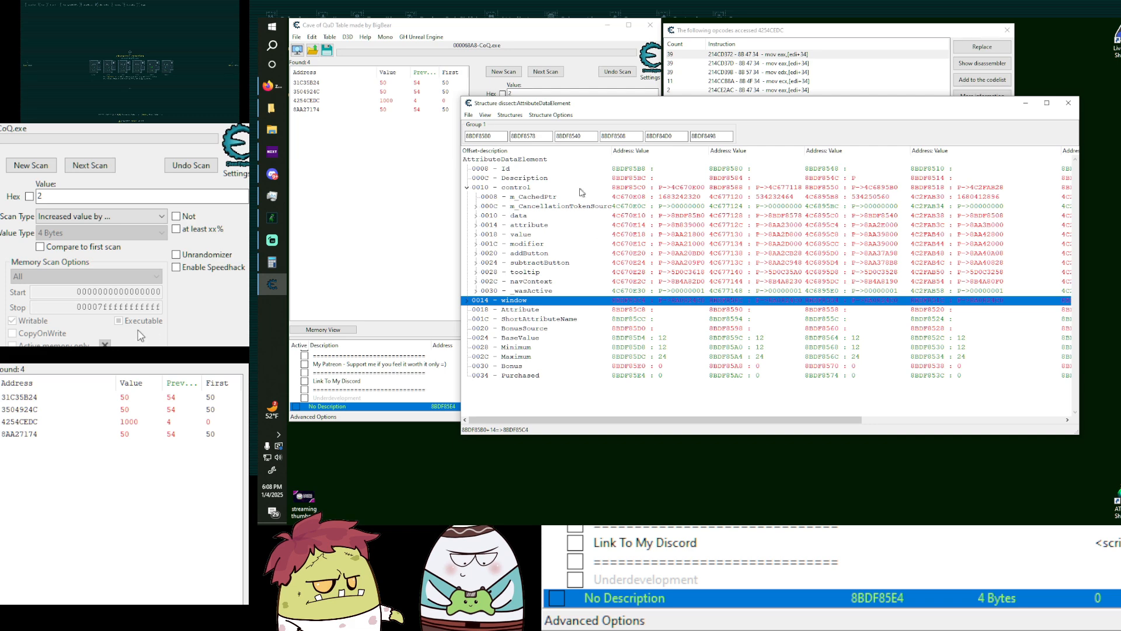
pyautogui.click(467, 188)
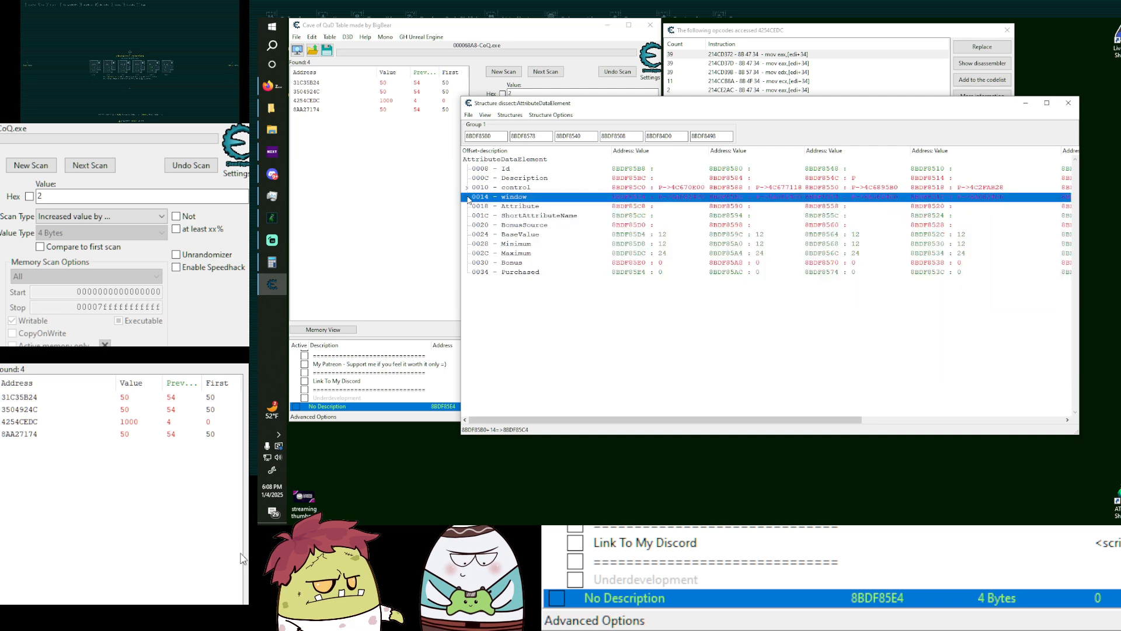
pyautogui.click(467, 197)
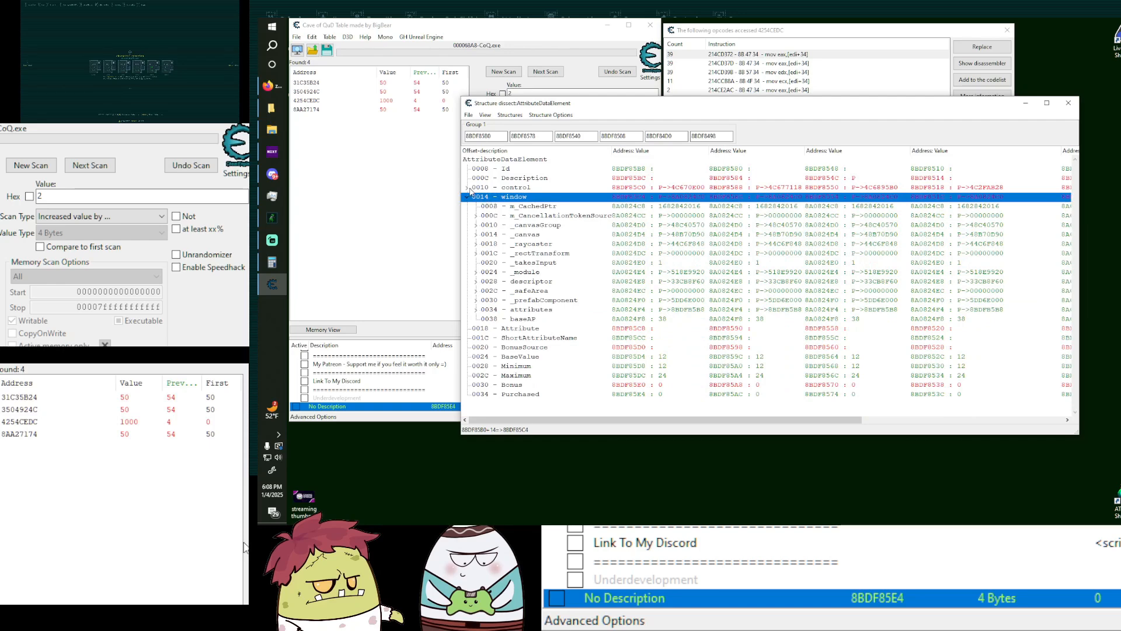
pyautogui.click(467, 188)
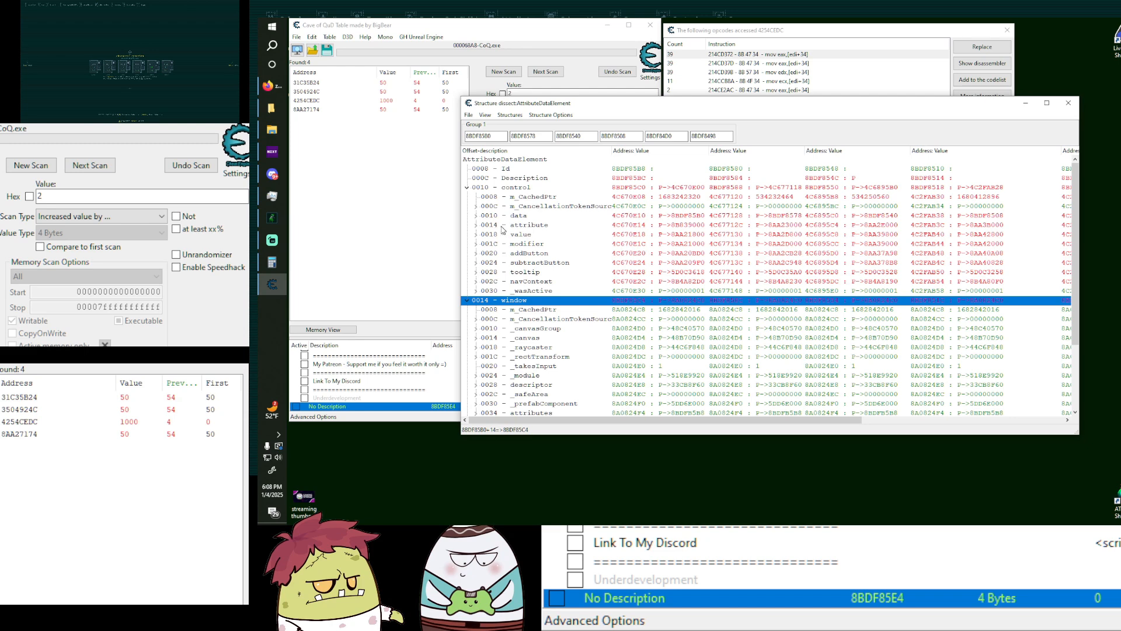
pyautogui.click(476, 235)
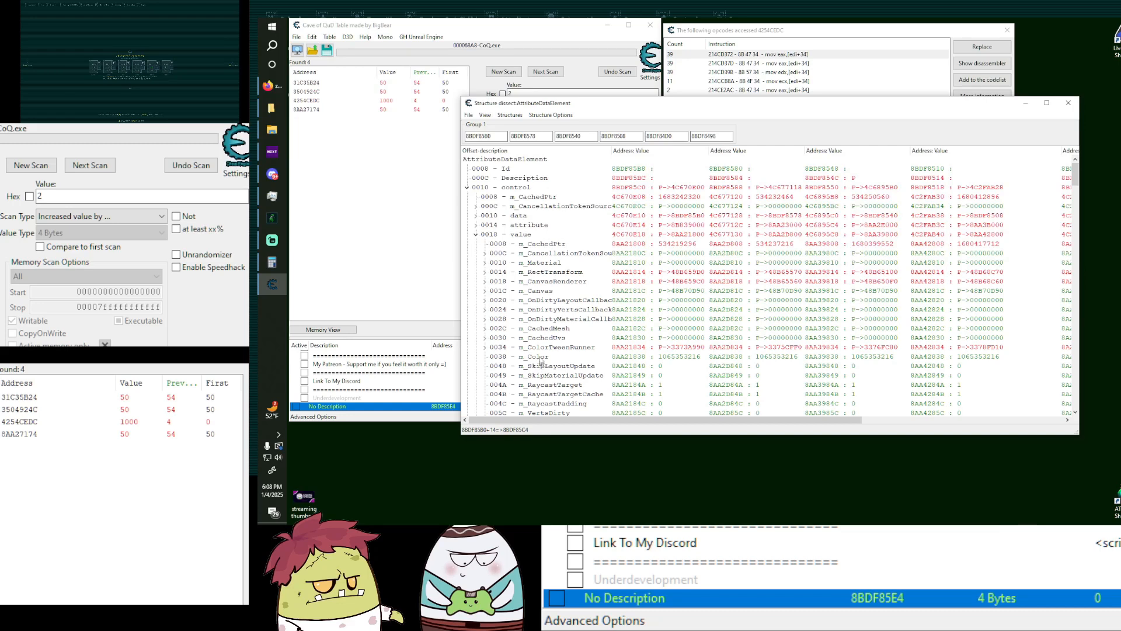
pyautogui.click(467, 188)
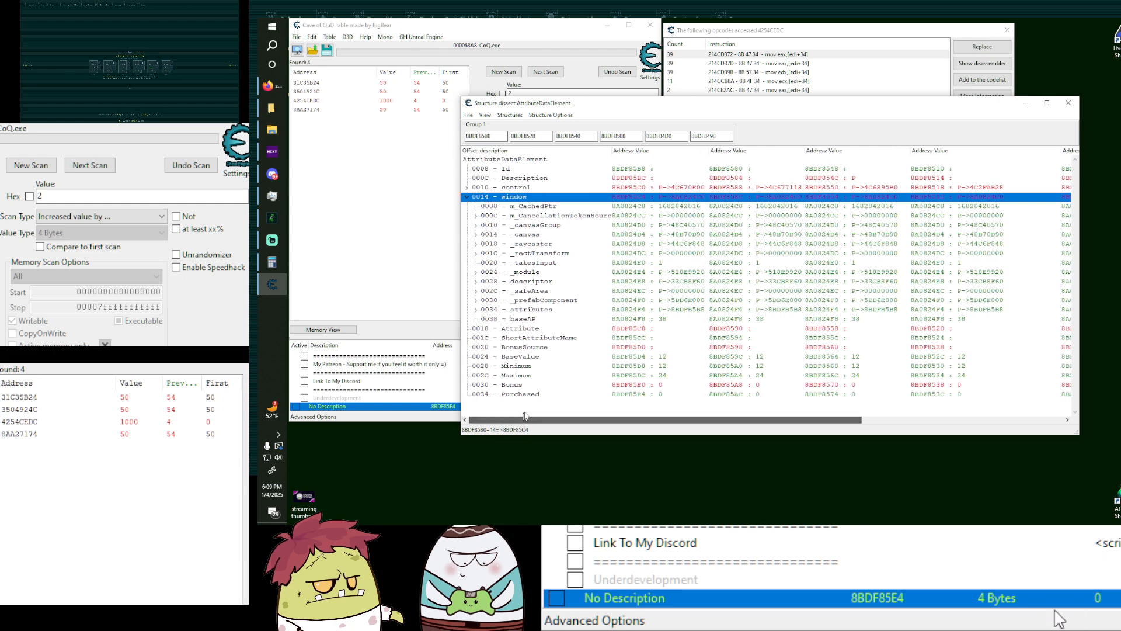
# Spend points on the first two attributes in the game and check them against the structure's Purchased member.
pyautogui.click(518, 394)
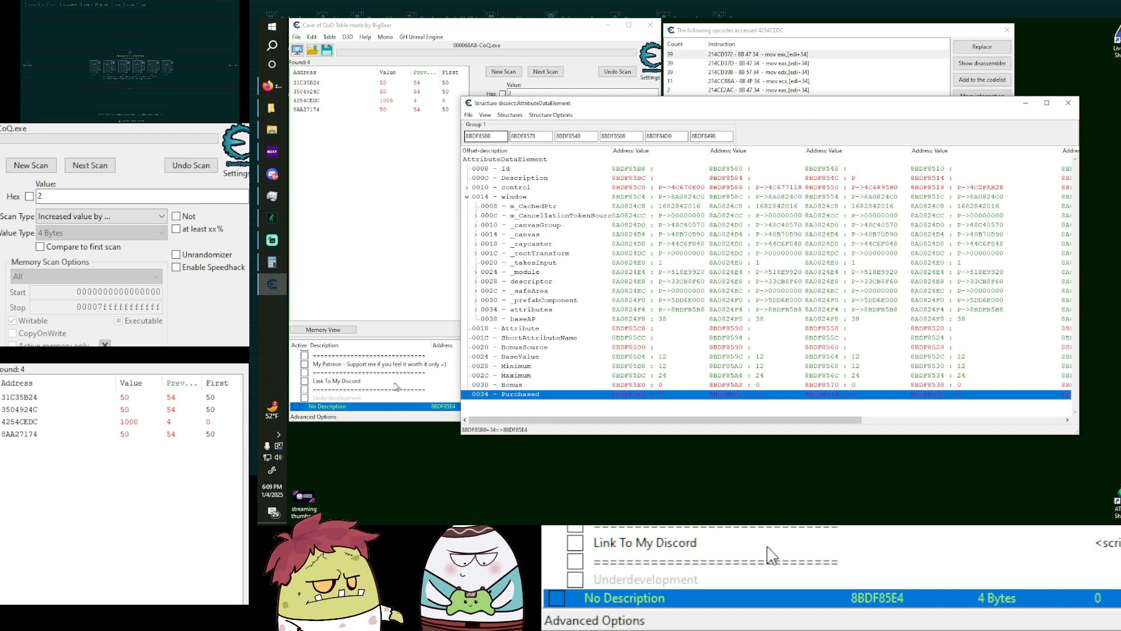
pyautogui.click(95, 66)
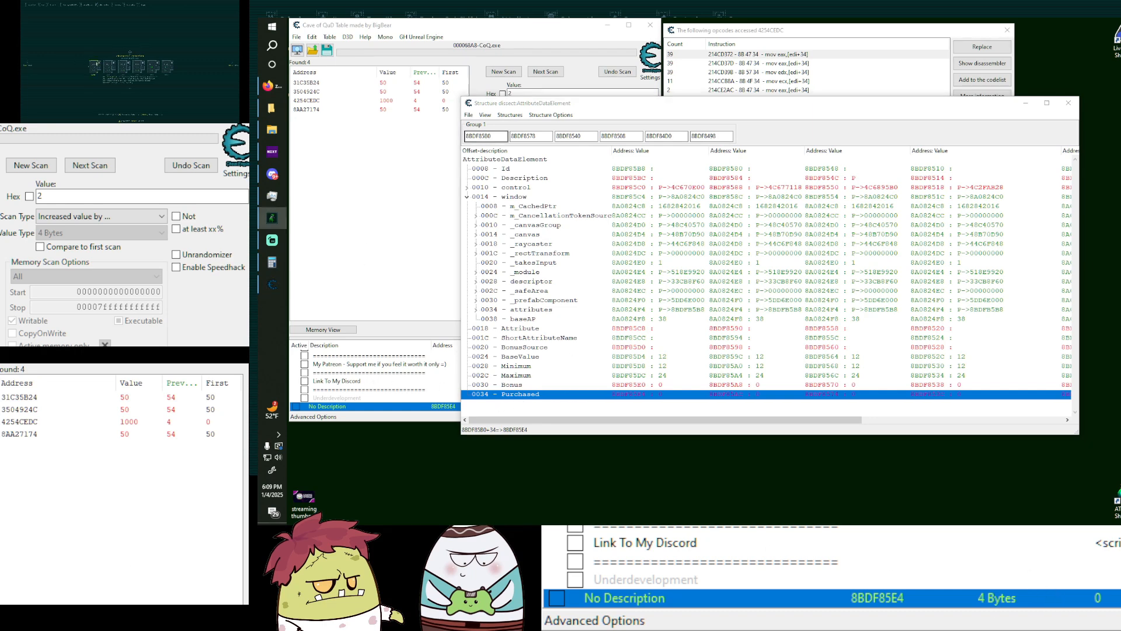
pyautogui.click(99, 64)
pyautogui.click(467, 197)
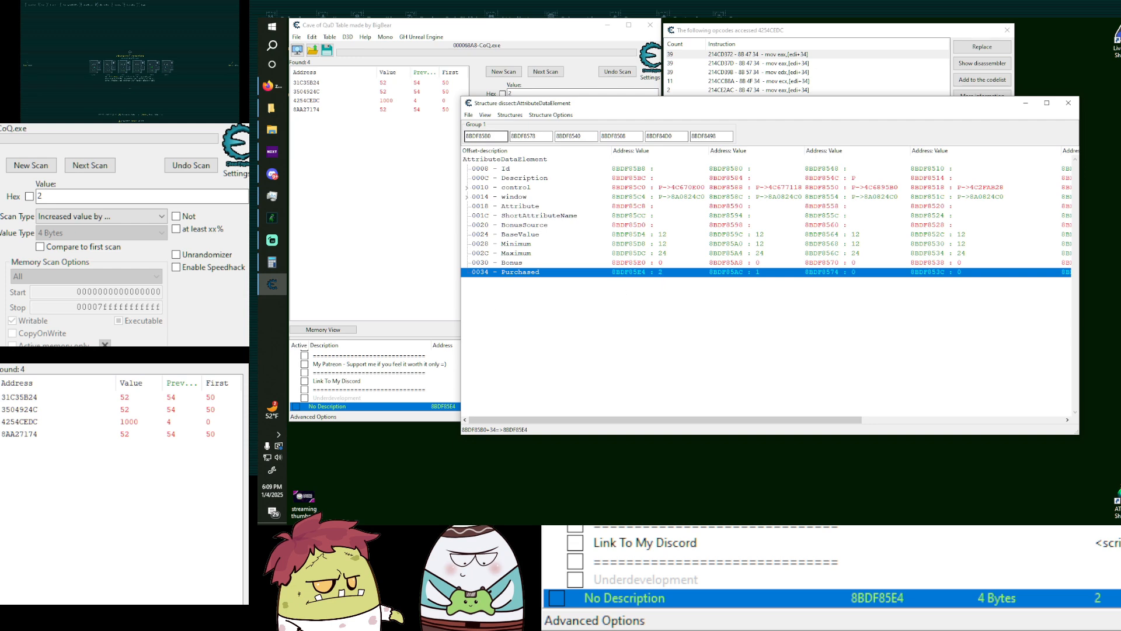
pyautogui.click(114, 112)
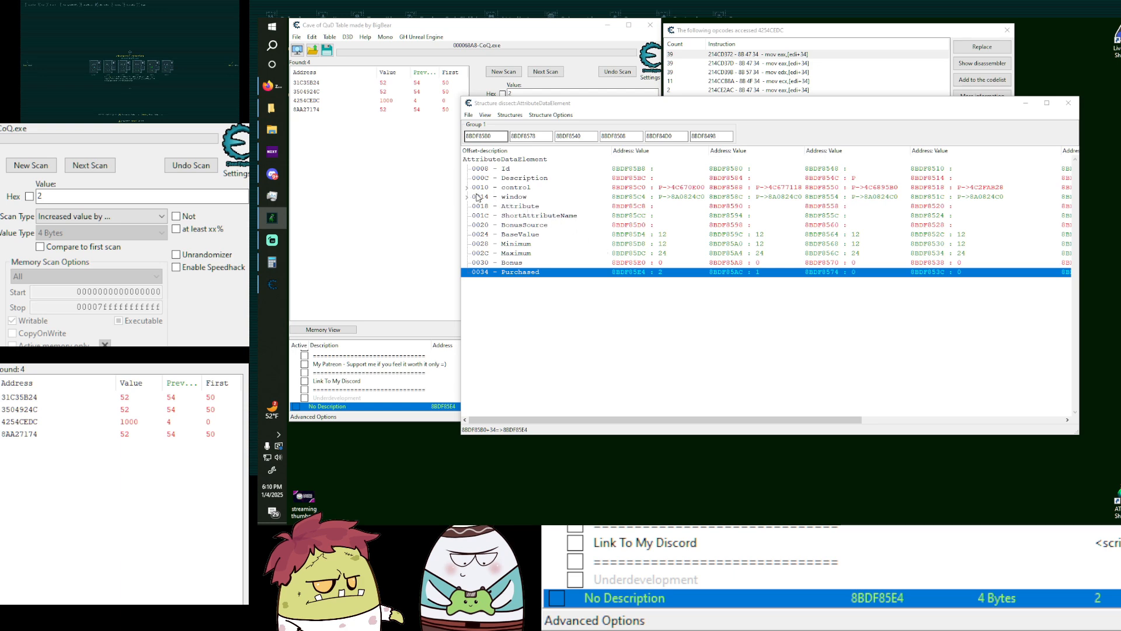
# Compare the window pointer's baseAP member with the game's remaining points and take back the spent attribute points.
pyautogui.click(472, 197)
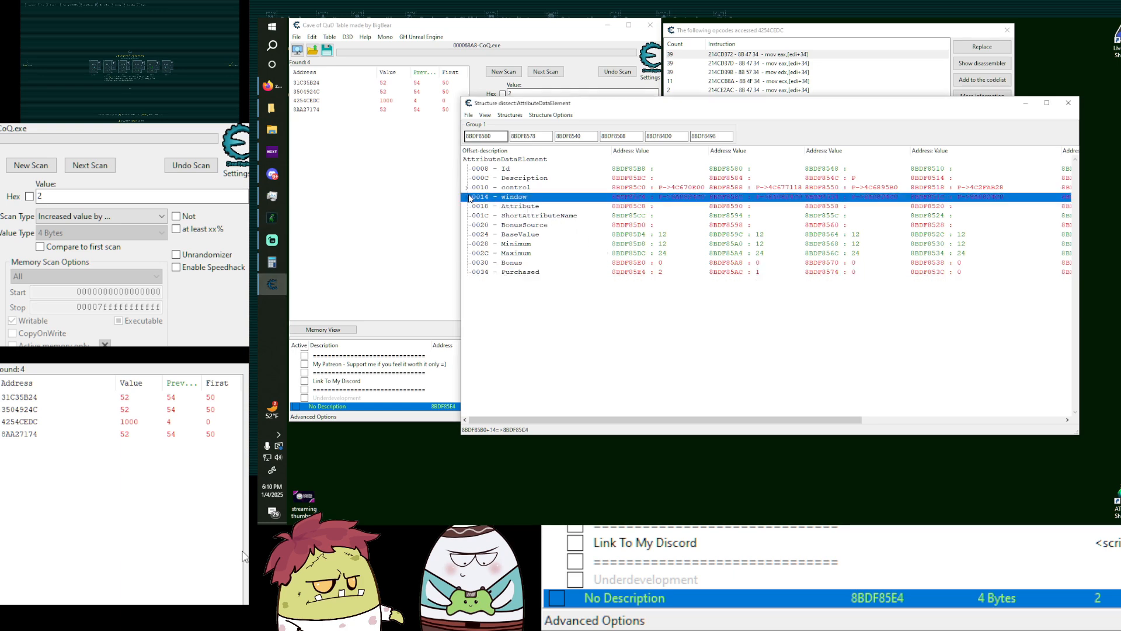
pyautogui.click(468, 197)
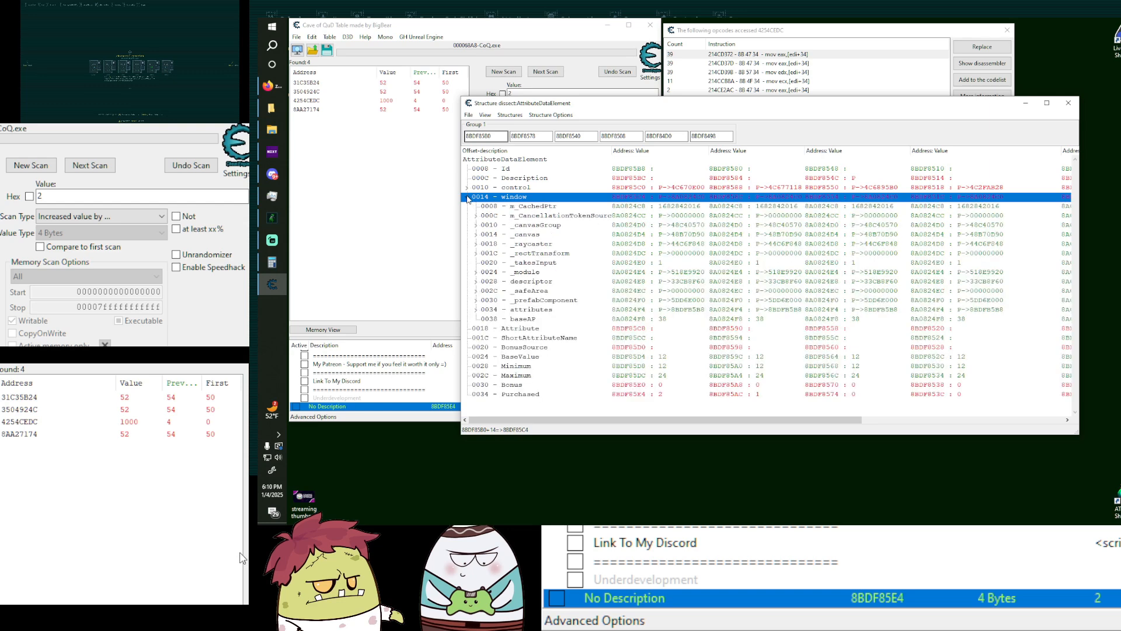
pyautogui.click(524, 321)
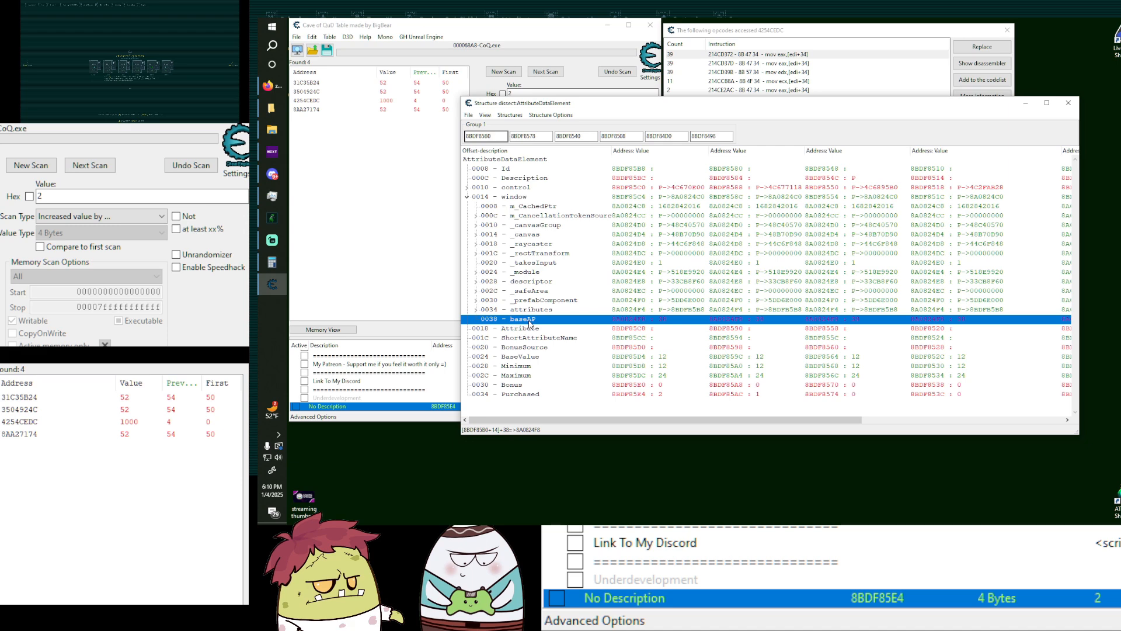
pyautogui.click(133, 113)
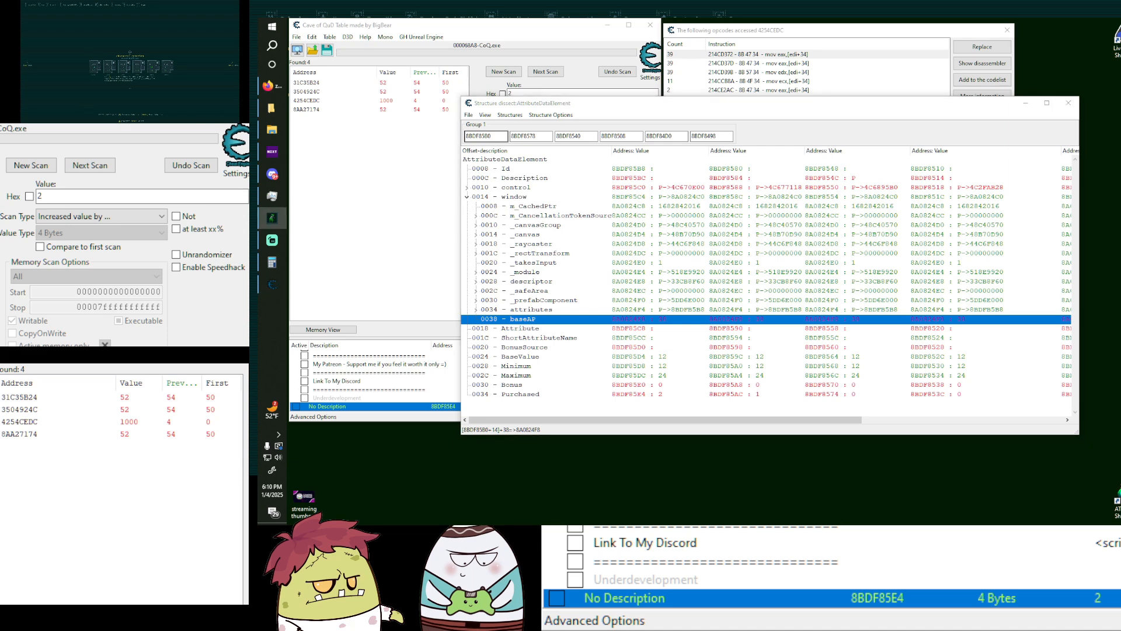
pyautogui.click(663, 320)
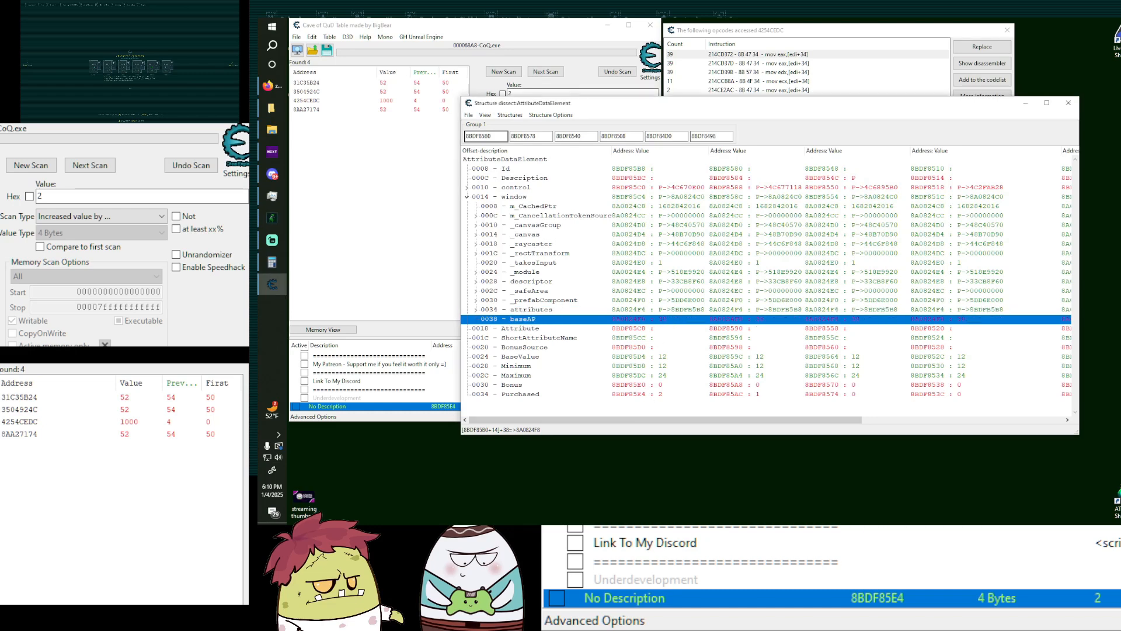
pyautogui.click(78, 95)
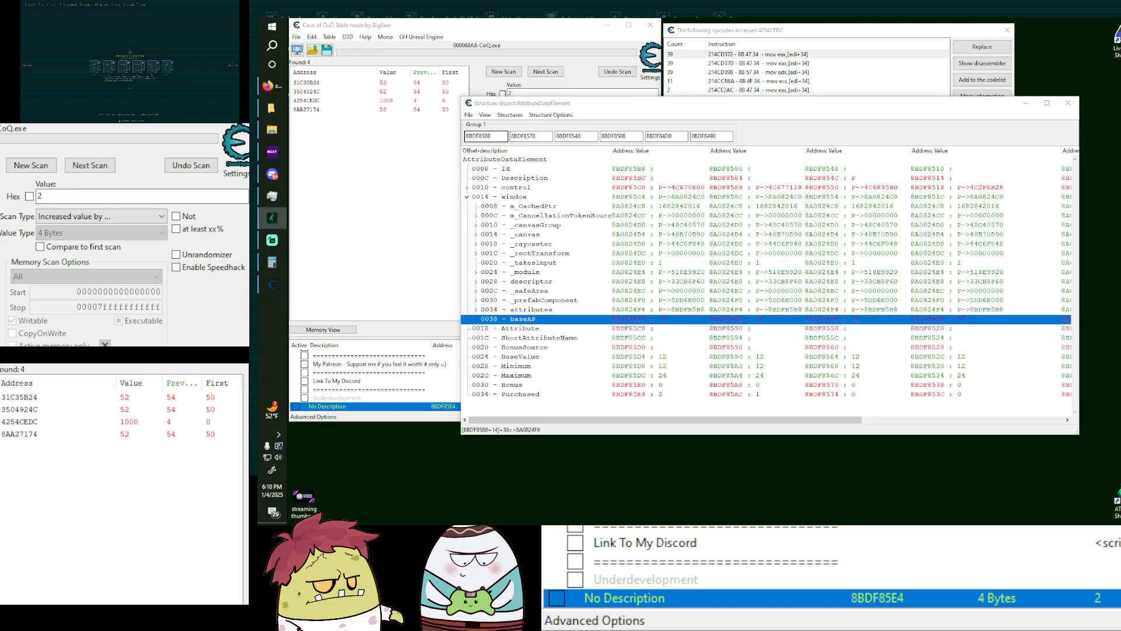
pyautogui.hotkey('alt', 'Tab')
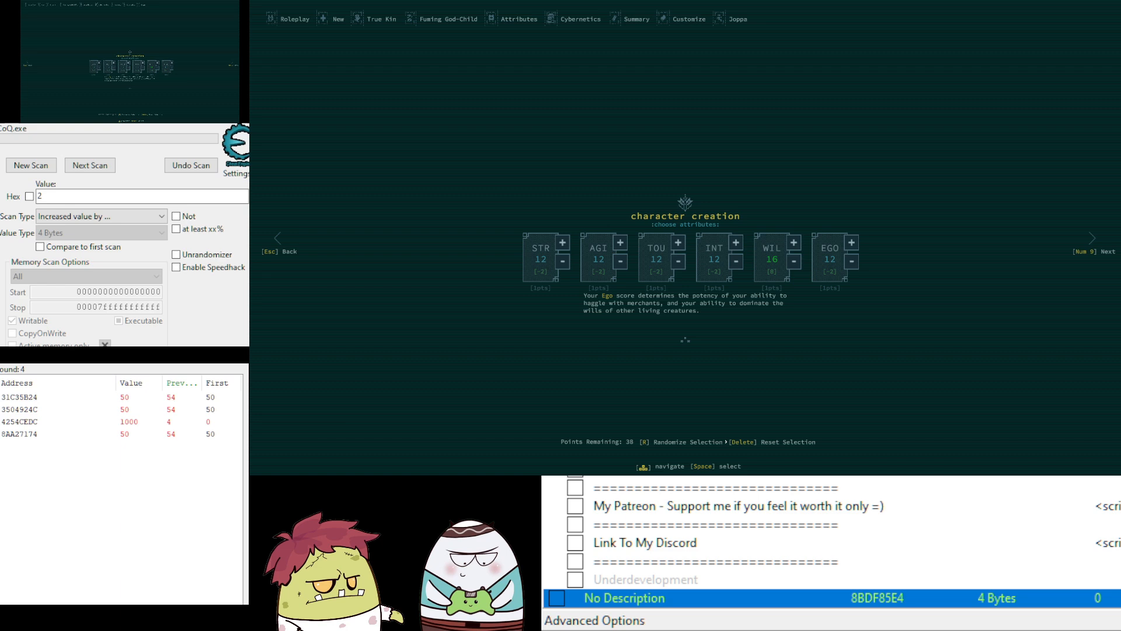
pyautogui.hotkey('alt', 'Tab')
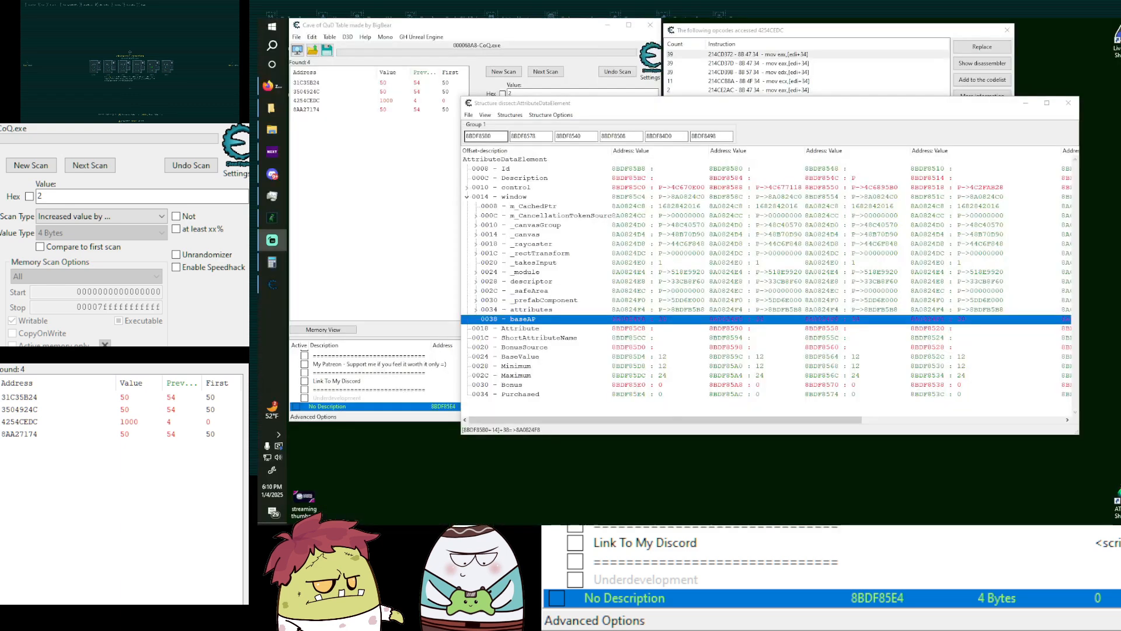
# Set the baseAP member under AttributeDataElement's window pointer to 99999.
pyautogui.click(746, 312)
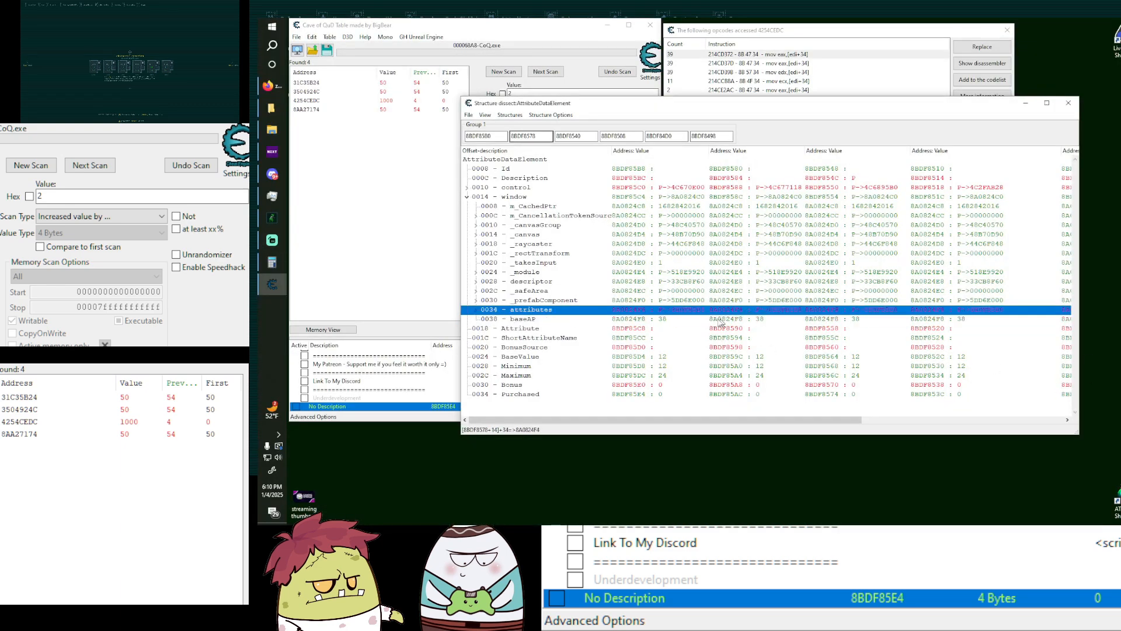
pyautogui.click(535, 321)
pyautogui.click(647, 309)
pyautogui.moveTo(673, 110); pyautogui.dragTo(564, 92)
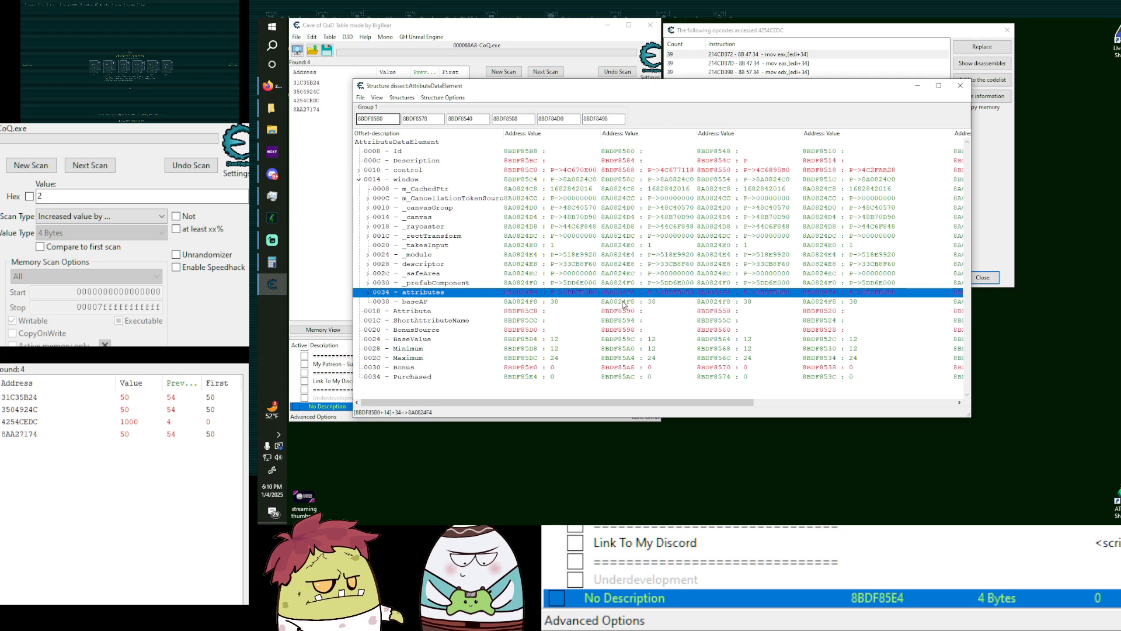
pyautogui.click(543, 302)
pyautogui.doubleClick(555, 304)
pyautogui.write('99999')
pyautogui.press('Return')
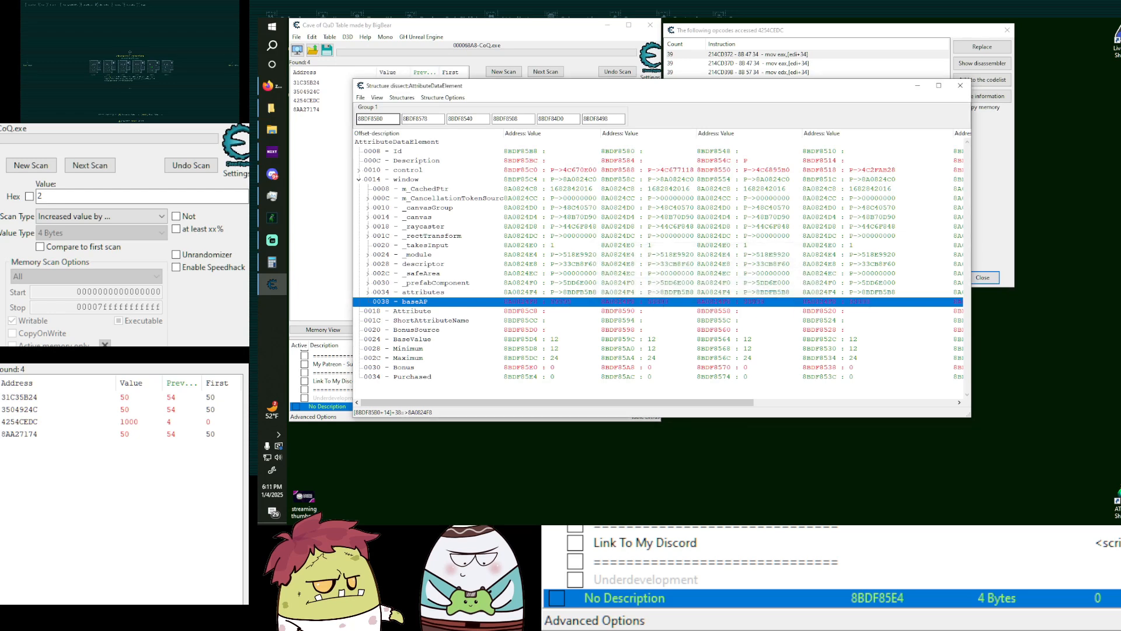
pyautogui.click(627, 292)
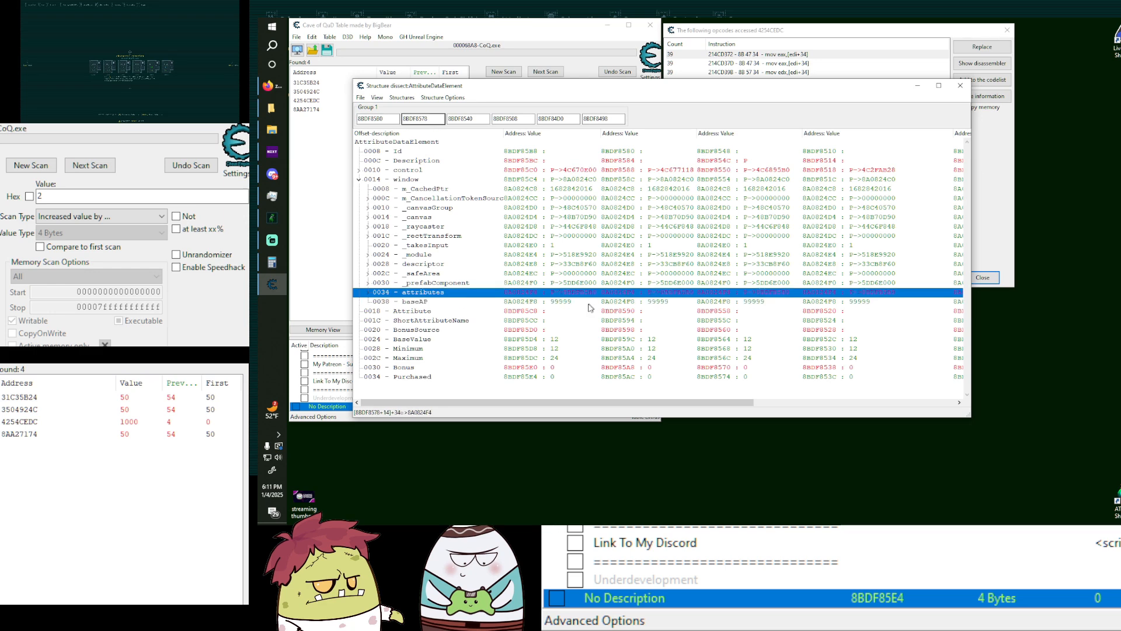
# Switch to the game's character creation screen and raise Strength to 24.
pyautogui.click(124, 26)
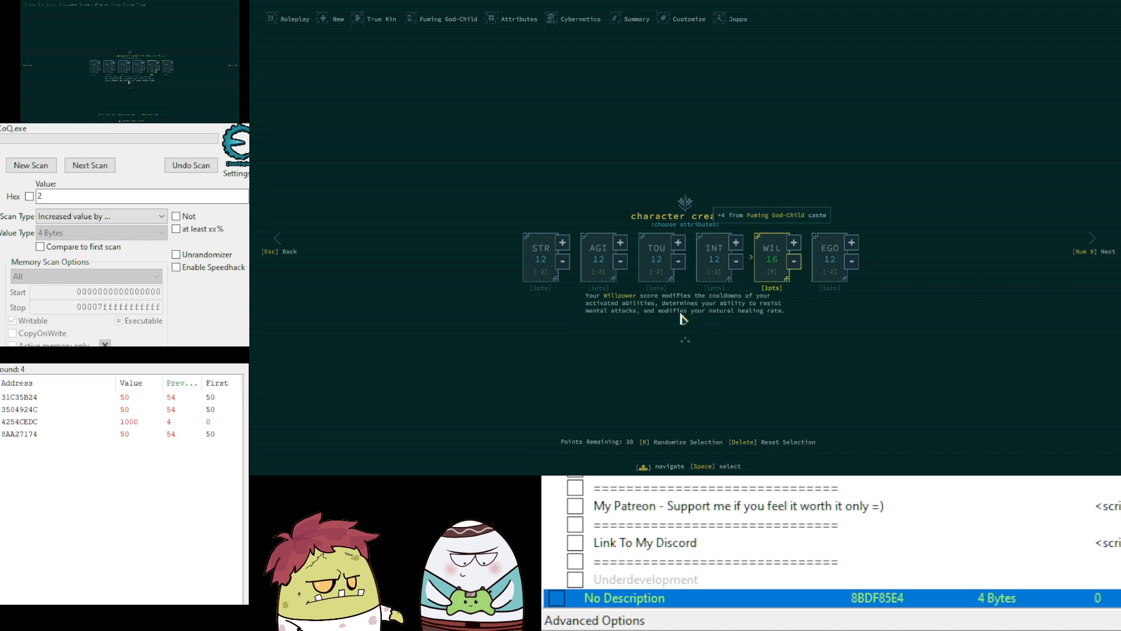
pyautogui.click(564, 243)
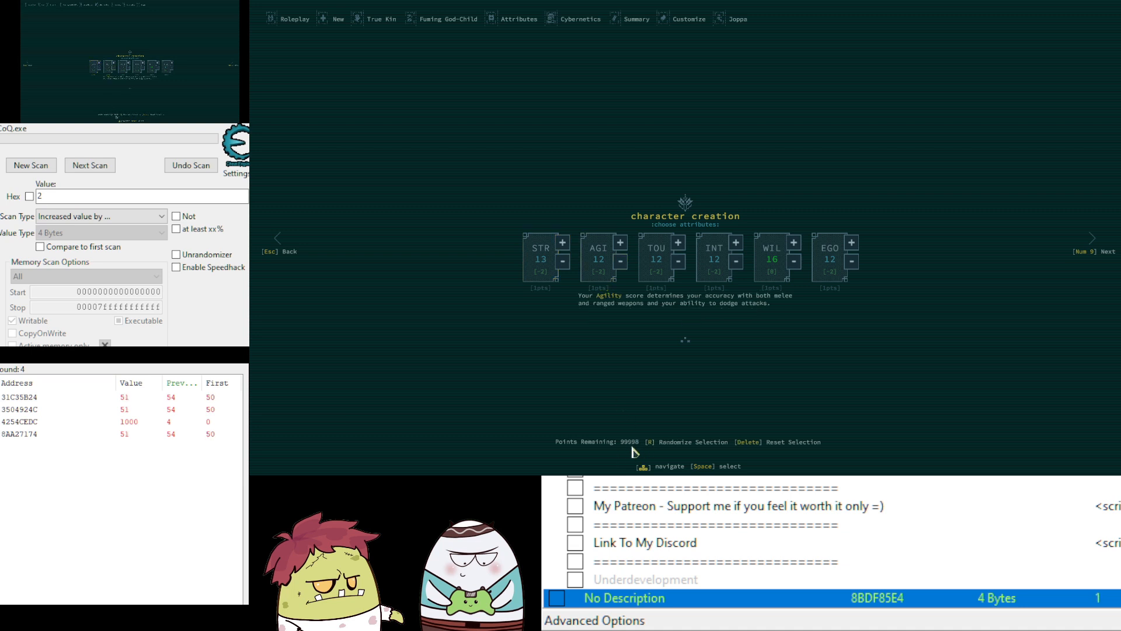
pyautogui.click(563, 243)
pyautogui.click(563, 243)
pyautogui.click(563, 243)
pyautogui.doubleClick(563, 243)
pyautogui.doubleClick(563, 243)
pyautogui.doubleClick(564, 243)
pyautogui.doubleClick(563, 243)
# Raise Agility to 24 on the character creation screen.
pyautogui.click(622, 243)
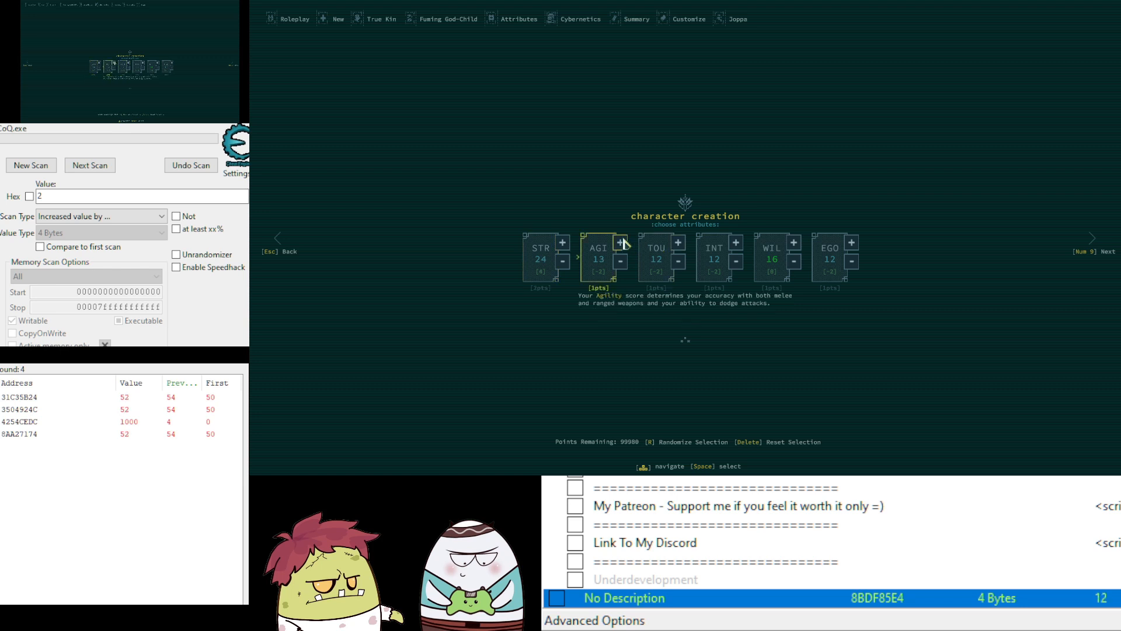
pyautogui.doubleClick(623, 244)
pyautogui.doubleClick(623, 244)
pyautogui.doubleClick(622, 244)
pyautogui.doubleClick(621, 245)
pyautogui.press('Right')
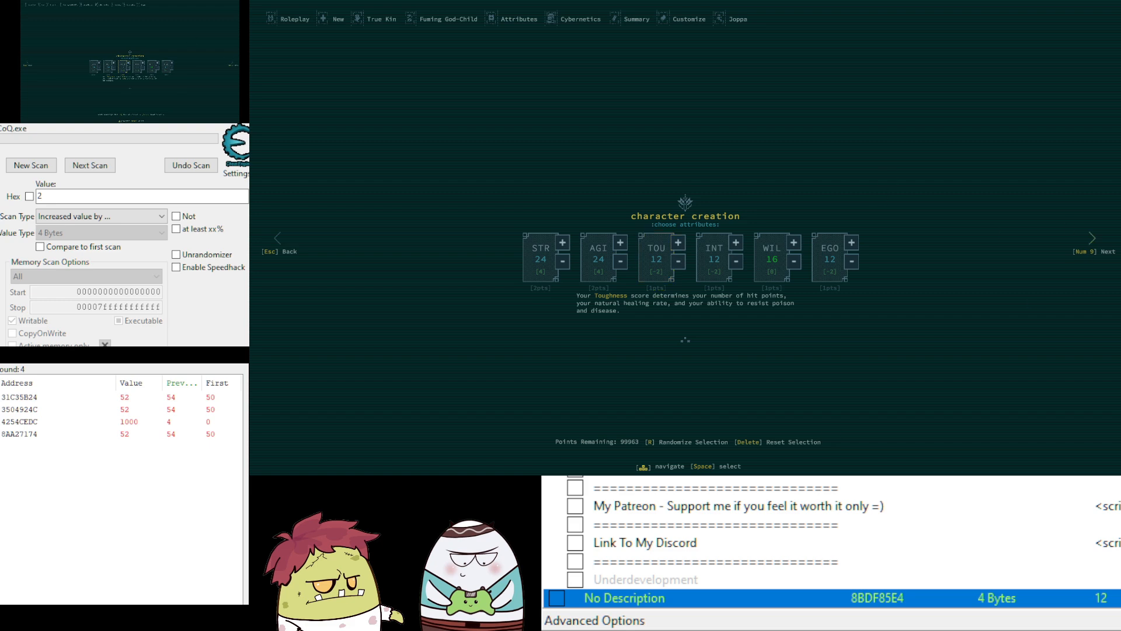
# Switch back to the structure dissection in Cheat Engine and set the Maximum member of the first attribute element to 9999.
pyautogui.hotkey('alt', 'Tab')
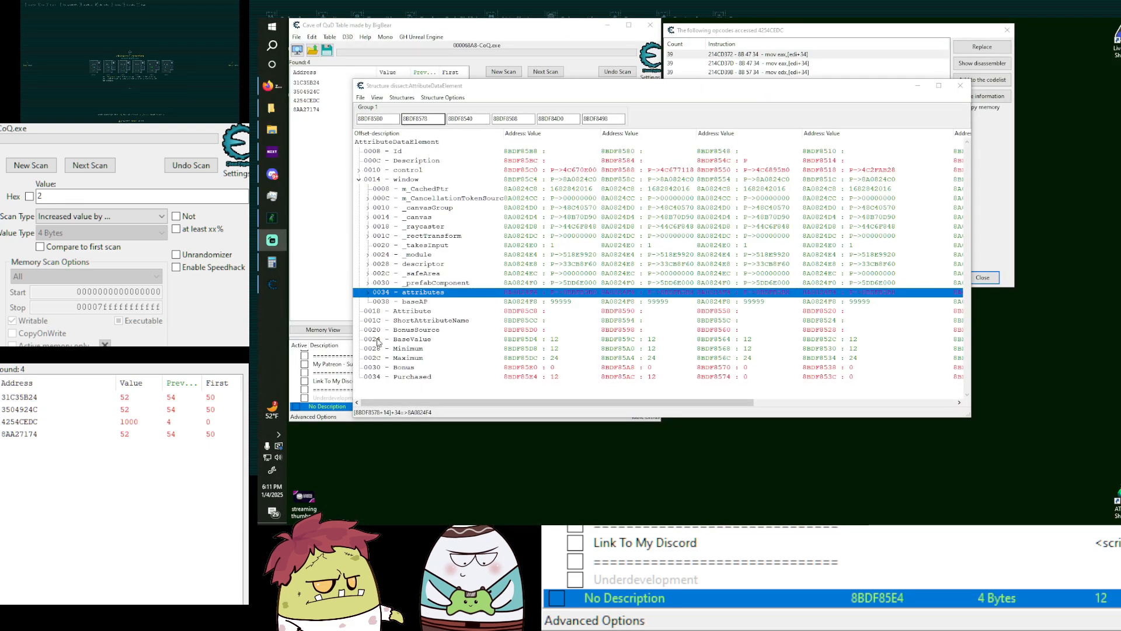
pyautogui.click(550, 358)
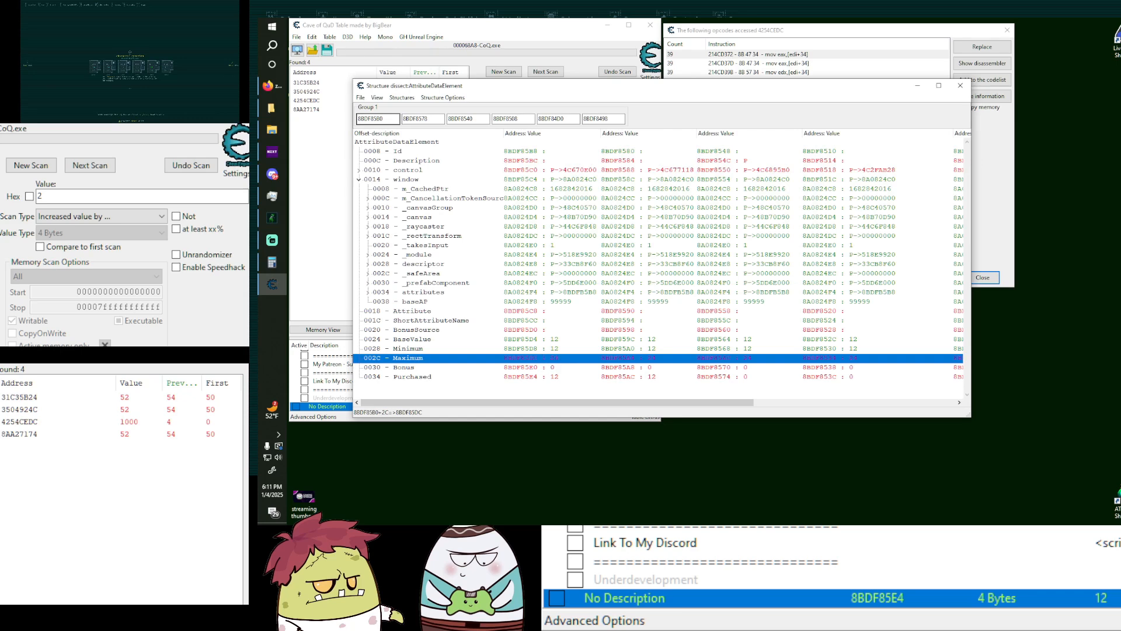
pyautogui.hotkey('alt', 'Tab')
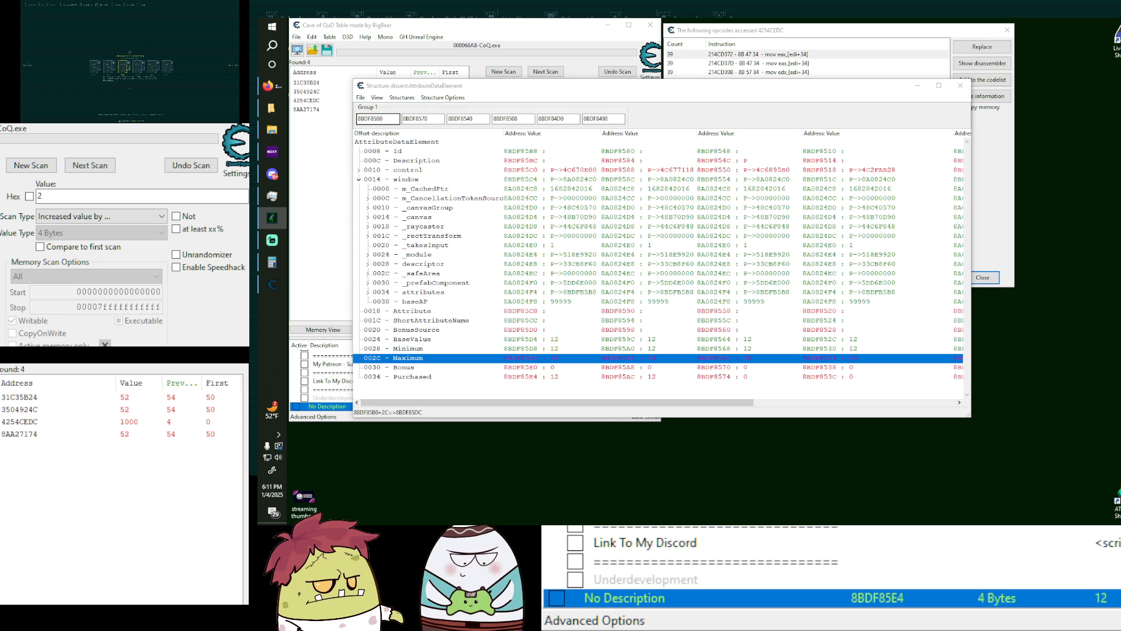
pyautogui.doubleClick(556, 360)
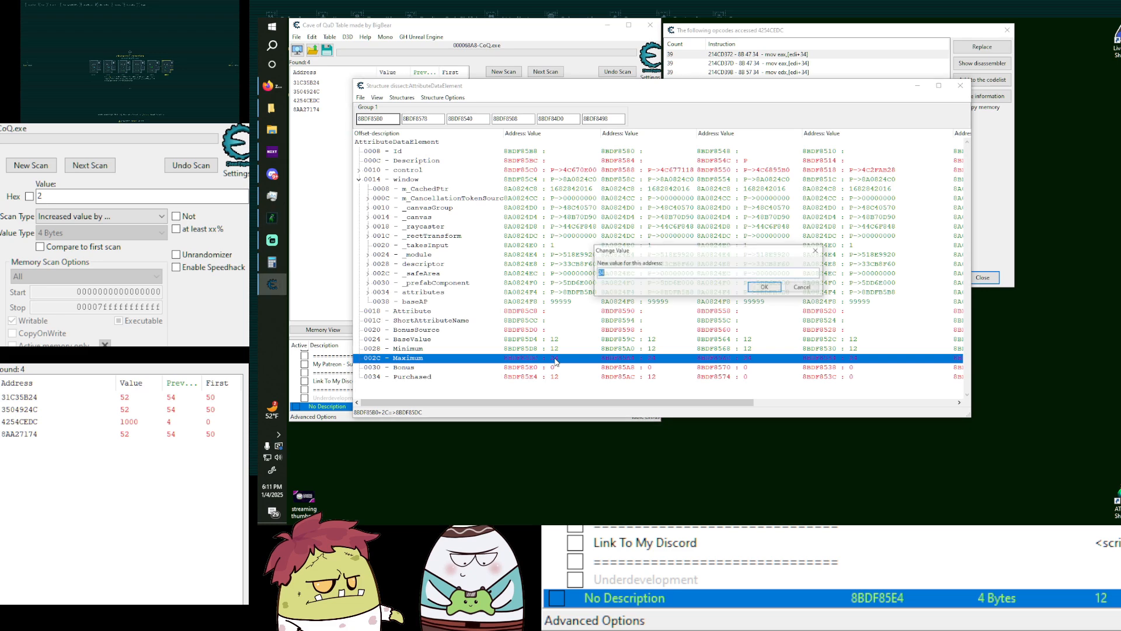
pyautogui.write('9999')
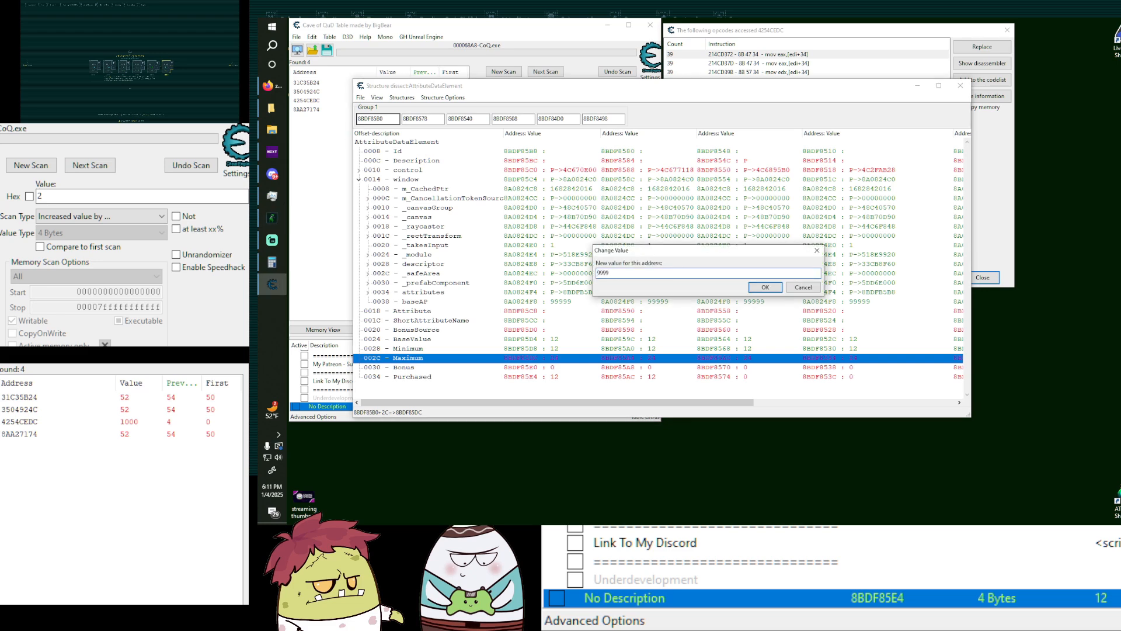
pyautogui.press('Return')
# Return to the game and keep adding points to Strength beyond 24 to test the new maximum.
pyautogui.click(131, 88)
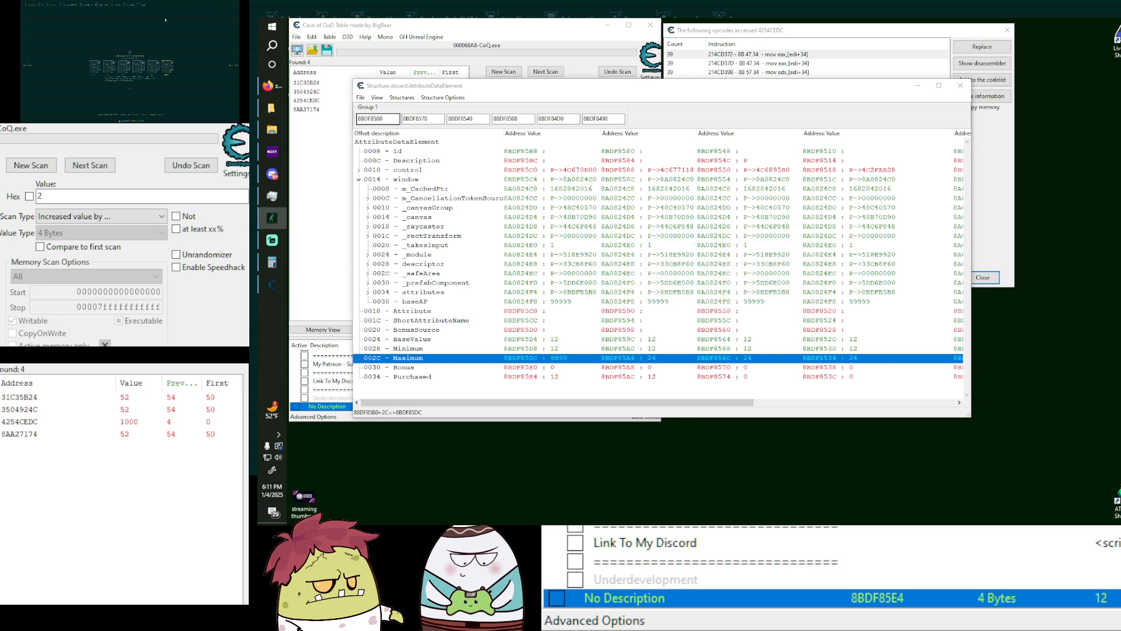
pyautogui.press('Left')
pyautogui.hotkey('alt', 'Tab')
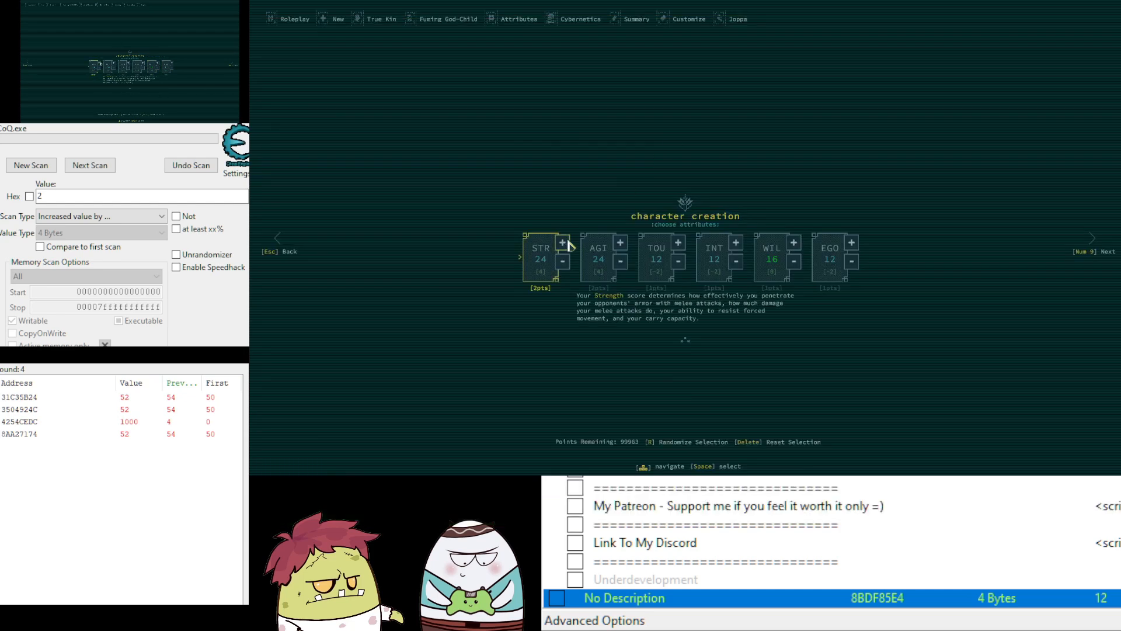
pyautogui.click(565, 244)
pyautogui.click(565, 244)
pyautogui.click(565, 244)
pyautogui.click(565, 244)
pyautogui.click(564, 245)
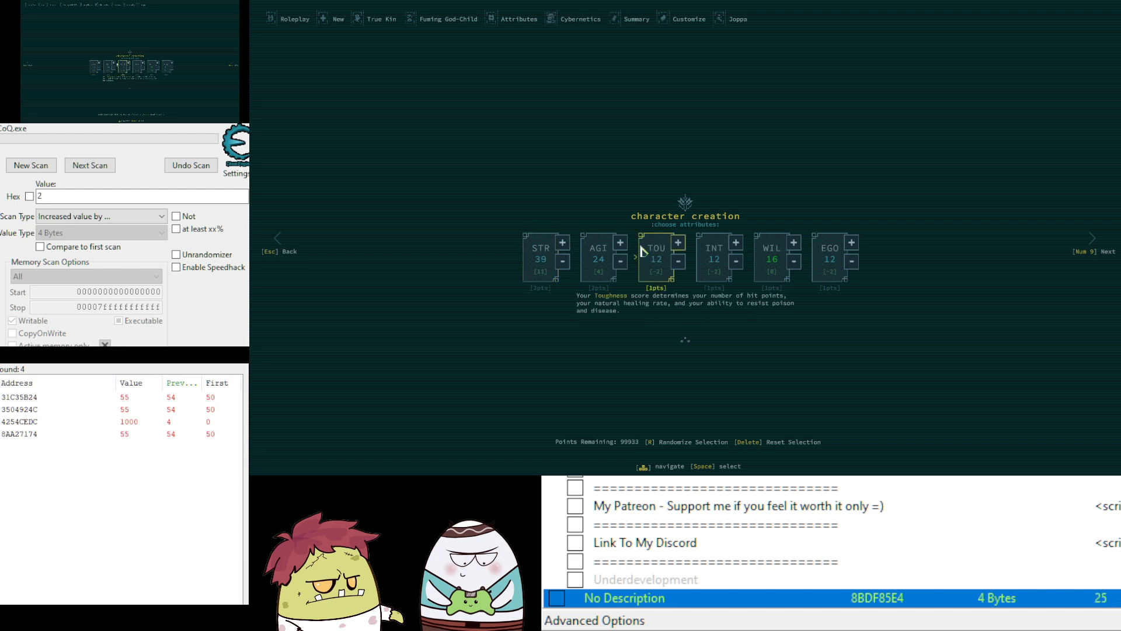
pyautogui.click(562, 244)
pyautogui.click(562, 244)
pyautogui.click(563, 244)
pyautogui.click(563, 245)
pyautogui.click(564, 245)
pyautogui.click(565, 246)
pyautogui.click(565, 249)
pyautogui.click(565, 248)
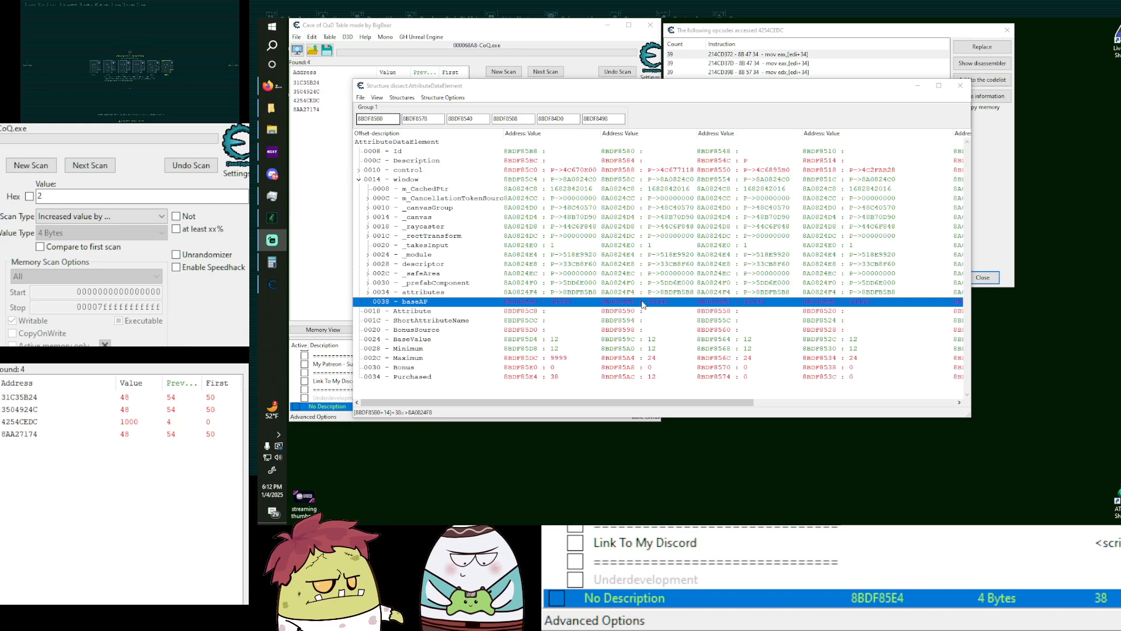
# Compare the maxstat instruction in the memory viewer with the structure's Purchased, Maximum and baseAP members.
pyautogui.moveTo(602, 85); pyautogui.dragTo(663, 124)
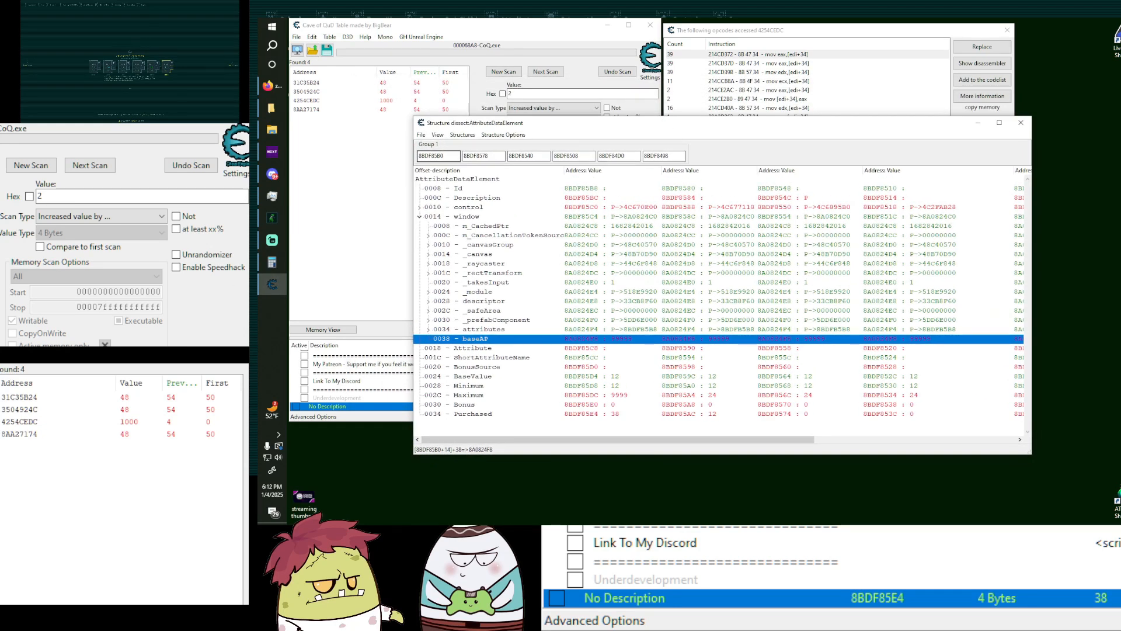
pyautogui.moveTo(695, 519); pyautogui.dragTo(700, 74)
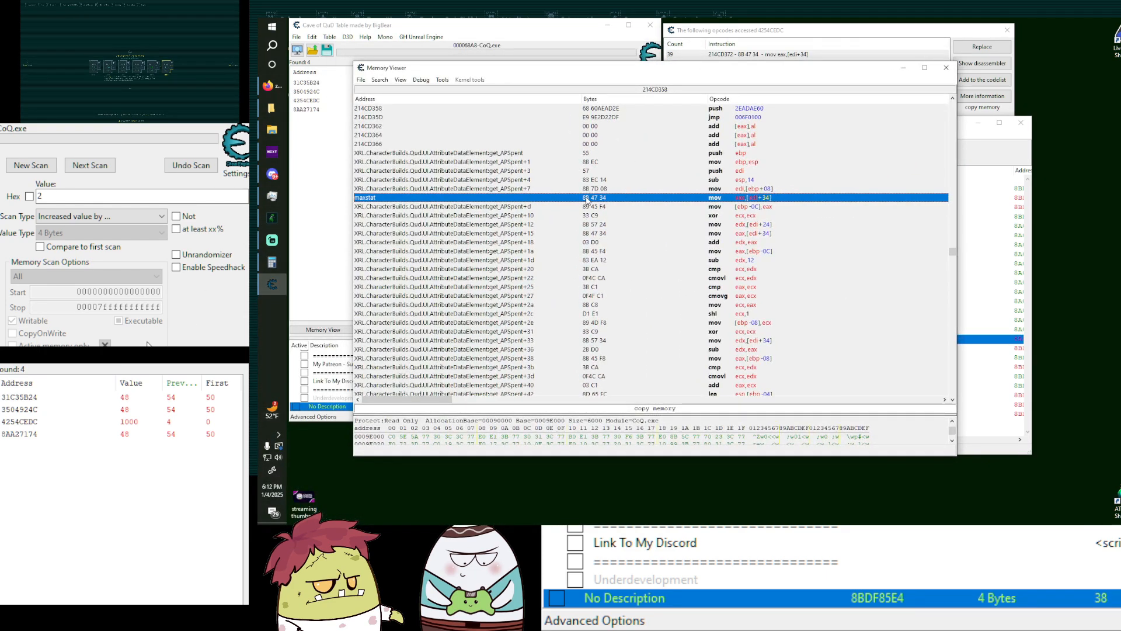
pyautogui.click(985, 135)
pyautogui.click(592, 414)
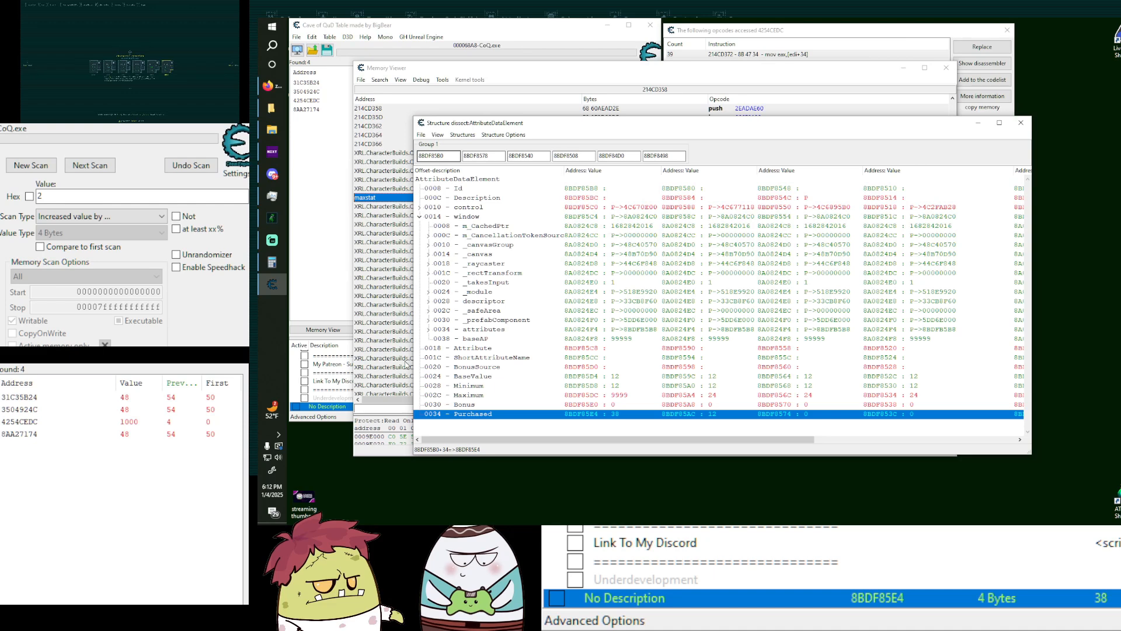
pyautogui.click(625, 397)
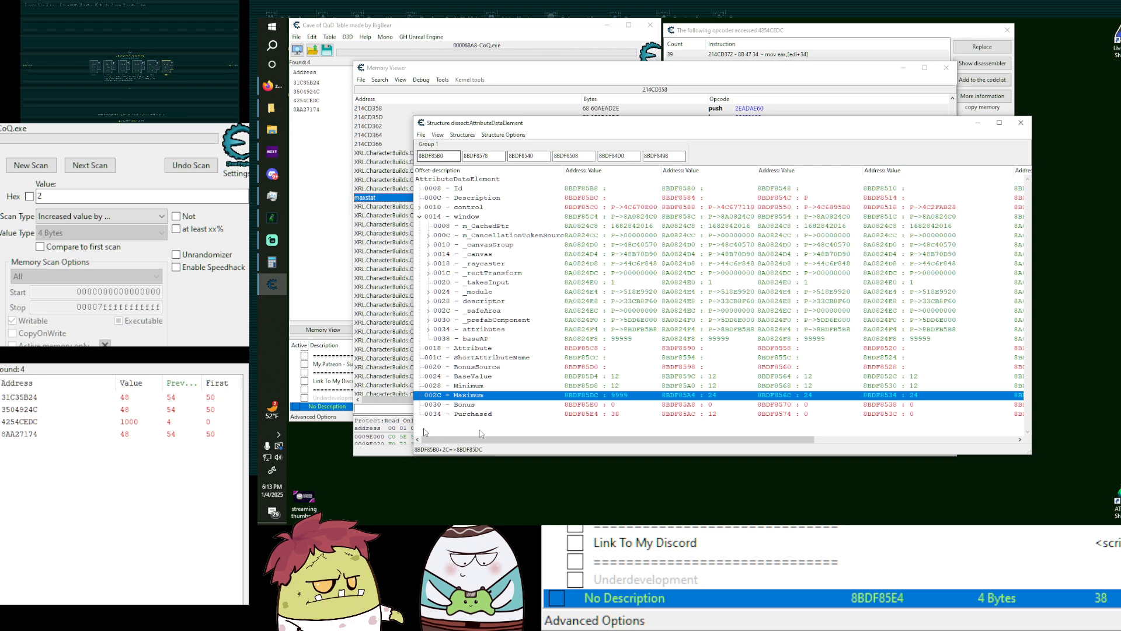
pyautogui.click(593, 349)
pyautogui.click(474, 339)
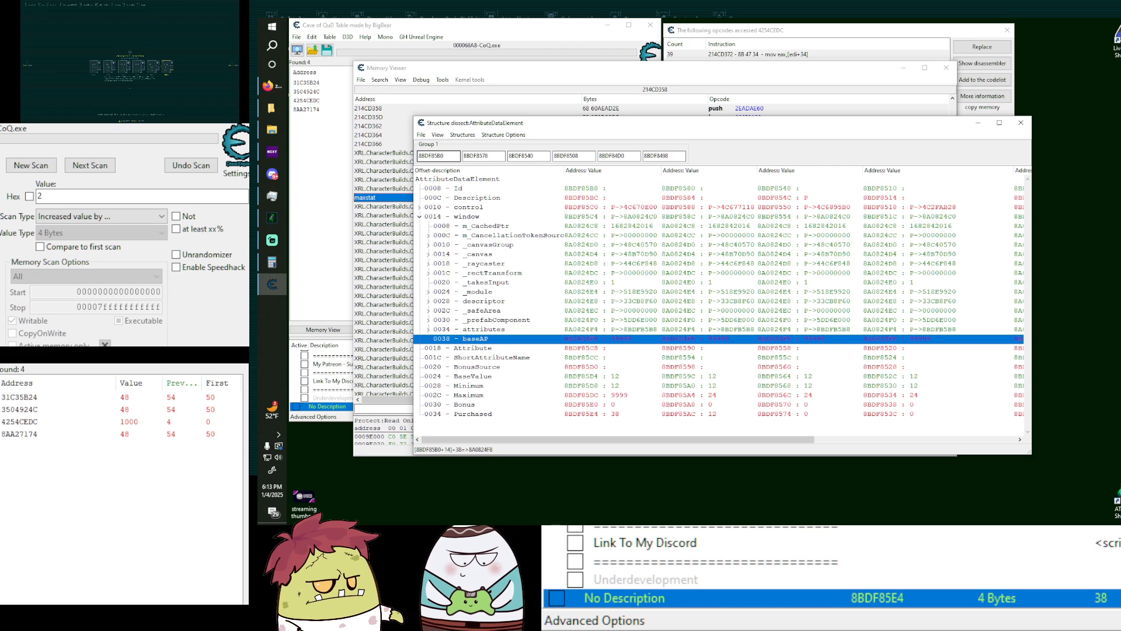
# Generate an AOB injection script for the maxstat instruction at 214CD372 with the symbol name statcontrol.
pyautogui.click(725, 75)
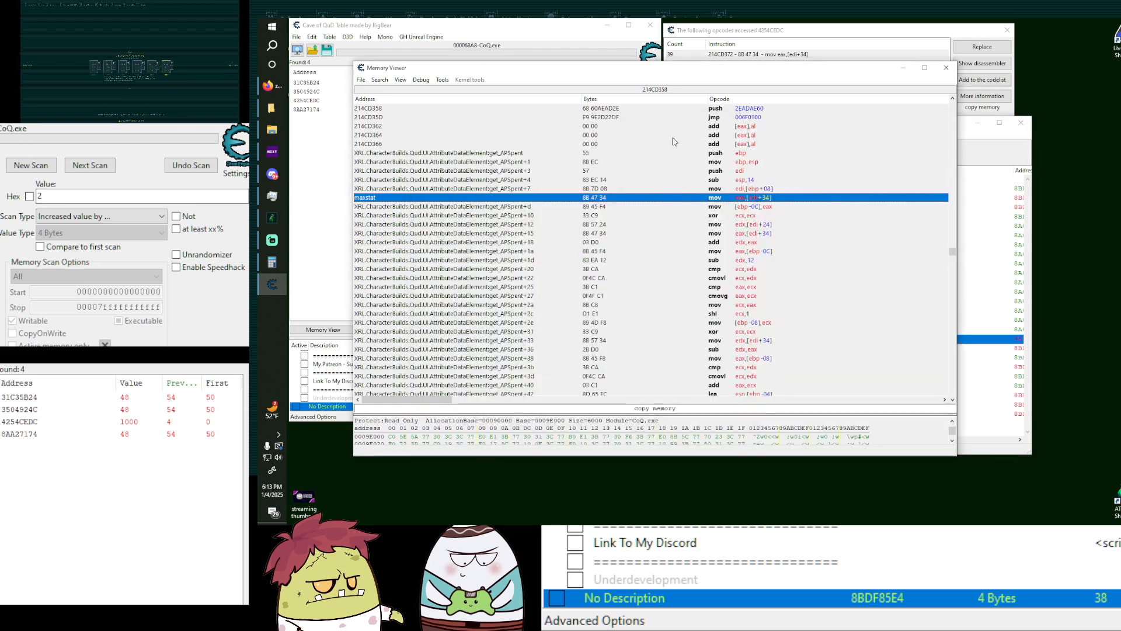
pyautogui.rightClick(740, 201)
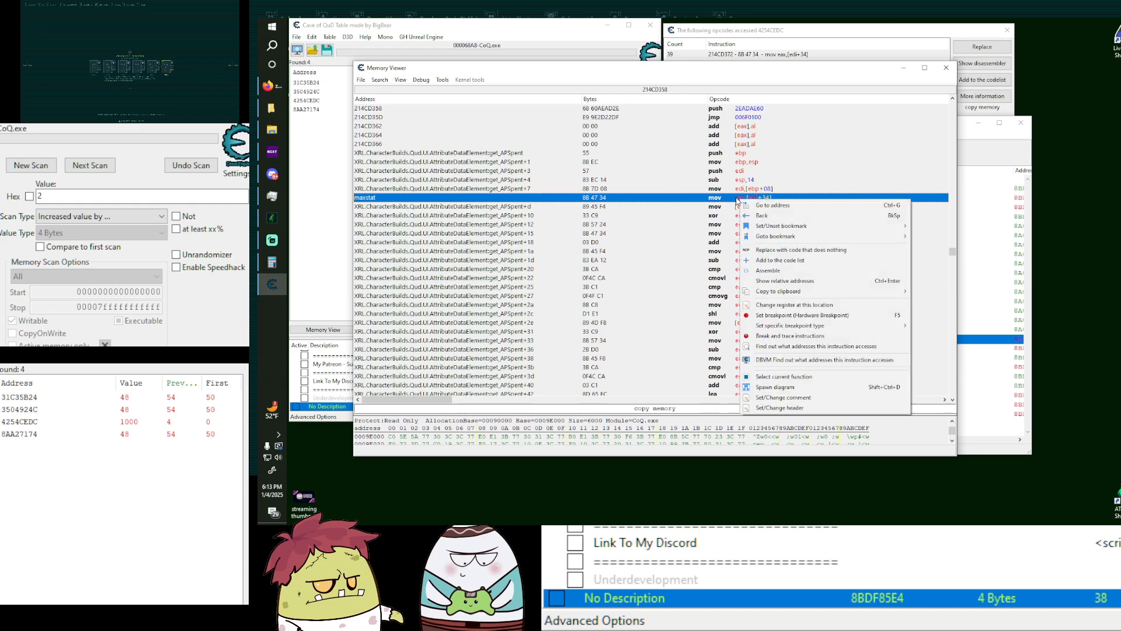
pyautogui.click(731, 201)
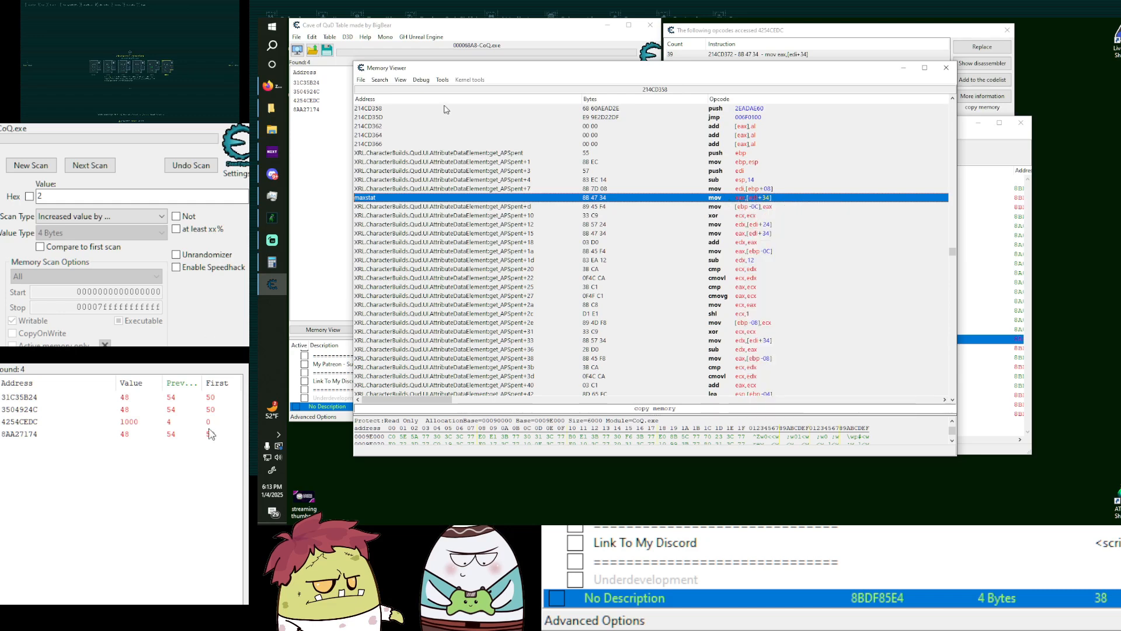
pyautogui.click(442, 80)
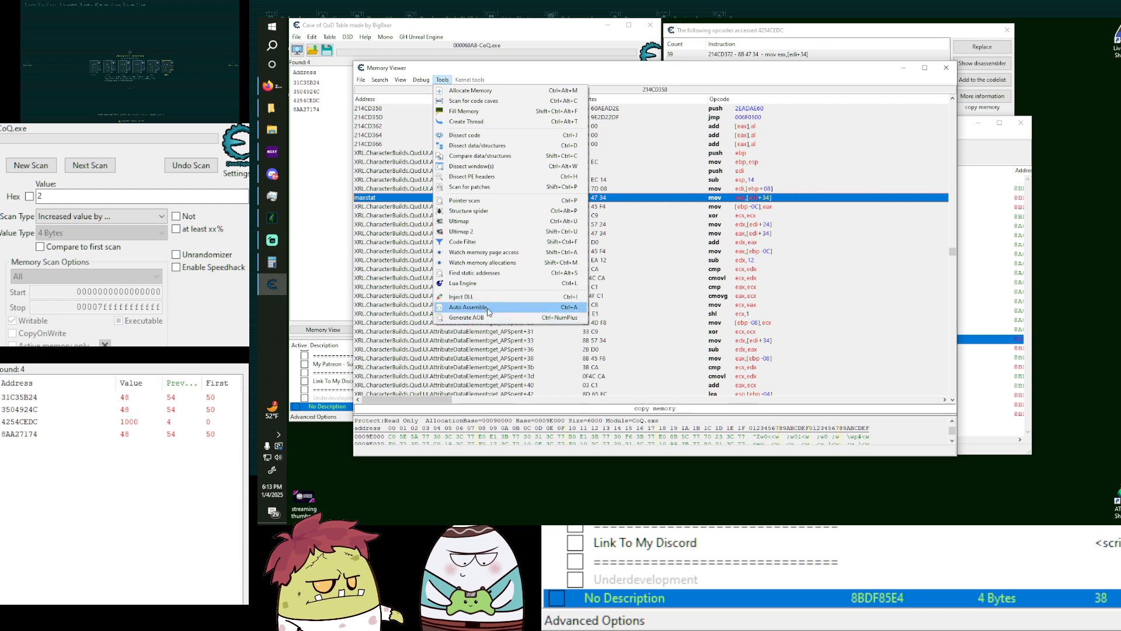
pyautogui.click(468, 308)
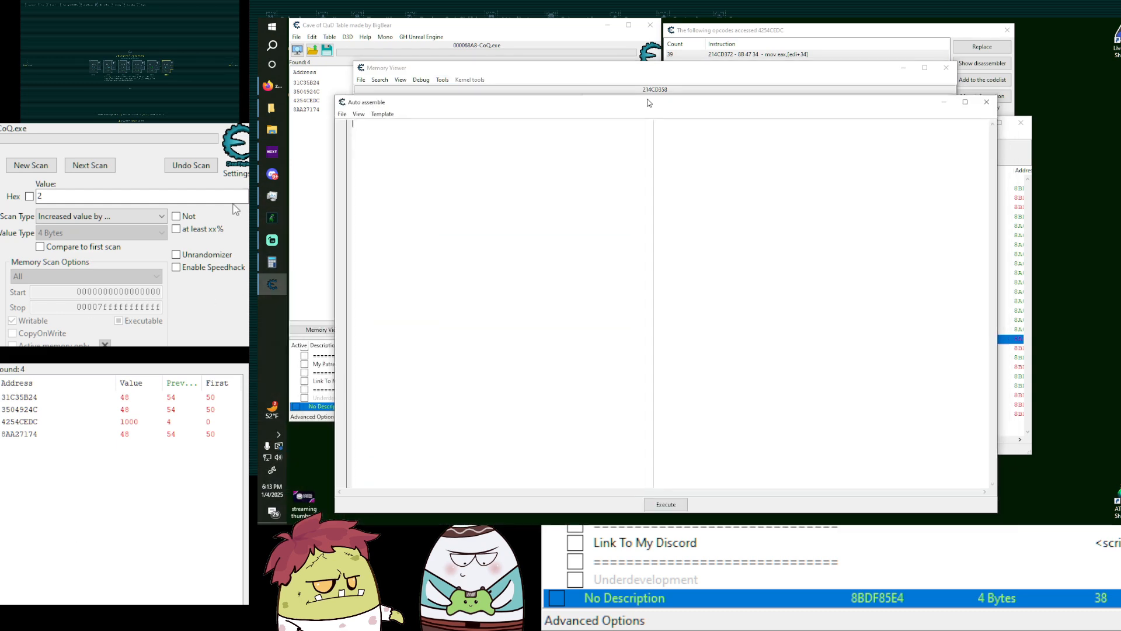
pyautogui.click(380, 90)
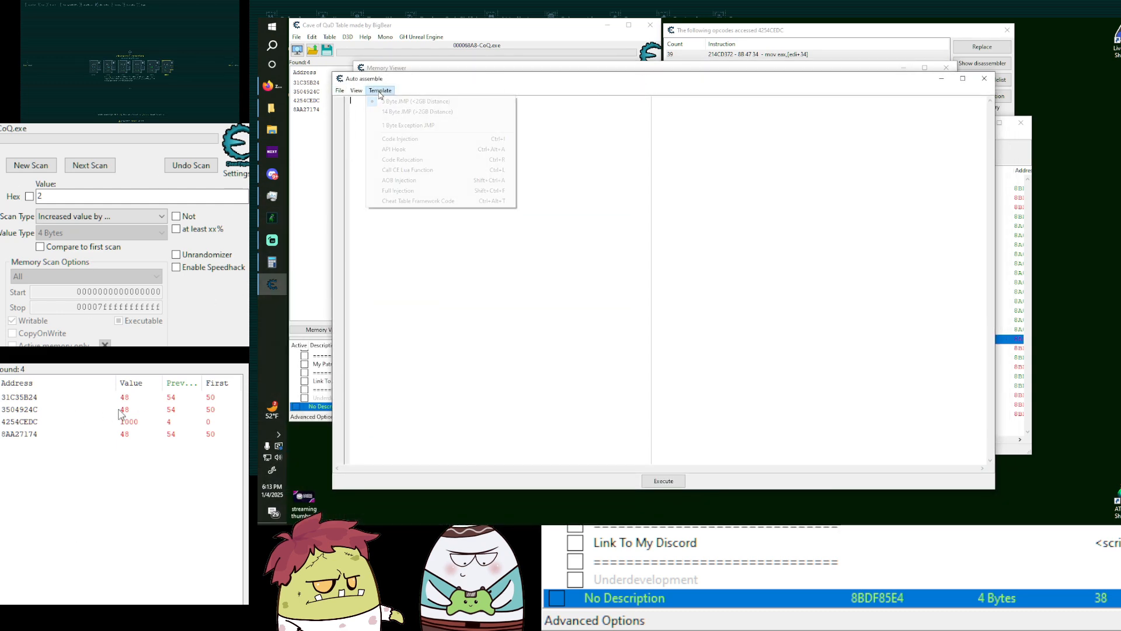
pyautogui.click(417, 181)
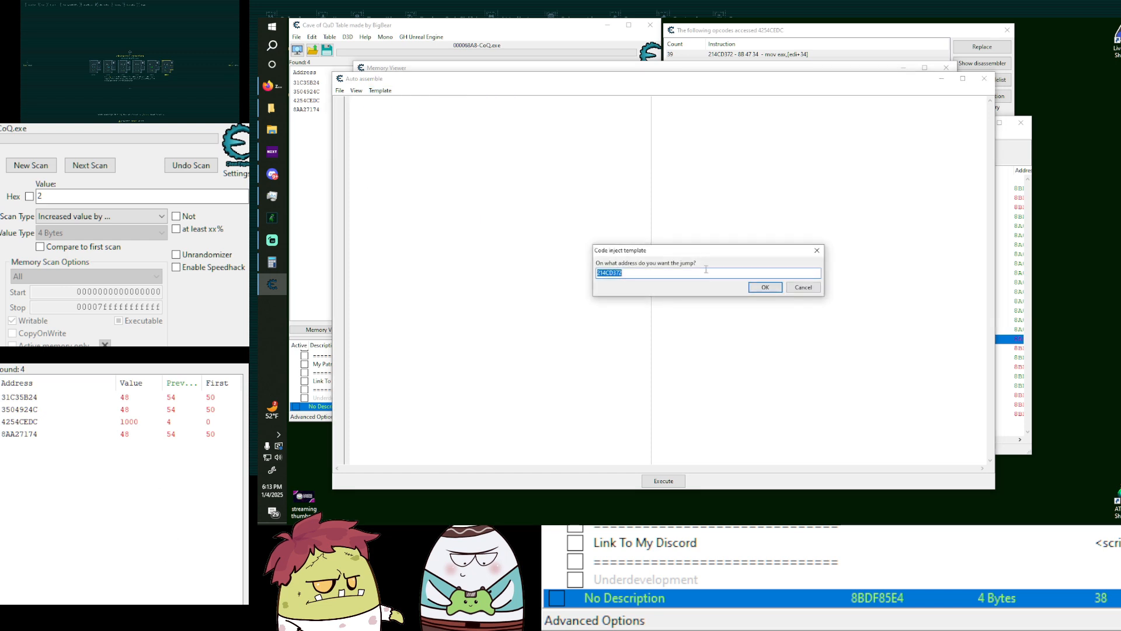
pyautogui.click(763, 292)
pyautogui.write('statcon')
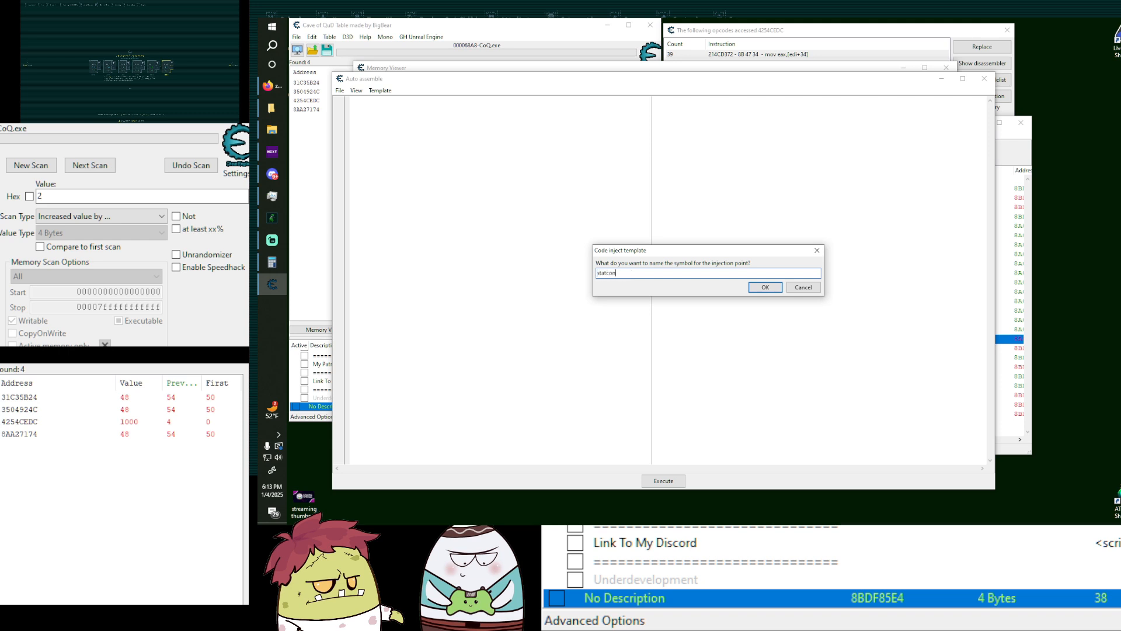
pyautogui.write('trol')
pyautogui.press('Return')
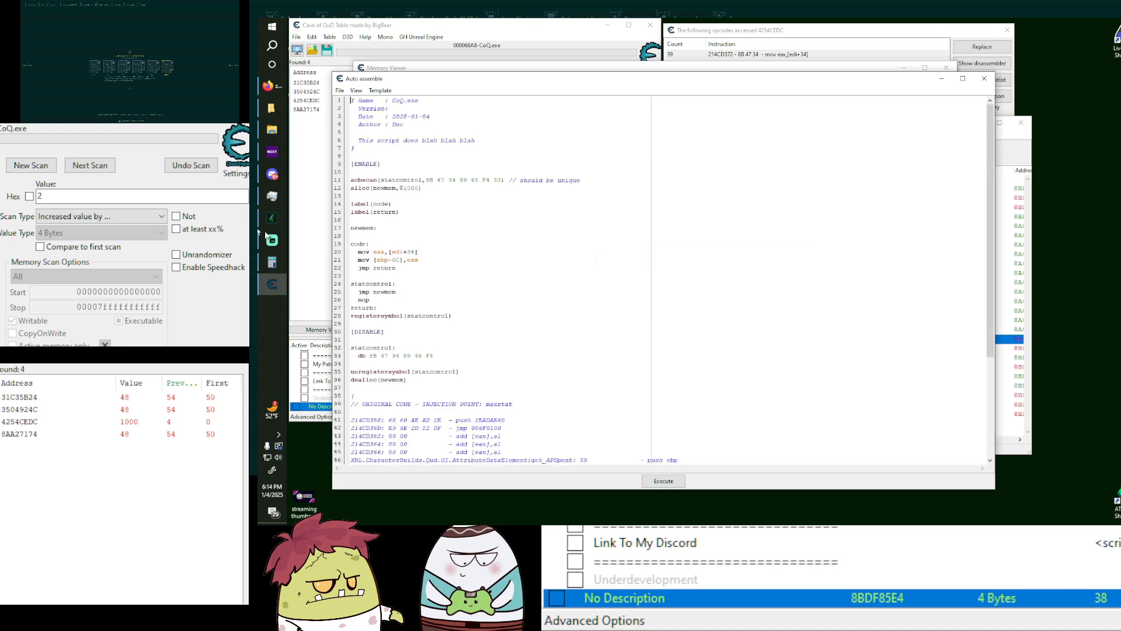
# Remove the header comment and surplus blank lines from the script's beginning and reduce the newmem allocation to $100.
pyautogui.moveTo(362, 148); pyautogui.dragTo(351, 98)
pyautogui.press('Delete')
pyautogui.press('Delete')
pyautogui.press('Delete')
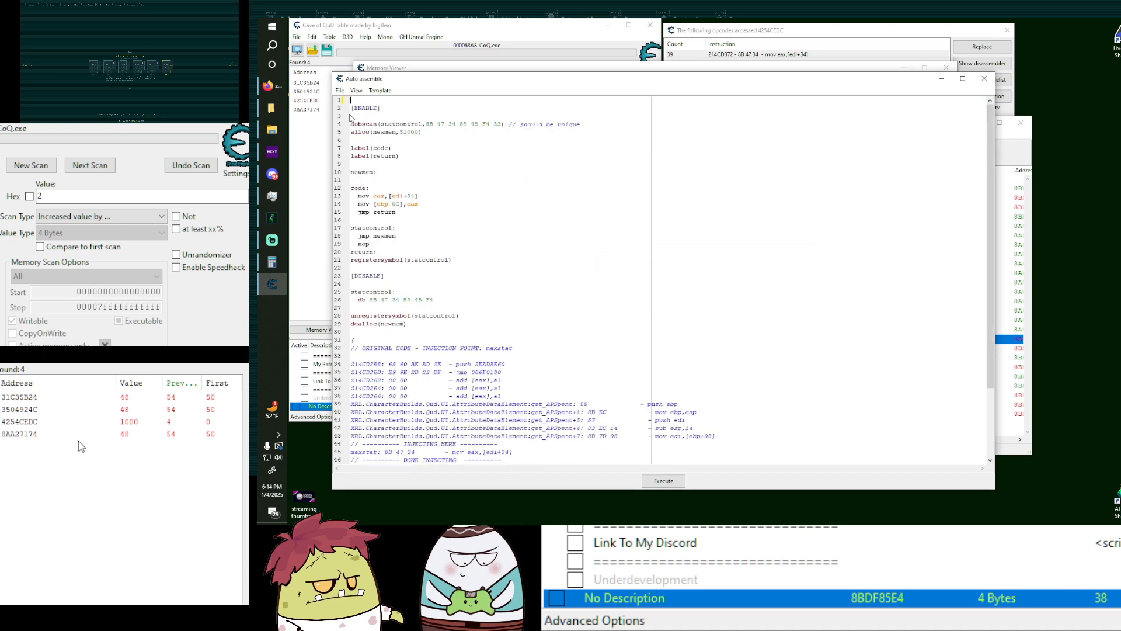
pyautogui.press('Delete')
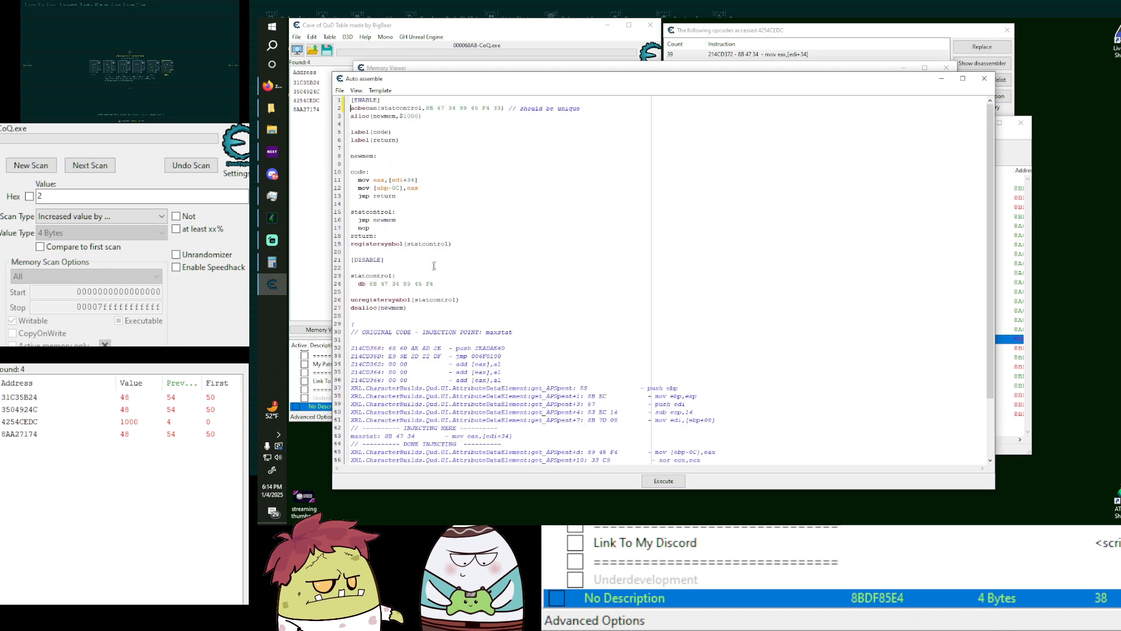
pyautogui.click(416, 115)
pyautogui.press('BackSpace')
# Place the cursor on the empty line under newmem and close the memory viewer.
pyautogui.moveTo(426, 186); pyautogui.dragTo(337, 183)
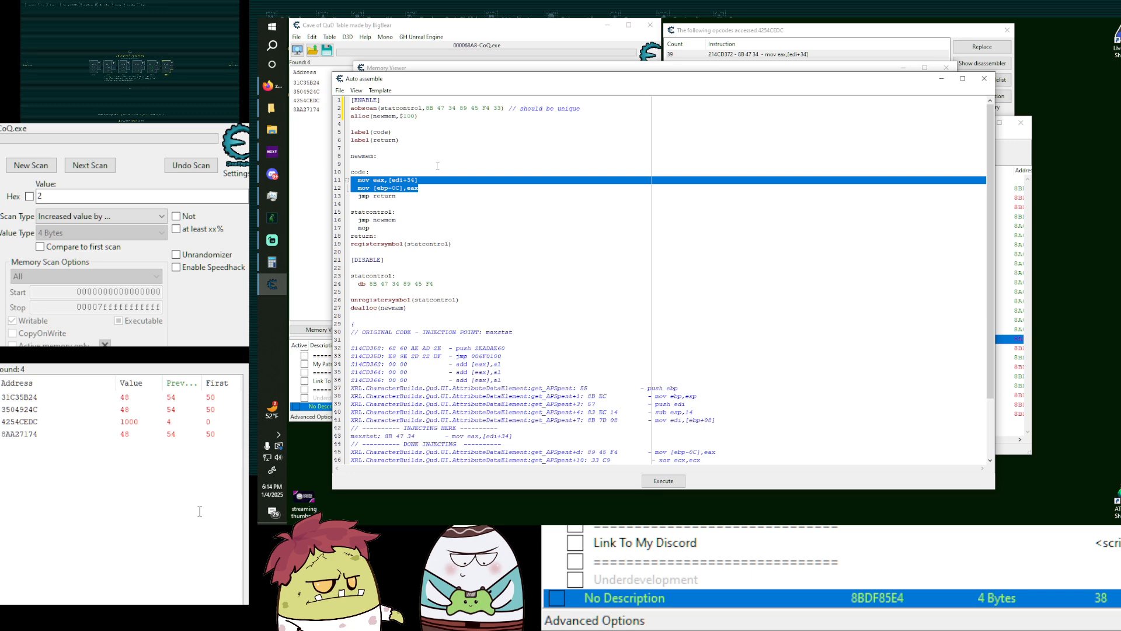
pyautogui.click(529, 69)
pyautogui.moveTo(645, 72); pyautogui.dragTo(707, 63)
pyautogui.click(387, 80)
pyautogui.click(385, 170)
pyautogui.click(387, 164)
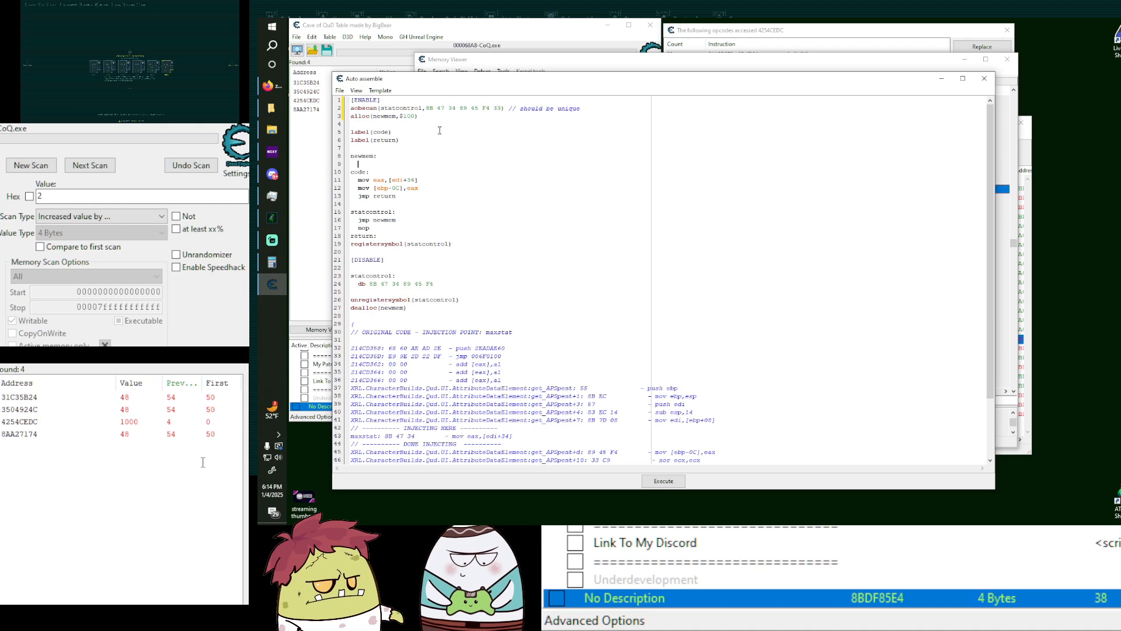
pyautogui.moveTo(548, 63); pyautogui.dragTo(628, 55)
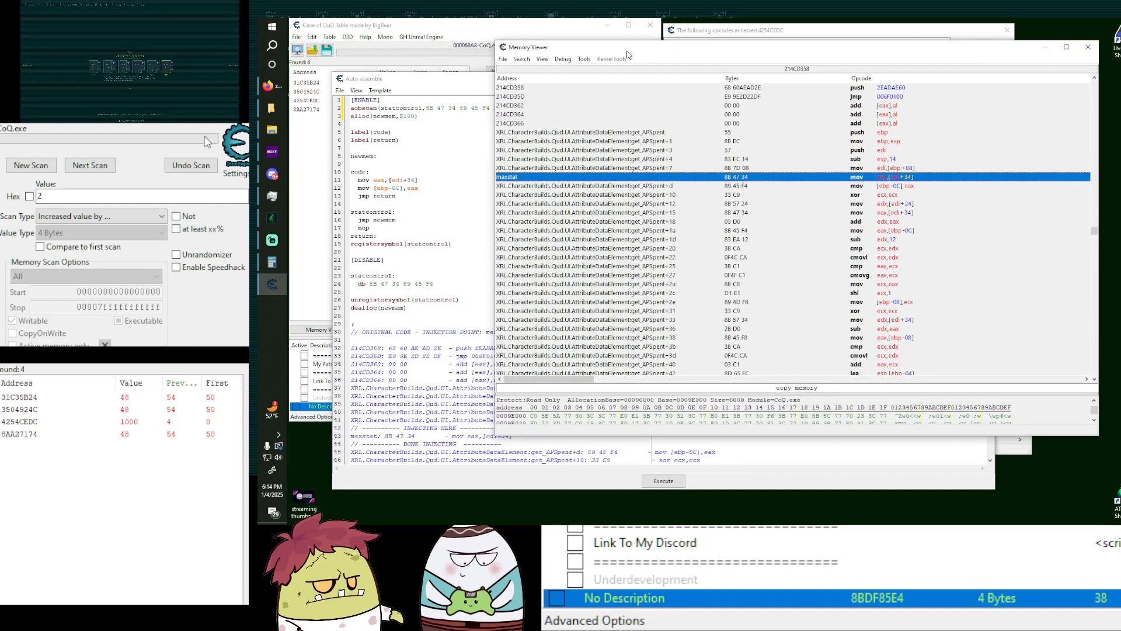
pyautogui.click(1089, 47)
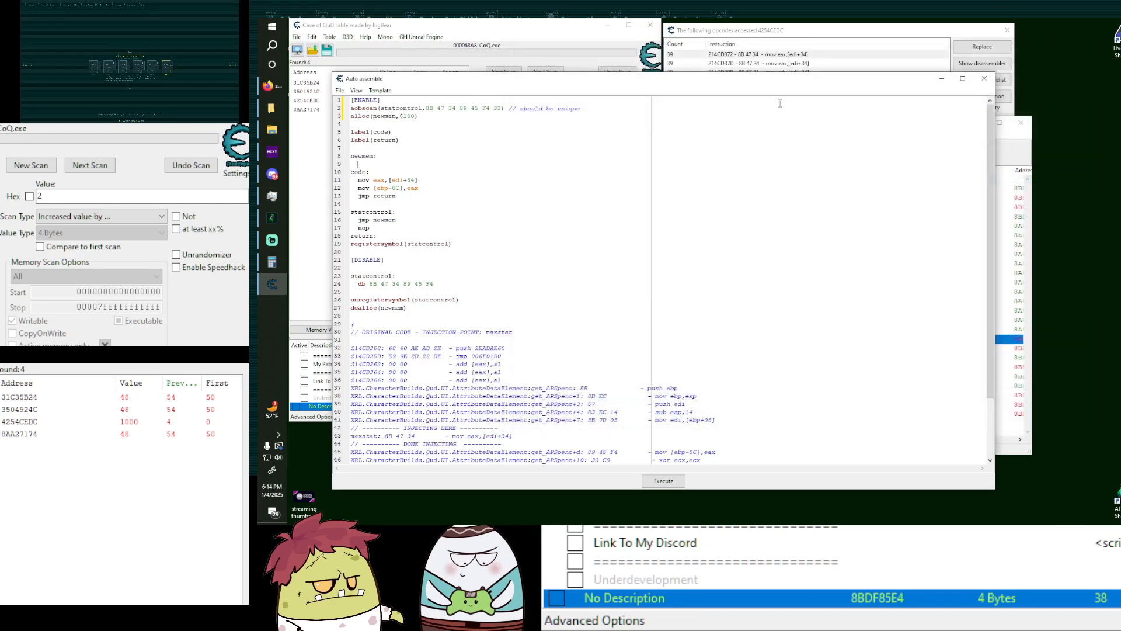
# Bring up the AttributeDataElement structure and delete all its address columns except the first one.
pyautogui.click(1004, 158)
pyautogui.moveTo(830, 130); pyautogui.dragTo(882, 63)
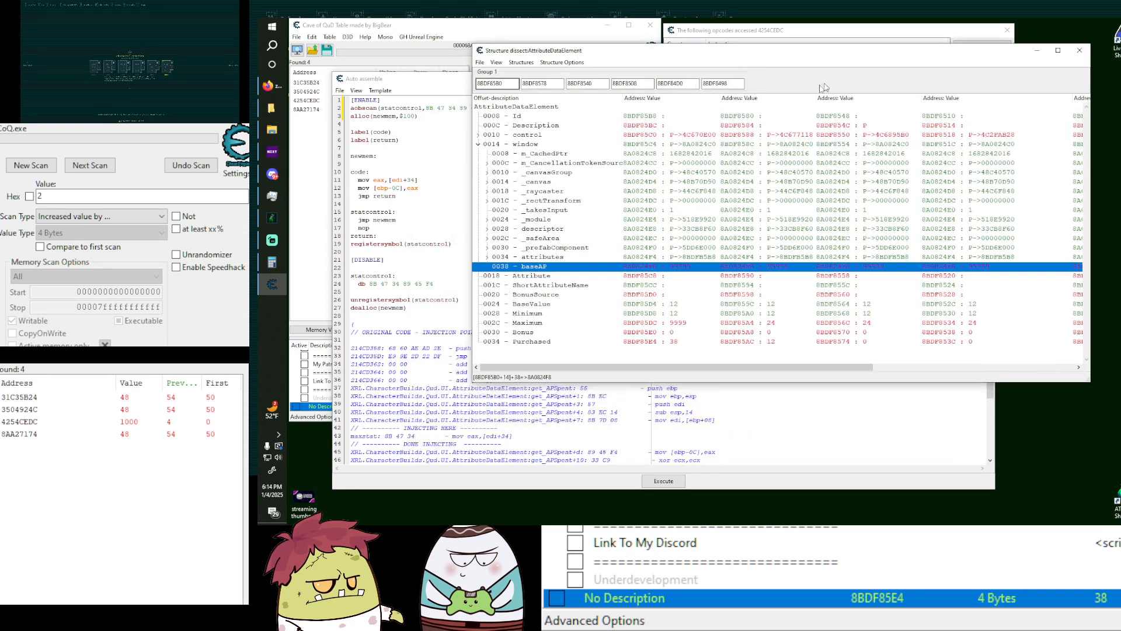
pyautogui.click(543, 83)
pyautogui.rightClick(543, 83)
pyautogui.click(576, 122)
pyautogui.rightClick(543, 83)
pyautogui.click(575, 122)
pyautogui.rightClick(544, 84)
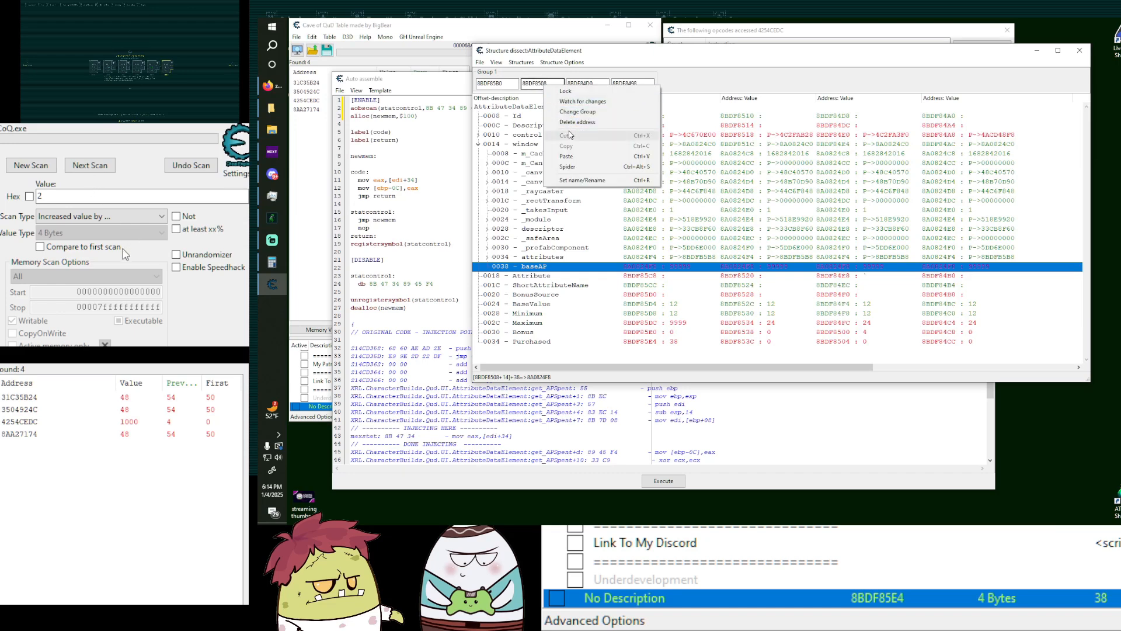
pyautogui.click(576, 122)
pyautogui.rightClick(544, 84)
pyautogui.click(575, 122)
pyautogui.rightClick(543, 83)
pyautogui.click(576, 122)
# Shrink the structure and script windows to fit side by side, and mark Maximum together with baseAP in the structure.
pyautogui.moveTo(1086, 376); pyautogui.dragTo(812, 388)
pyautogui.moveTo(690, 52); pyautogui.dragTo(999, 46)
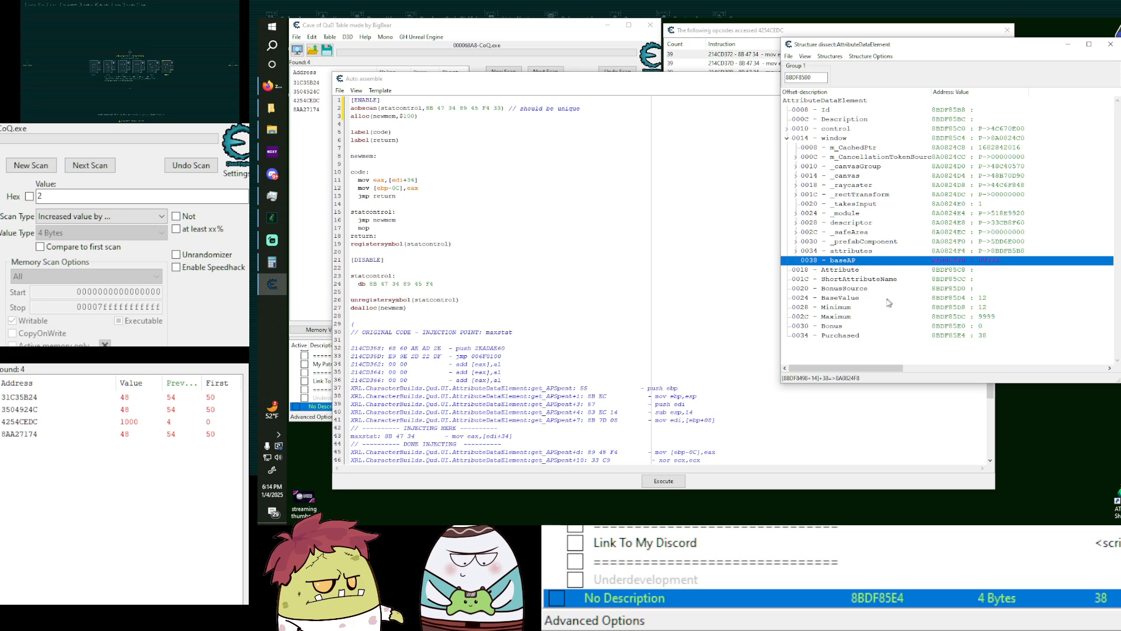
pyautogui.keyDown('ctrl'); pyautogui.click(863, 317); pyautogui.keyUp('ctrl')
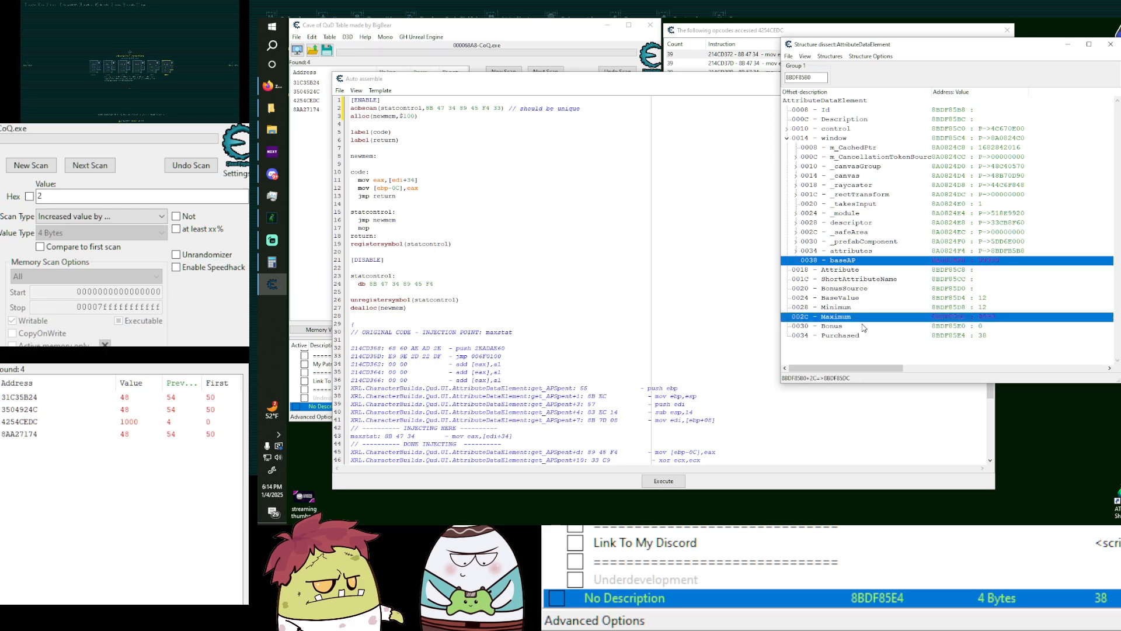
pyautogui.moveTo(994, 490); pyautogui.dragTo(772, 394)
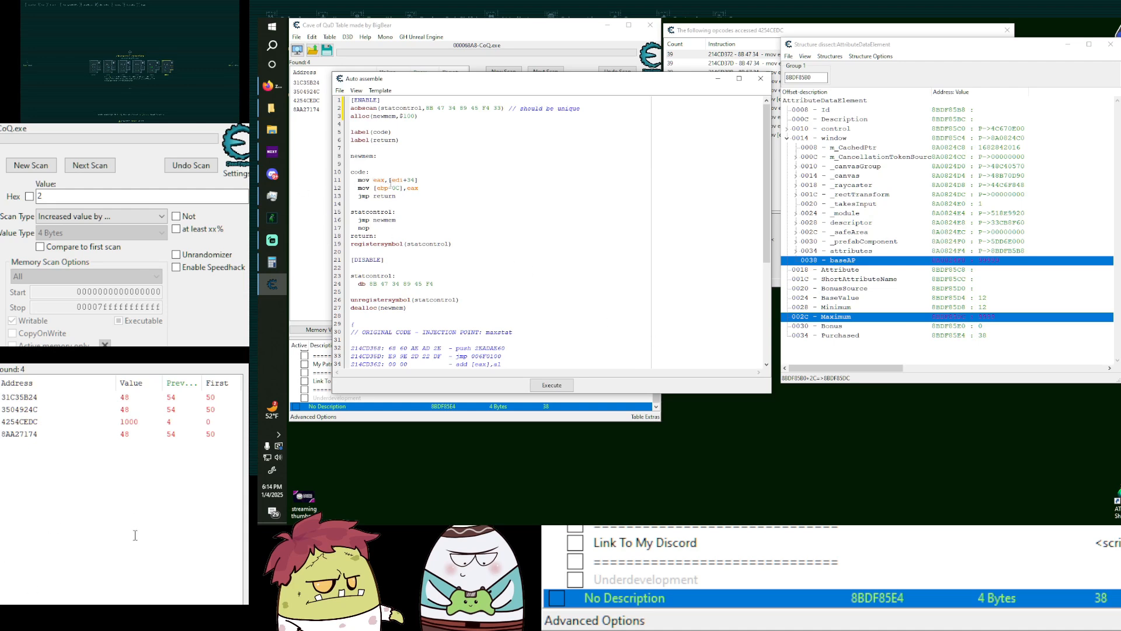
# Find out which addresses the maxstat instruction accesses and show the register states for the first accessed address.
pyautogui.doubleClick(400, 180)
pyautogui.click(316, 330)
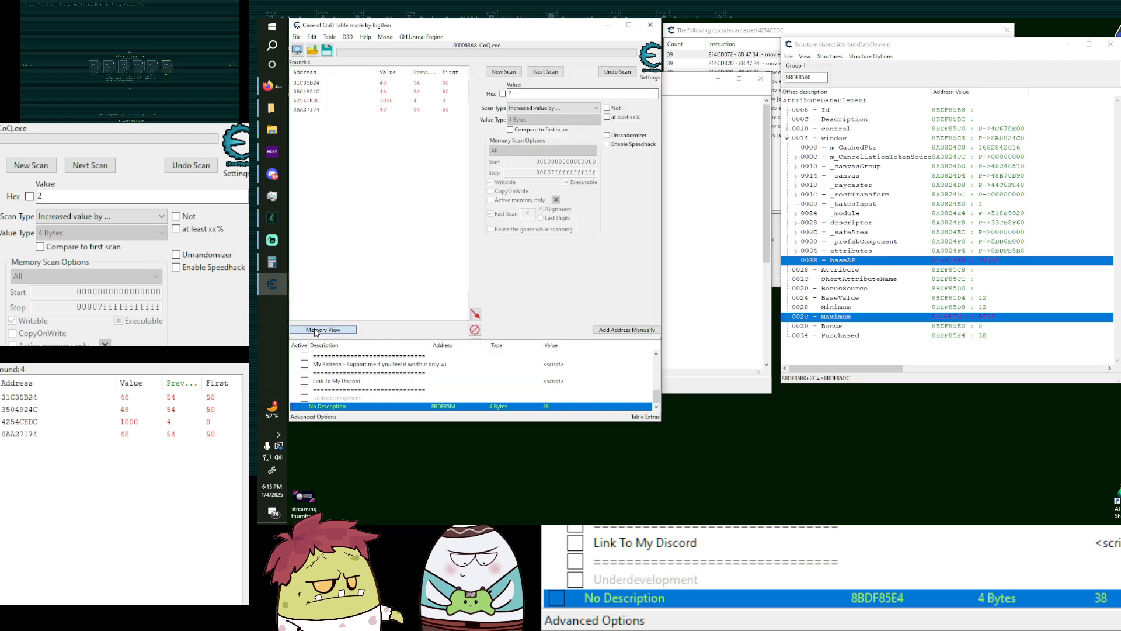
pyautogui.rightClick(882, 177)
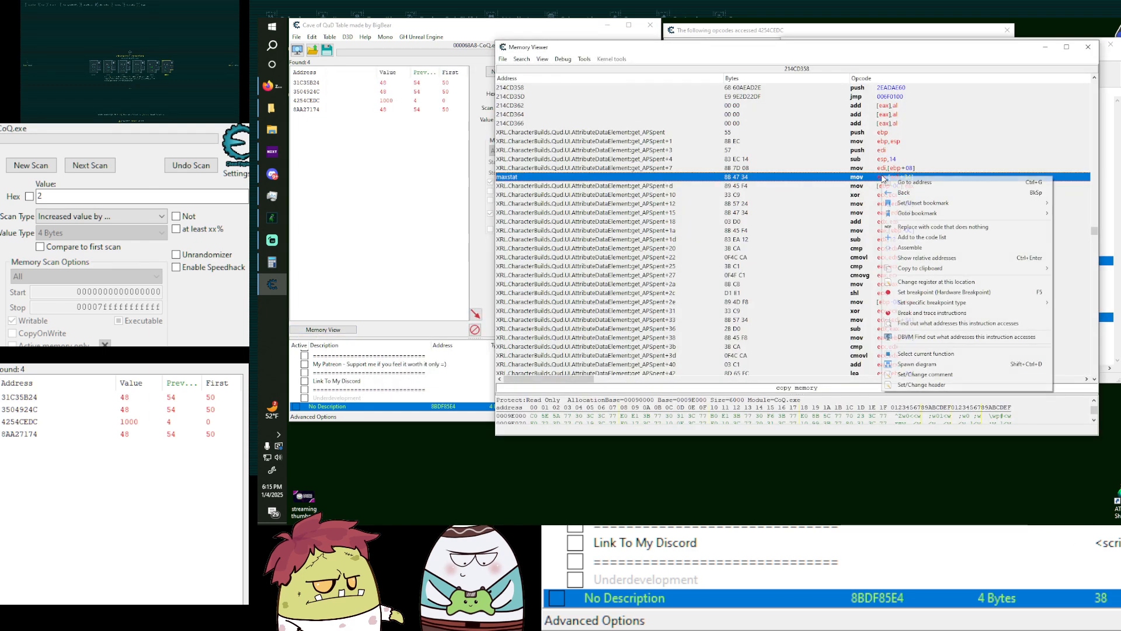
pyautogui.click(930, 324)
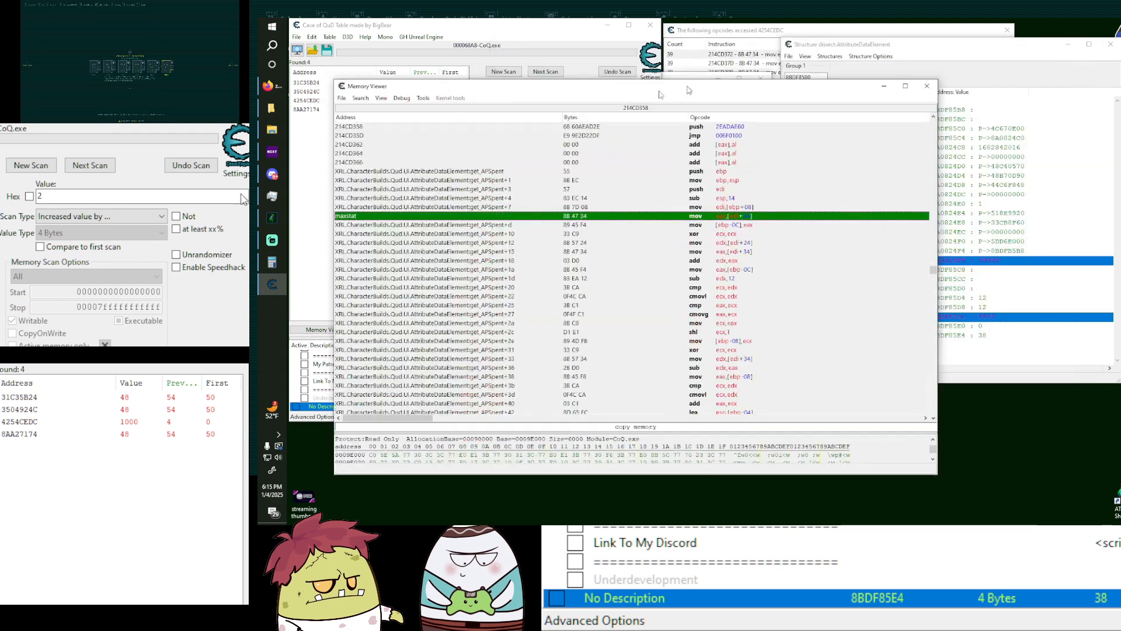
pyautogui.click(1088, 46)
pyautogui.click(168, 67)
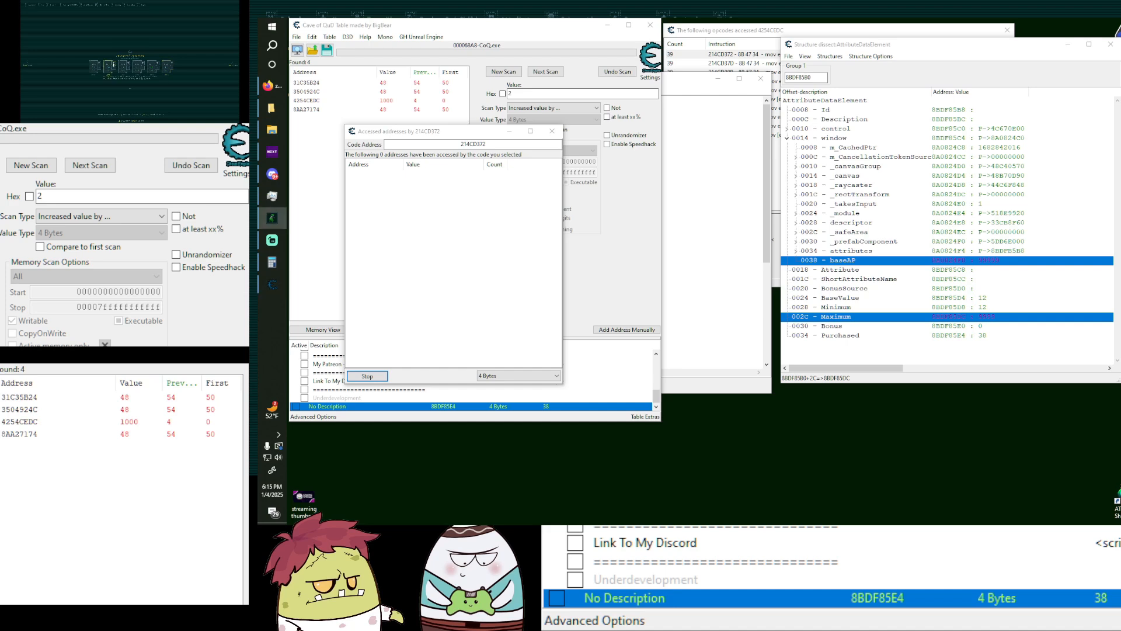
pyautogui.rightClick(415, 175)
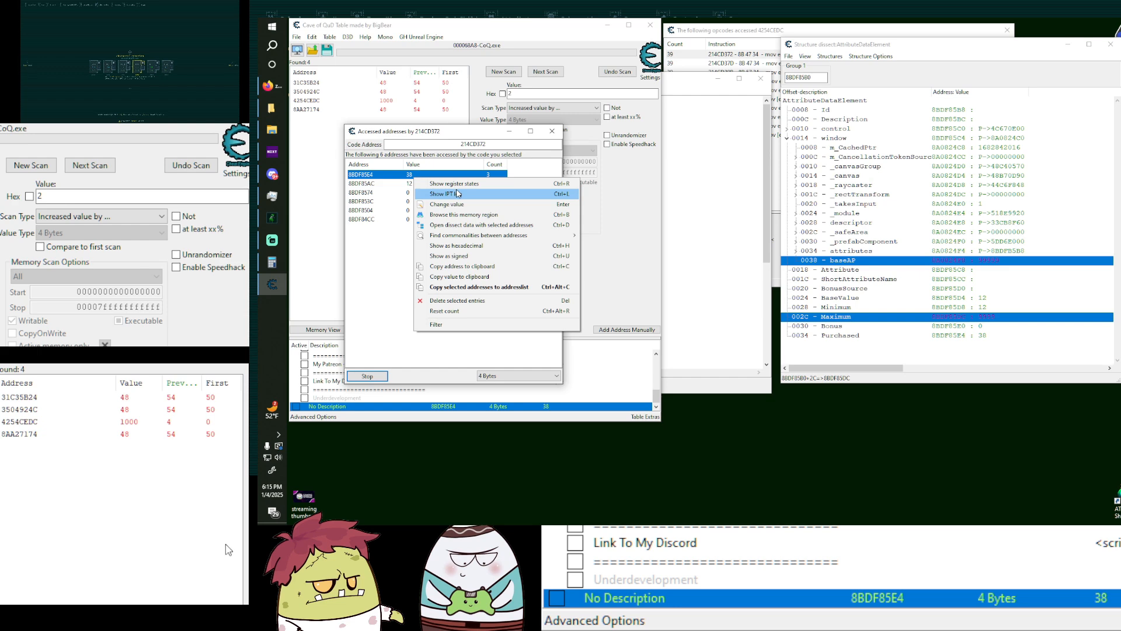
pyautogui.click(456, 185)
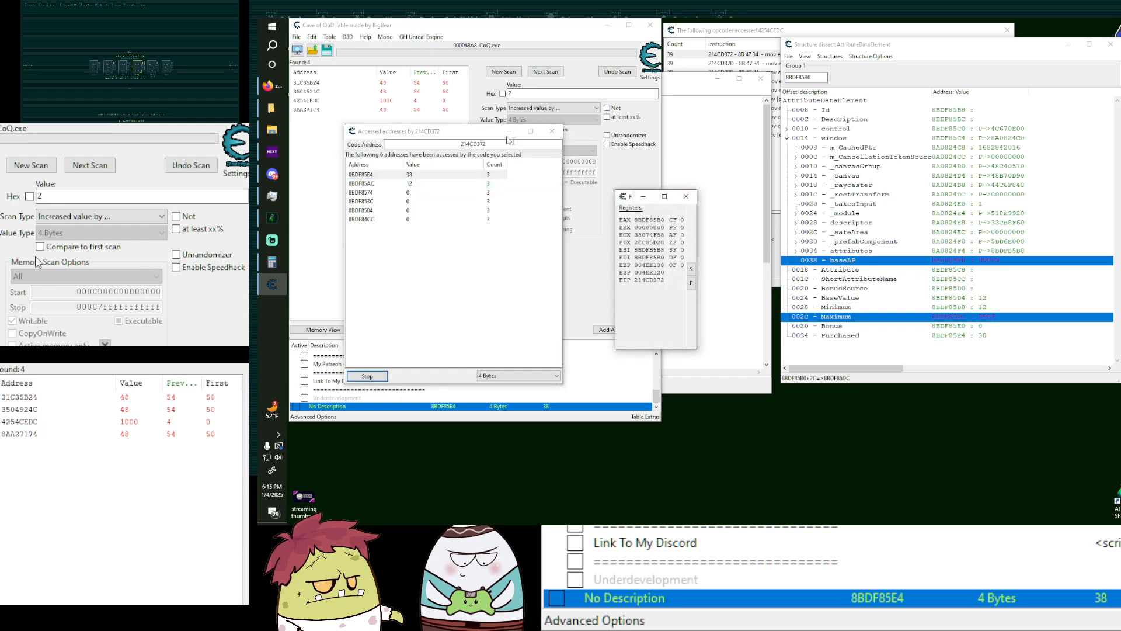
pyautogui.click(552, 131)
pyautogui.moveTo(617, 221); pyautogui.dragTo(684, 222)
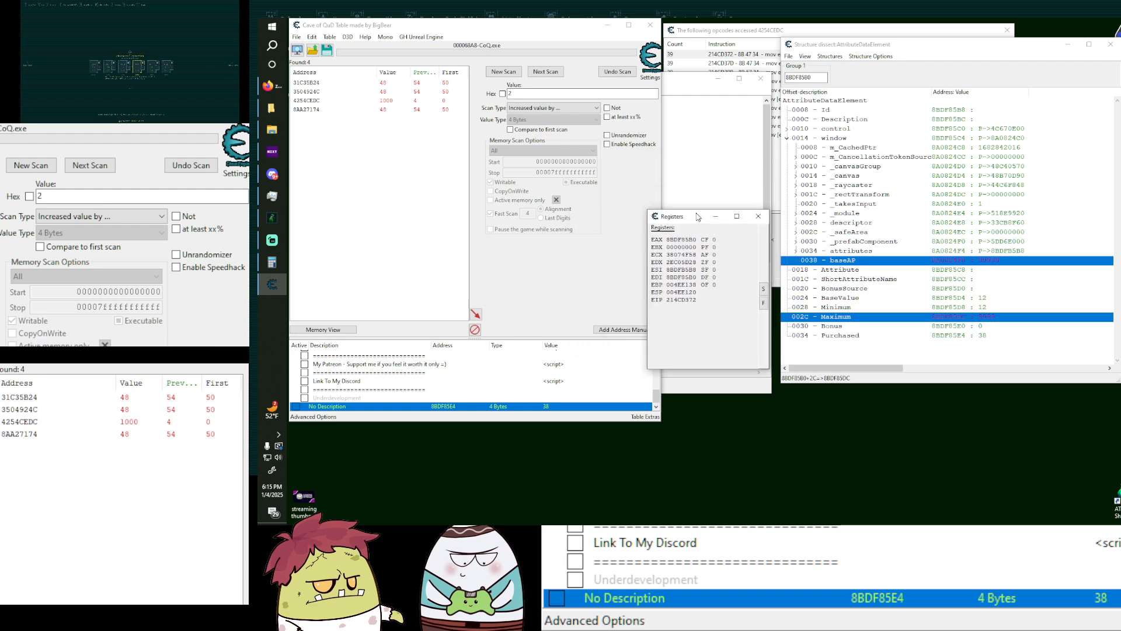
# Reopen the register states for the first accessed address beside the script and compare EDI with the structure's base address.
pyautogui.moveTo(815, 77); pyautogui.dragTo(791, 78)
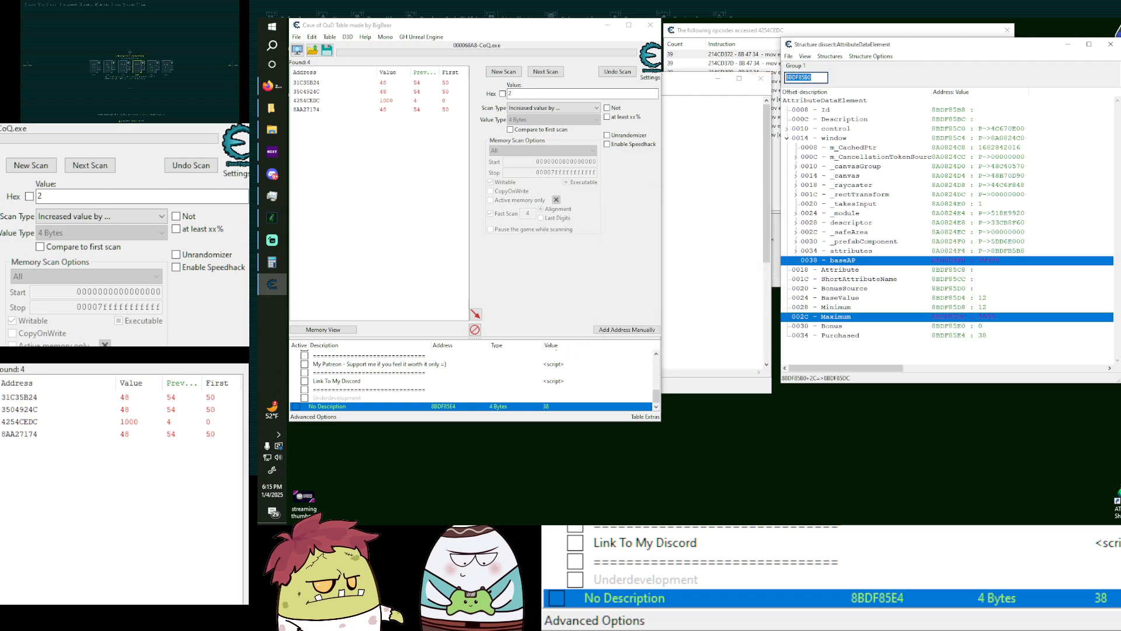
pyautogui.click(272, 240)
pyautogui.moveTo(678, 78); pyautogui.dragTo(671, 48)
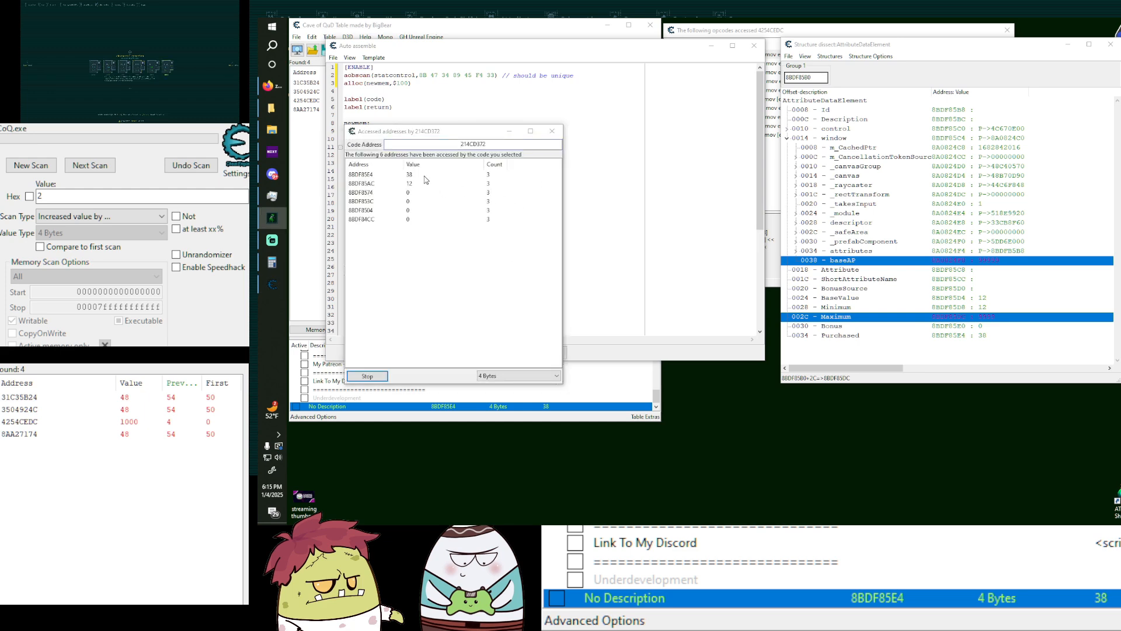
pyautogui.click(425, 176)
pyautogui.hotkey('ctrl', 'r')
pyautogui.moveTo(453, 133); pyautogui.dragTo(117, 114)
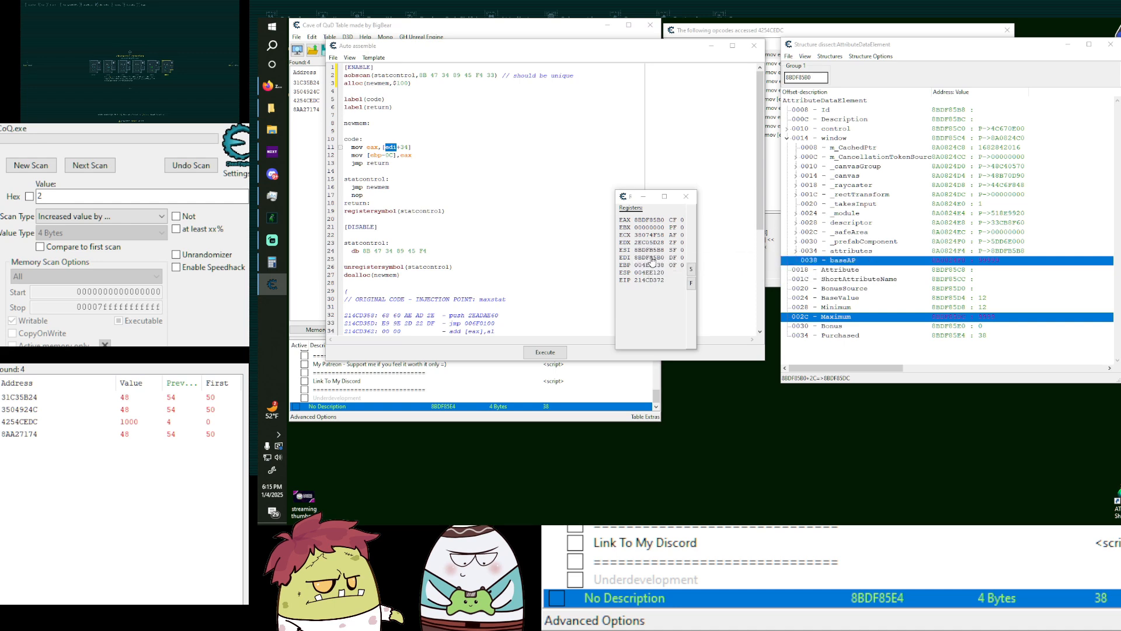
pyautogui.click(789, 78)
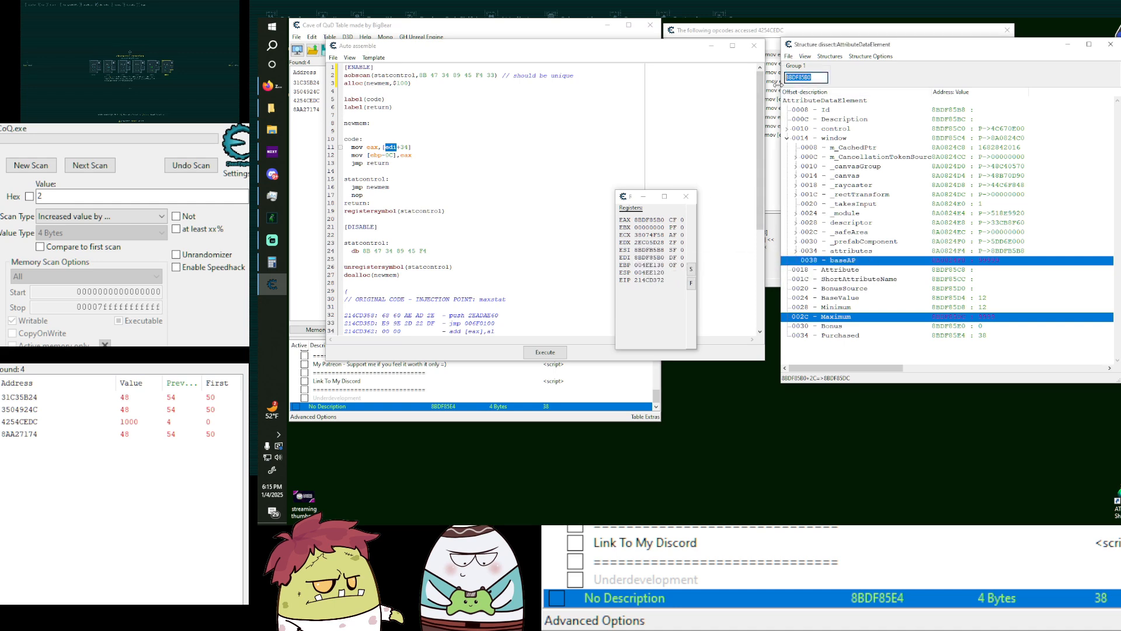
pyautogui.click(818, 77)
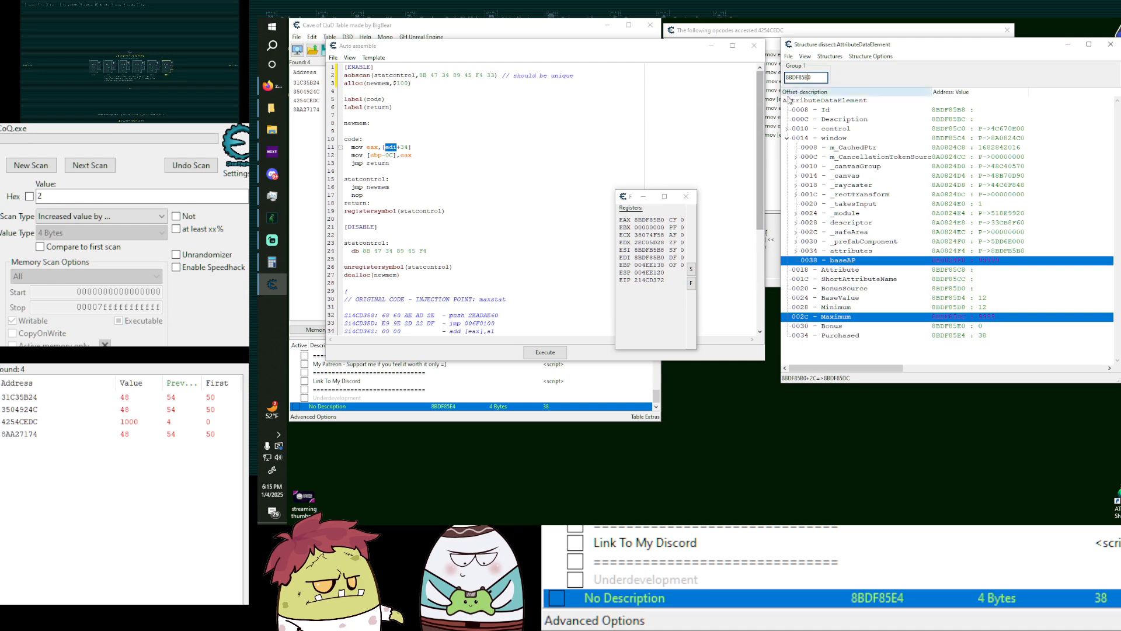
pyautogui.click(686, 196)
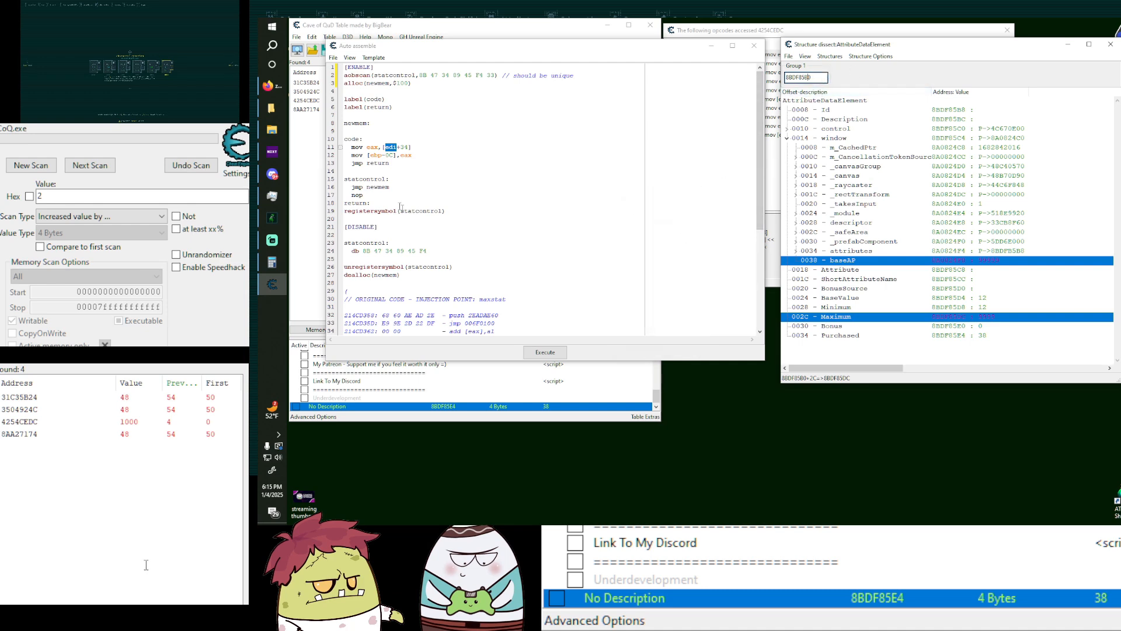
# Add push ebx and pop ebx on consecutive lines under newmem in the script.
pyautogui.click(370, 132)
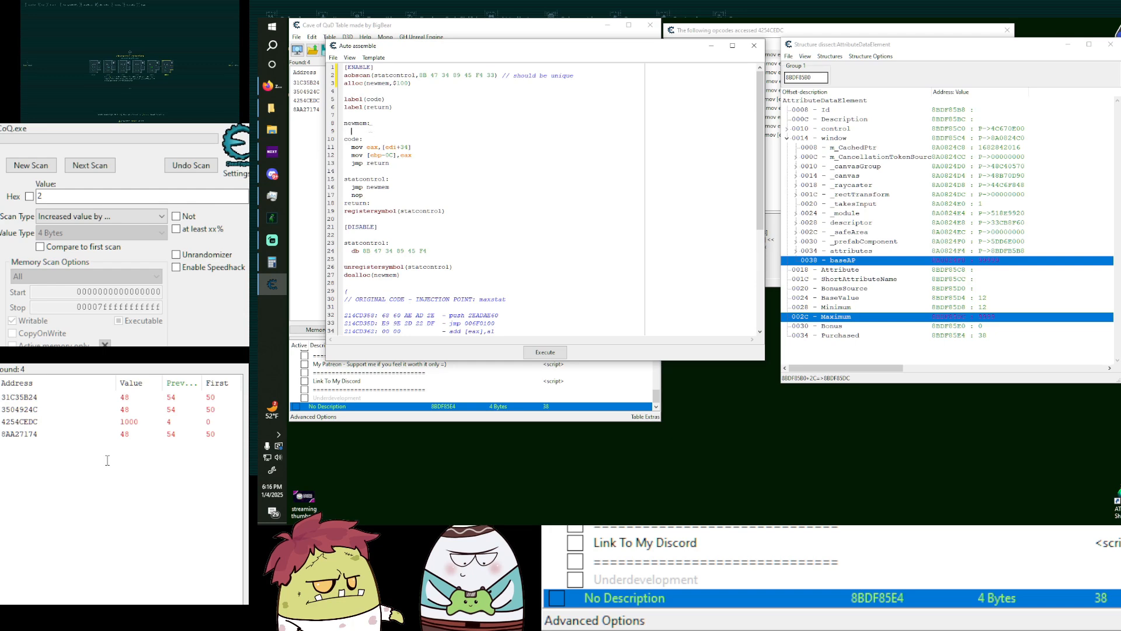
pyautogui.write('push ebx')
pyautogui.press('Return')
pyautogui.write('pop ebx')
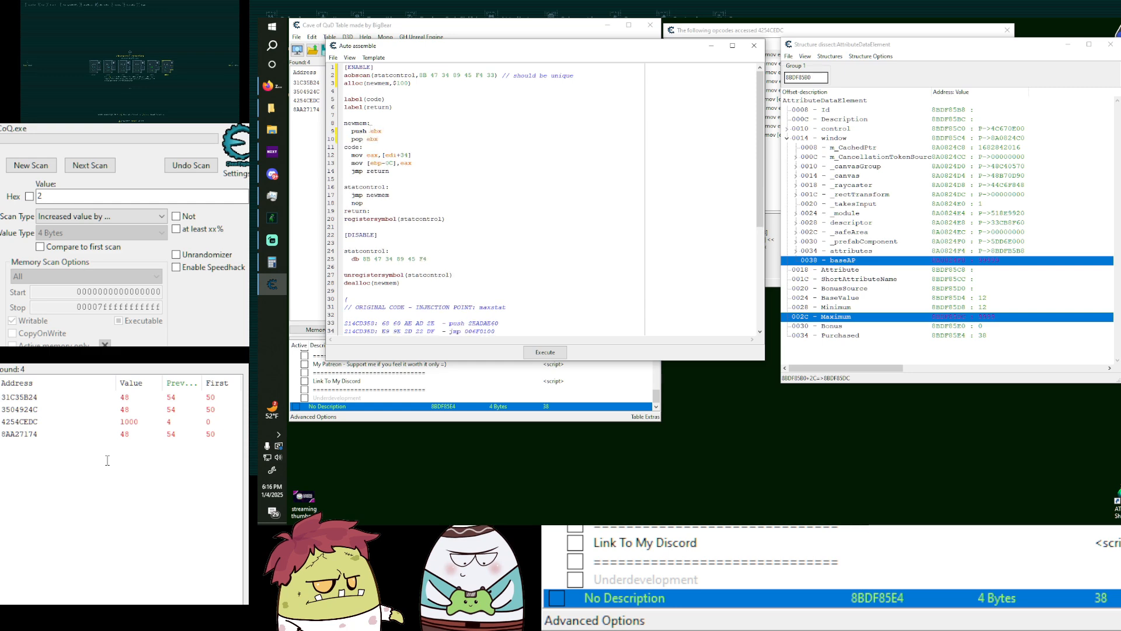
# Insert mov ebx,[edi+14] between push ebx and pop ebx, using the offset of the structure's window member.
pyautogui.press('Up')
pyautogui.moveTo(418, 154); pyautogui.dragTo(382, 154)
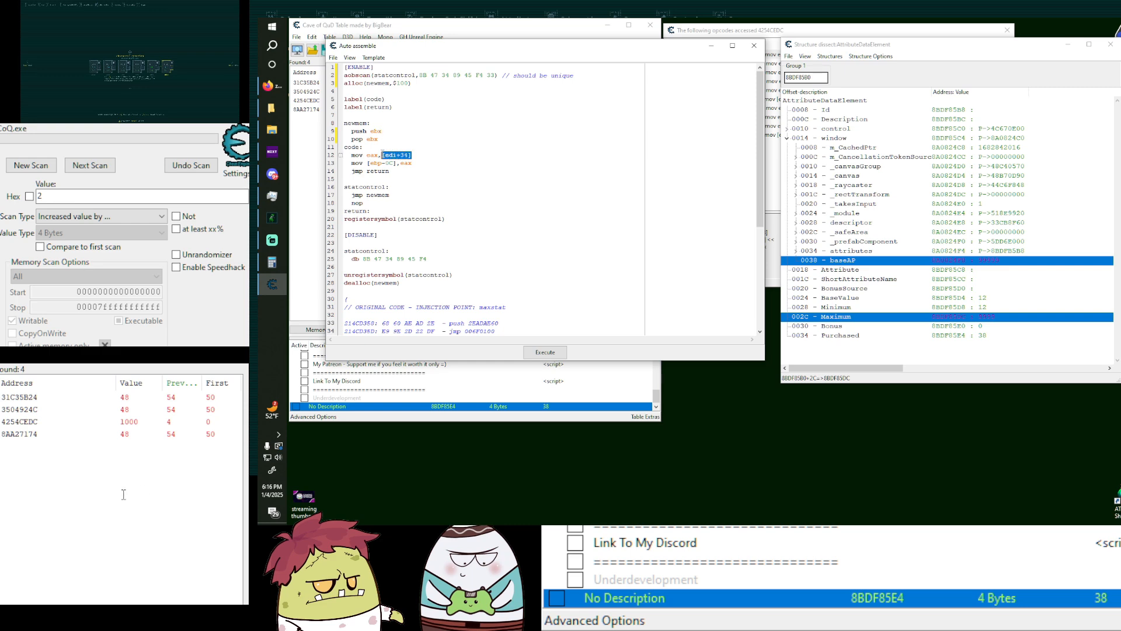
pyautogui.click(394, 155)
pyautogui.press('Return')
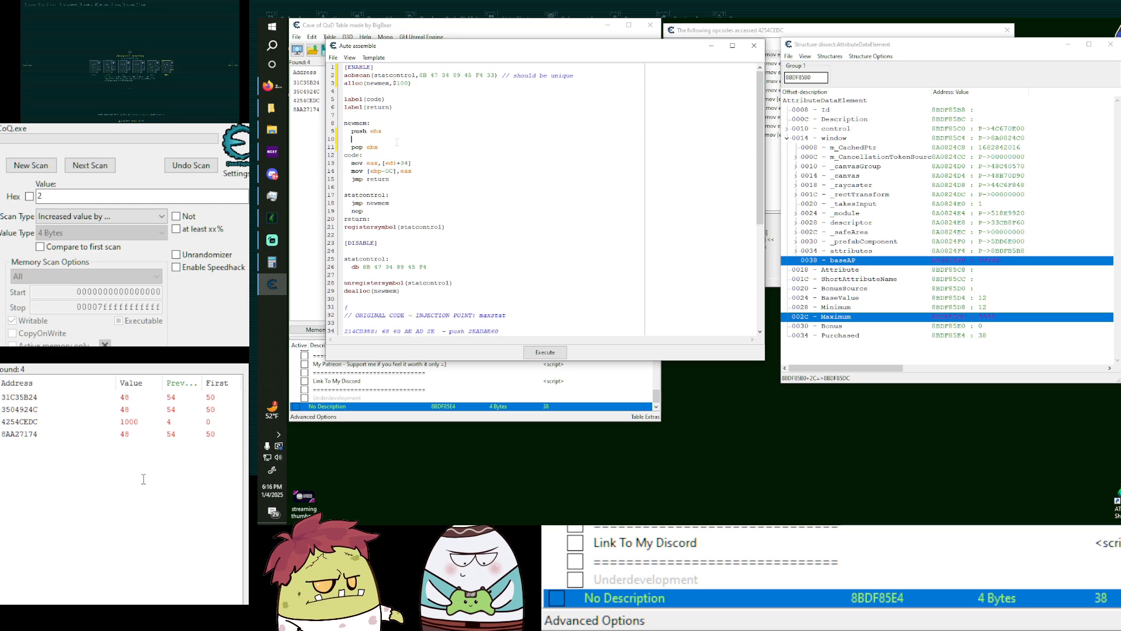
pyautogui.write('mov ebx,[ed')
pyautogui.press('BackSpace')
pyautogui.press('BackSpace')
pyautogui.press('BackSpace')
pyautogui.press('BackSpace')
pyautogui.write(',[edo')
pyautogui.press('BackSpace')
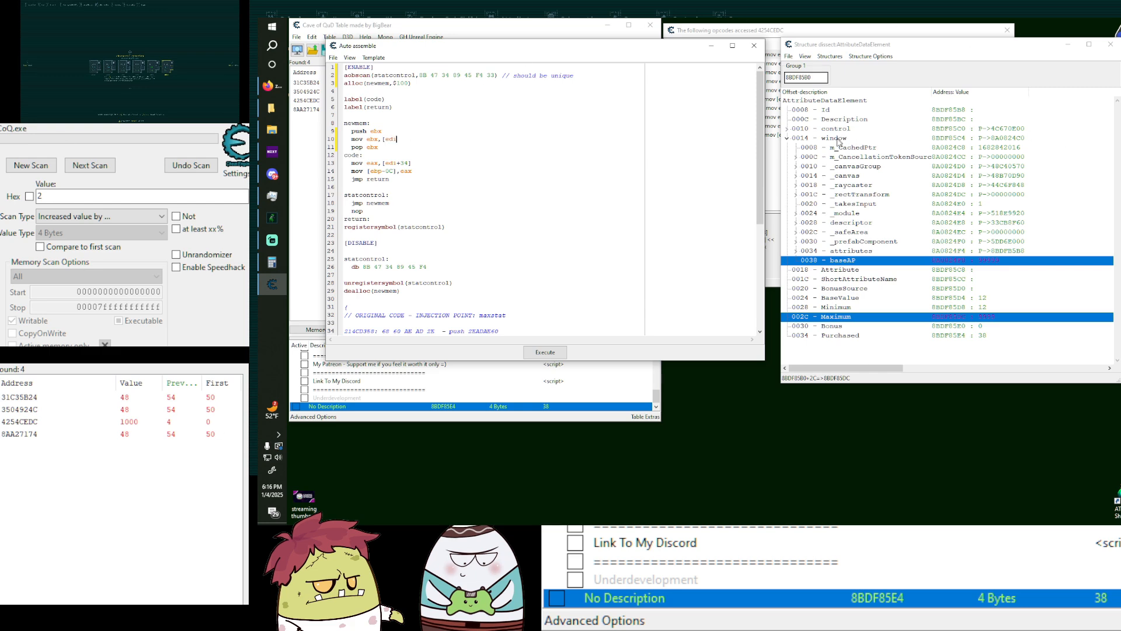
pyautogui.click(835, 140)
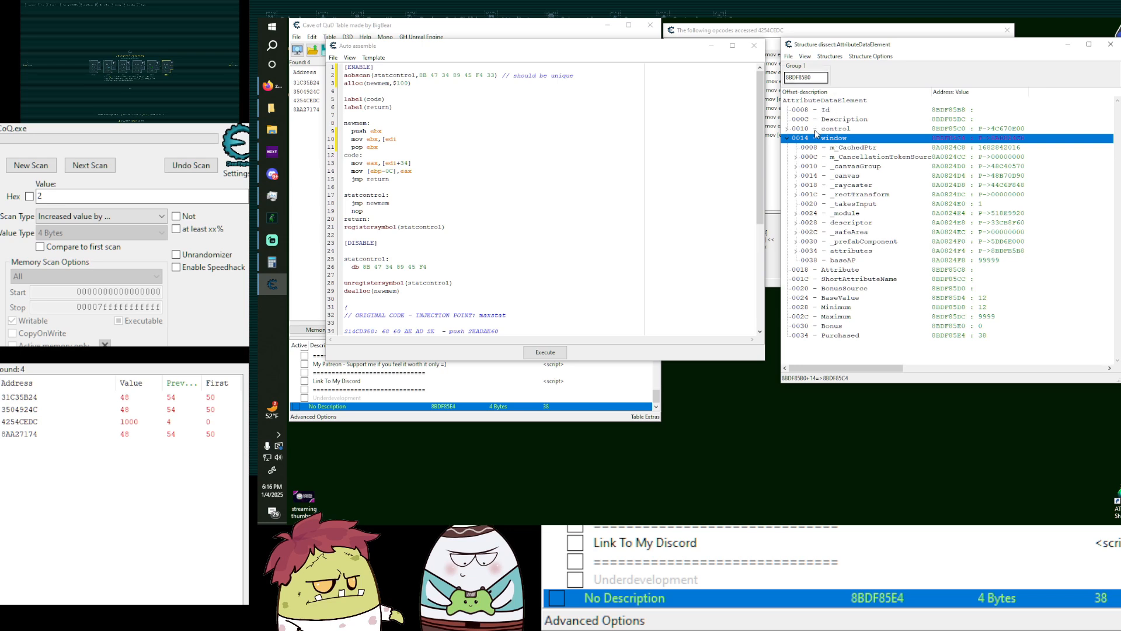
pyautogui.click(851, 265)
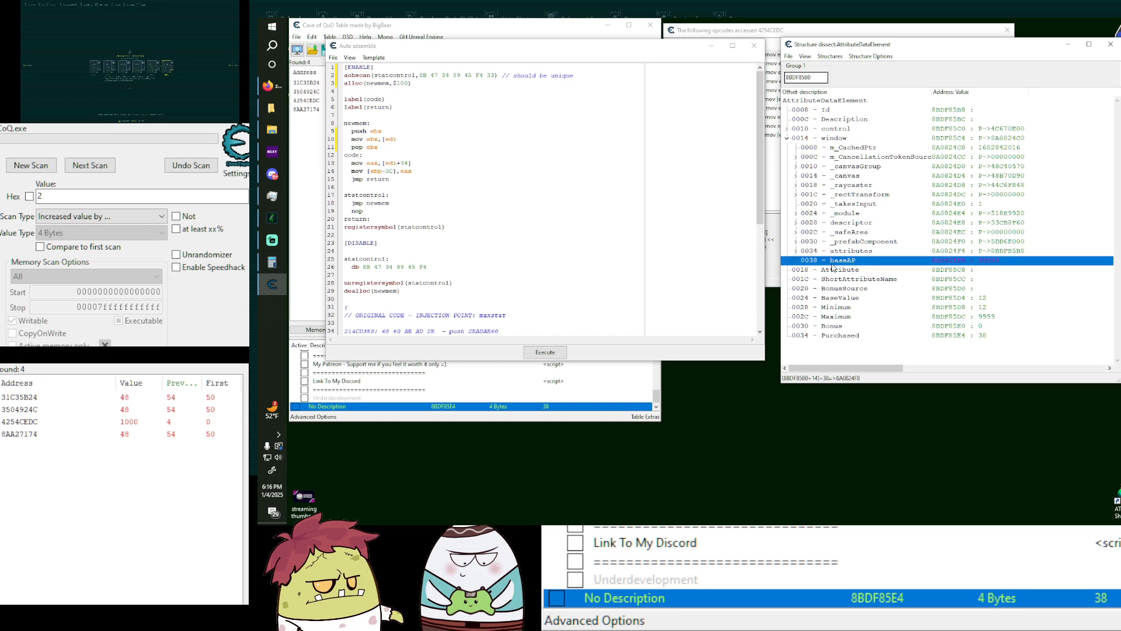
pyautogui.click(405, 139)
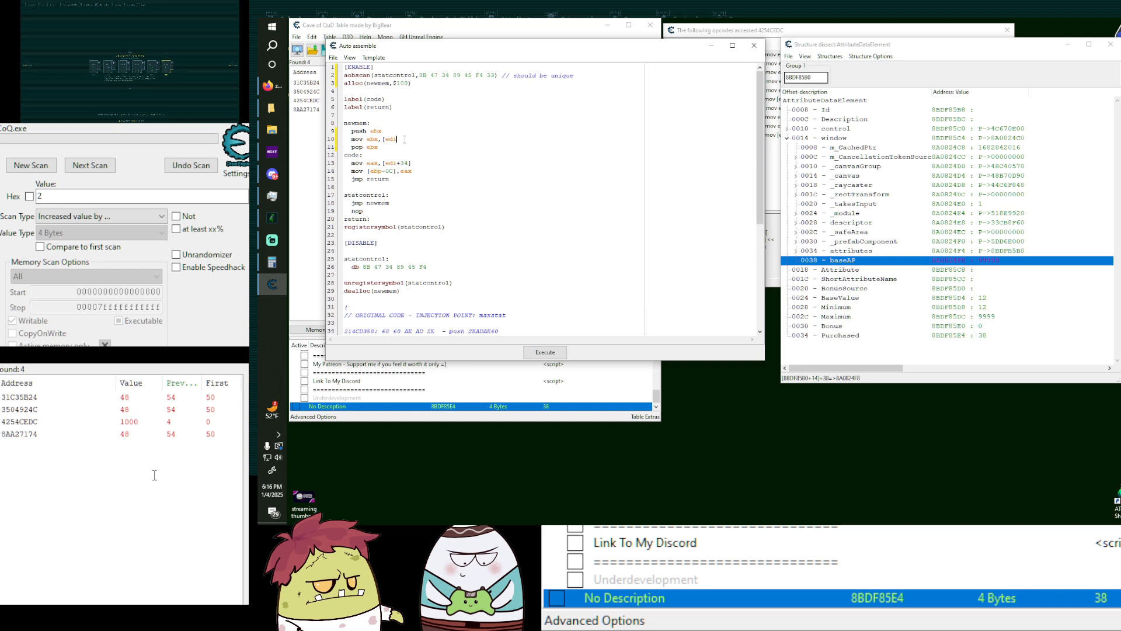
pyautogui.write('+14]')
# Insert mov [ebx+38],#999999 below mov ebx,[edi+14], using baseAP's offset within the window member.
pyautogui.click(825, 139)
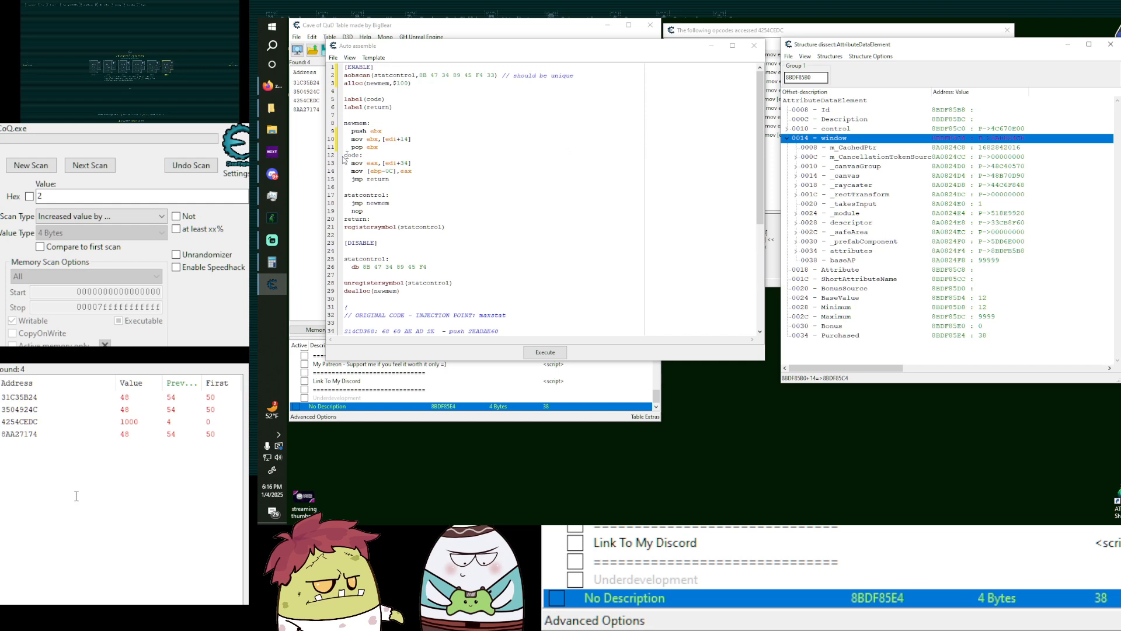
pyautogui.click(468, 141)
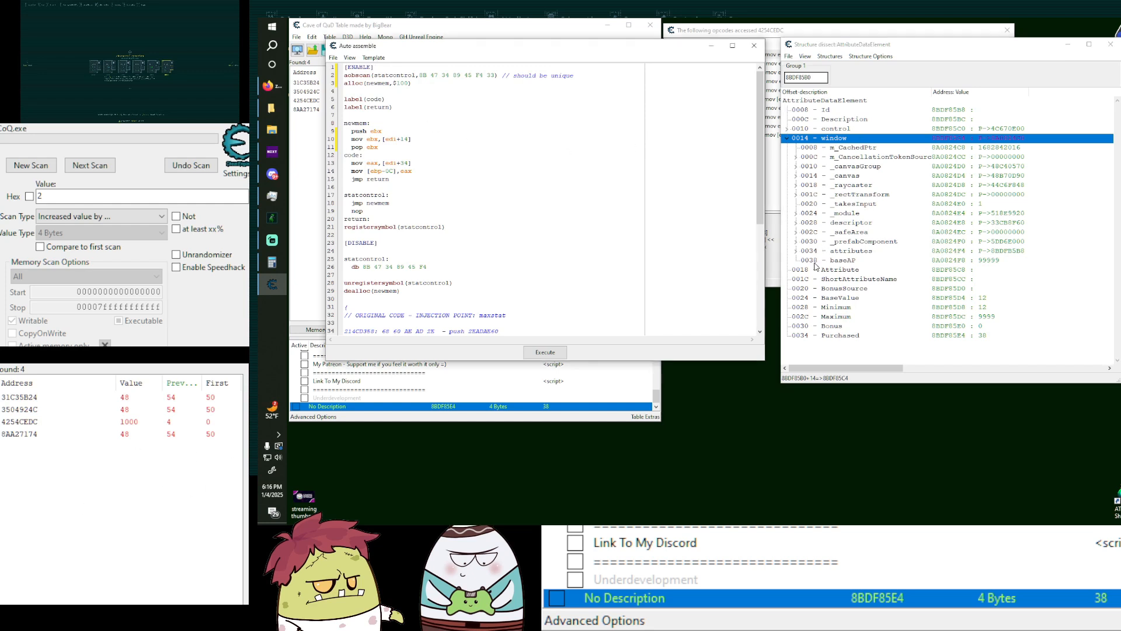
pyautogui.click(848, 263)
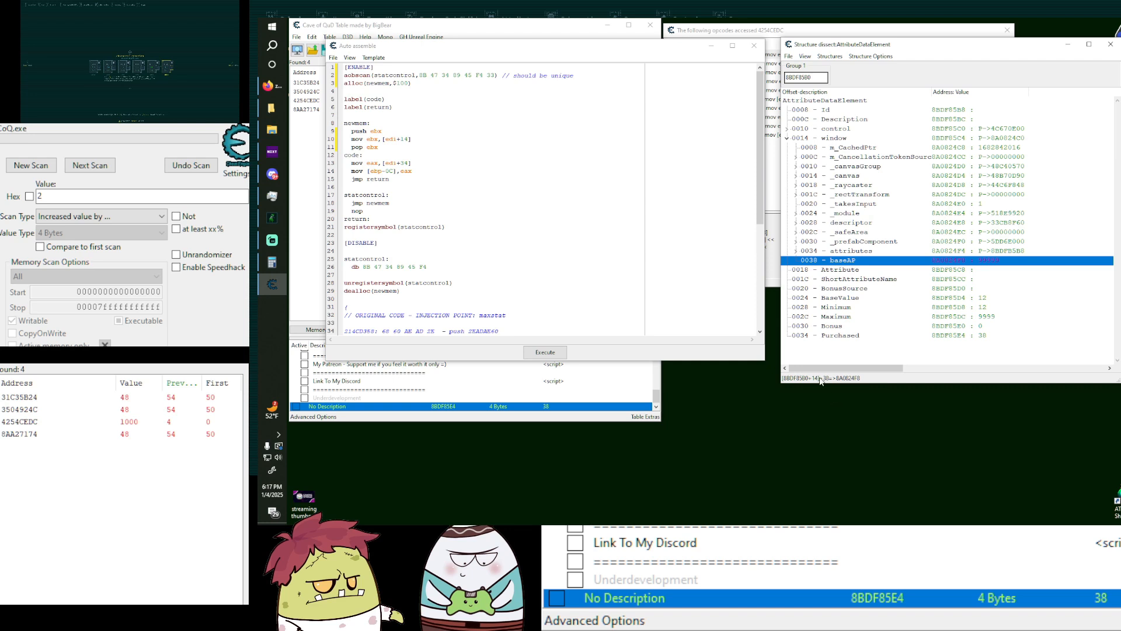
pyautogui.click(440, 139)
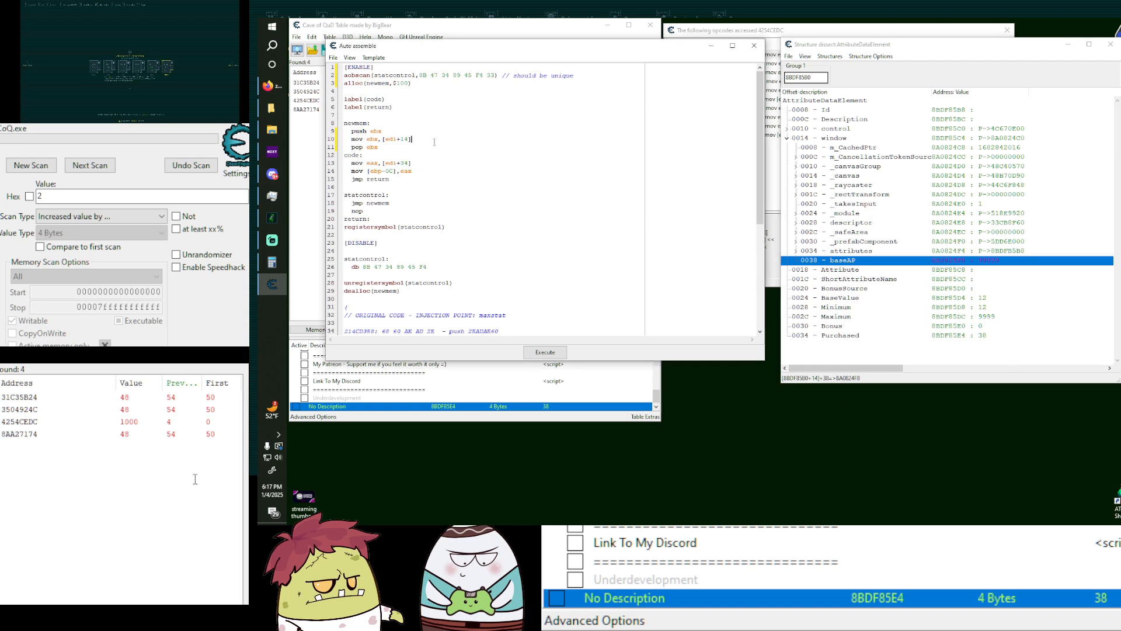
pyautogui.press('Return')
pyautogui.write('mov [')
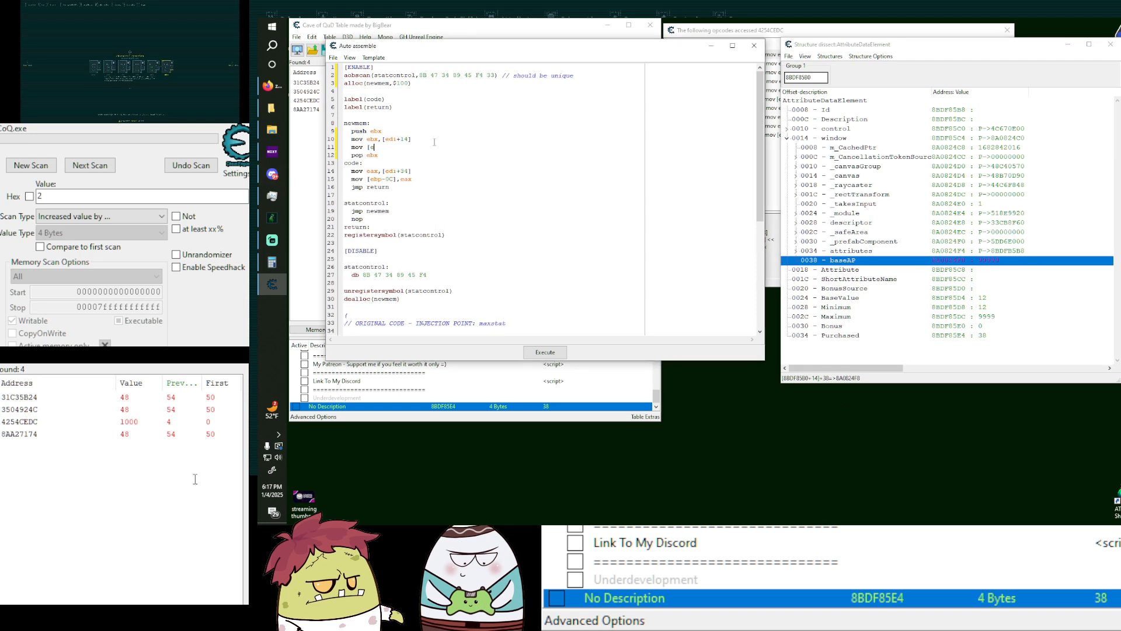
pyautogui.write('ebx+38')
pyautogui.write('],#999999')
# Add mov [edi+2C],#99999 below pop ebx for the Maximum member and raise the [ebx+38] value to #9999999.
pyautogui.click(841, 319)
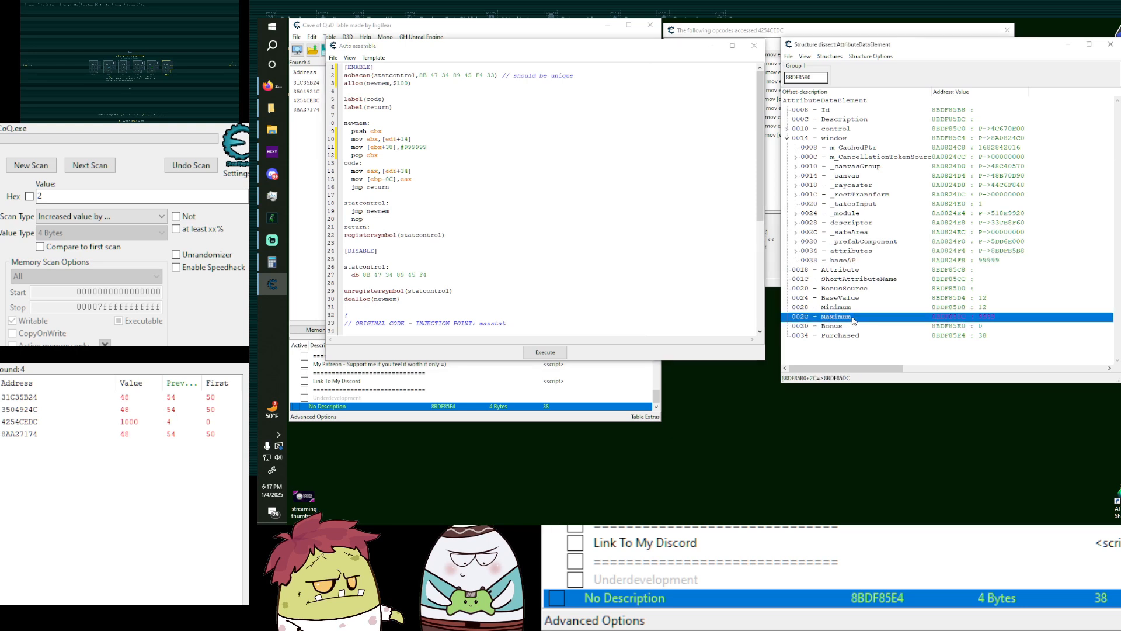
pyautogui.click(386, 156)
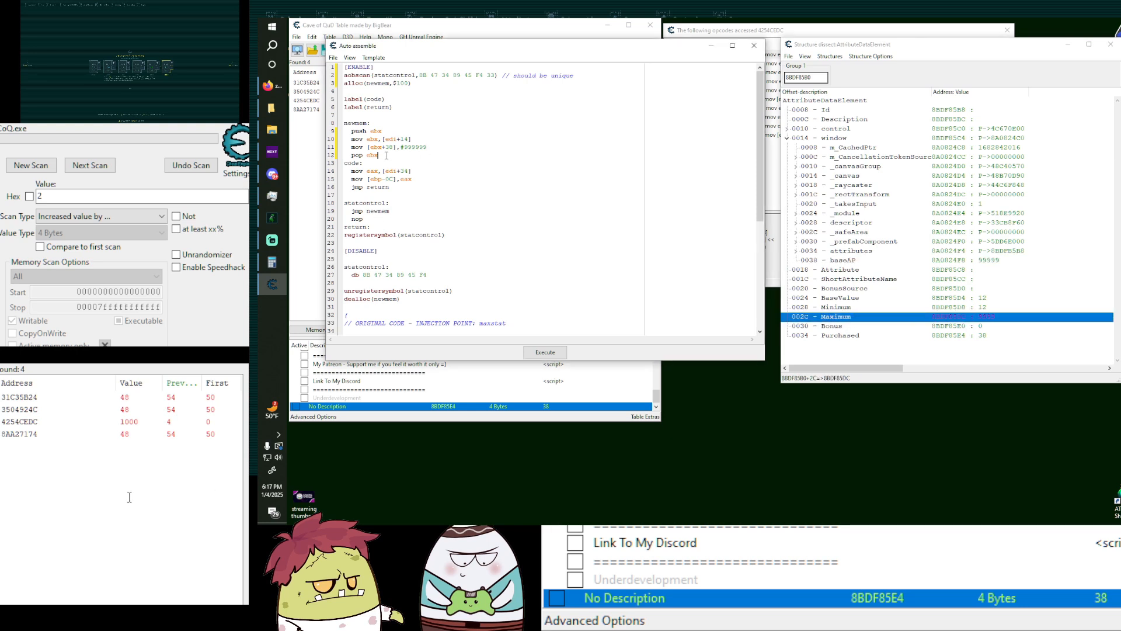
pyautogui.press('Return')
pyautogui.write('mov [edi+')
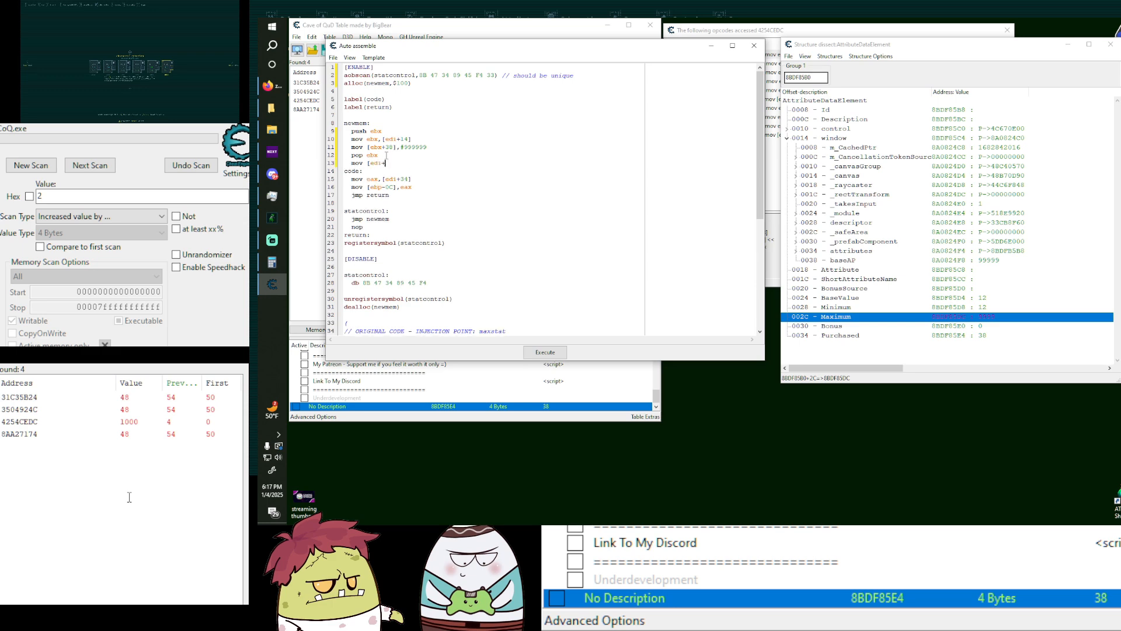
pyautogui.click(788, 139)
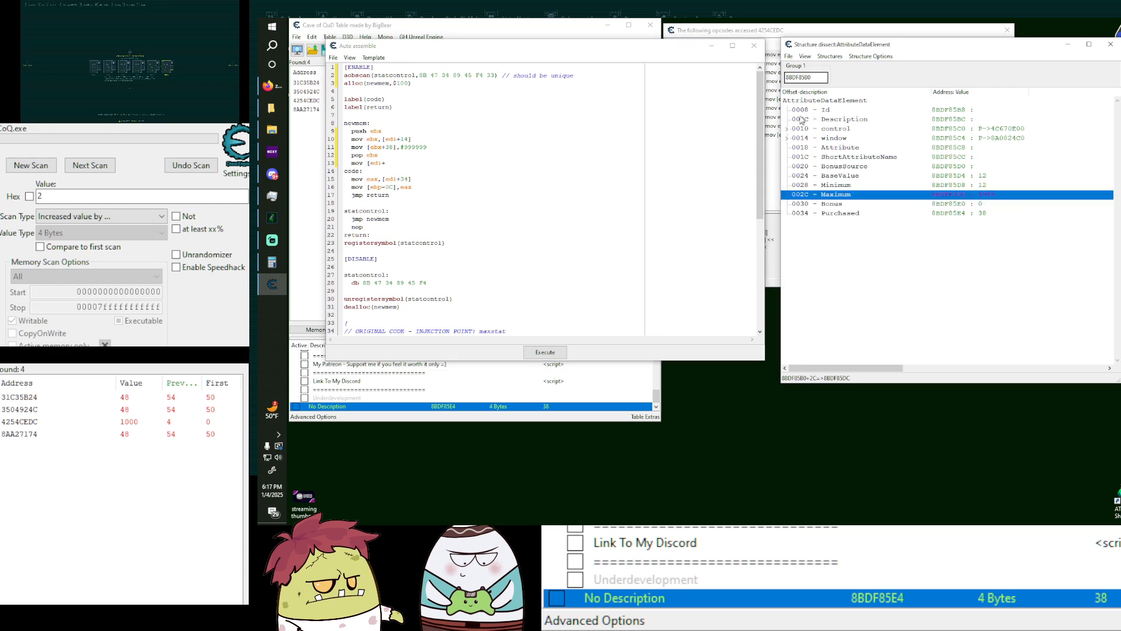
pyautogui.doubleClick(808, 77)
pyautogui.click(452, 165)
pyautogui.write('2C],')
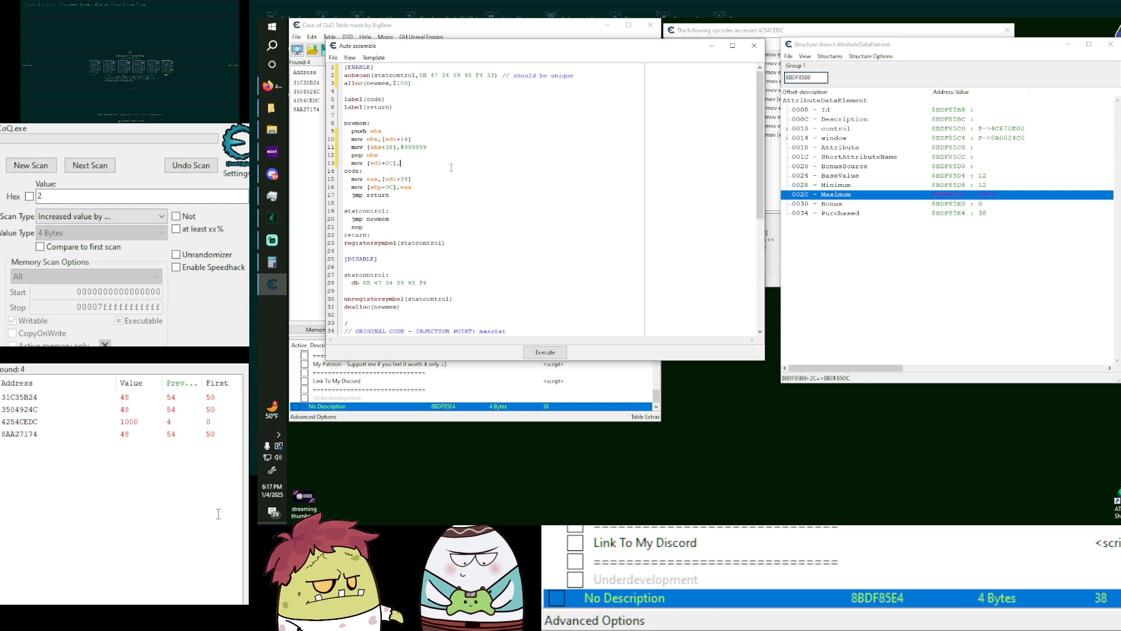
pyautogui.write('#9999')
# Assign the script to the current cheat table, close the editor and reopen the new entry to check its code.
pyautogui.click(333, 57)
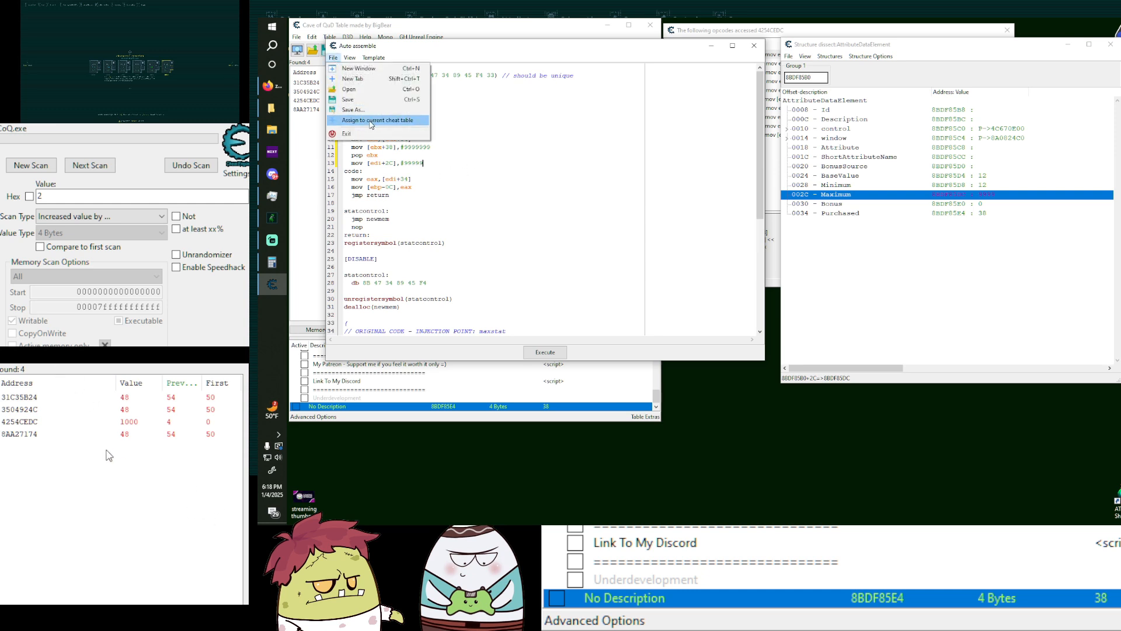
pyautogui.click(365, 120)
pyautogui.click(754, 45)
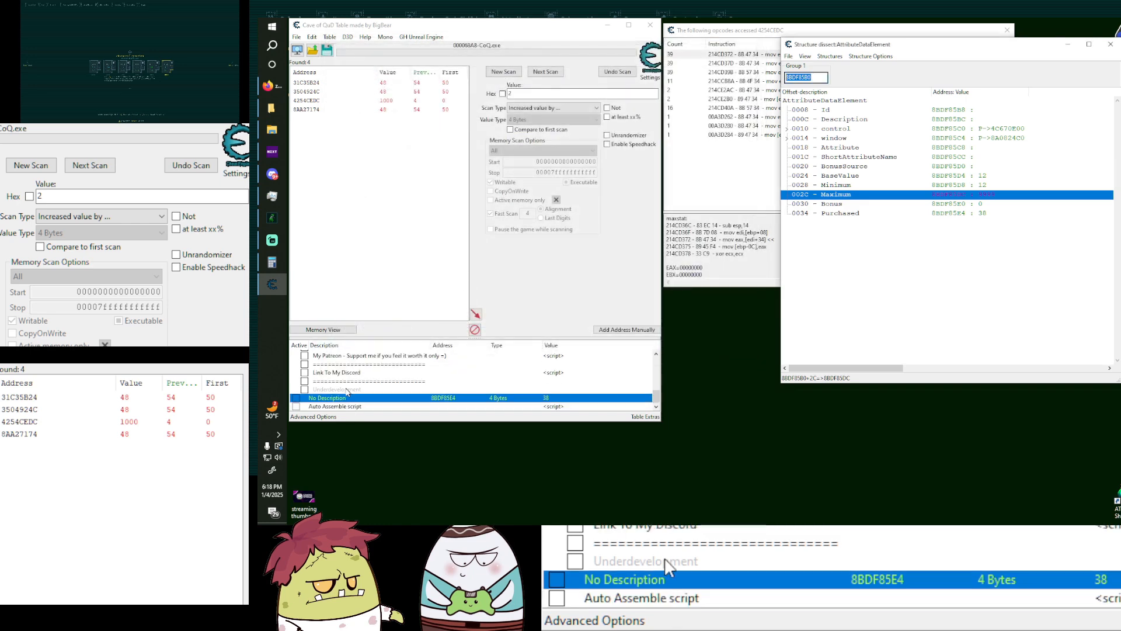
pyautogui.click(325, 406)
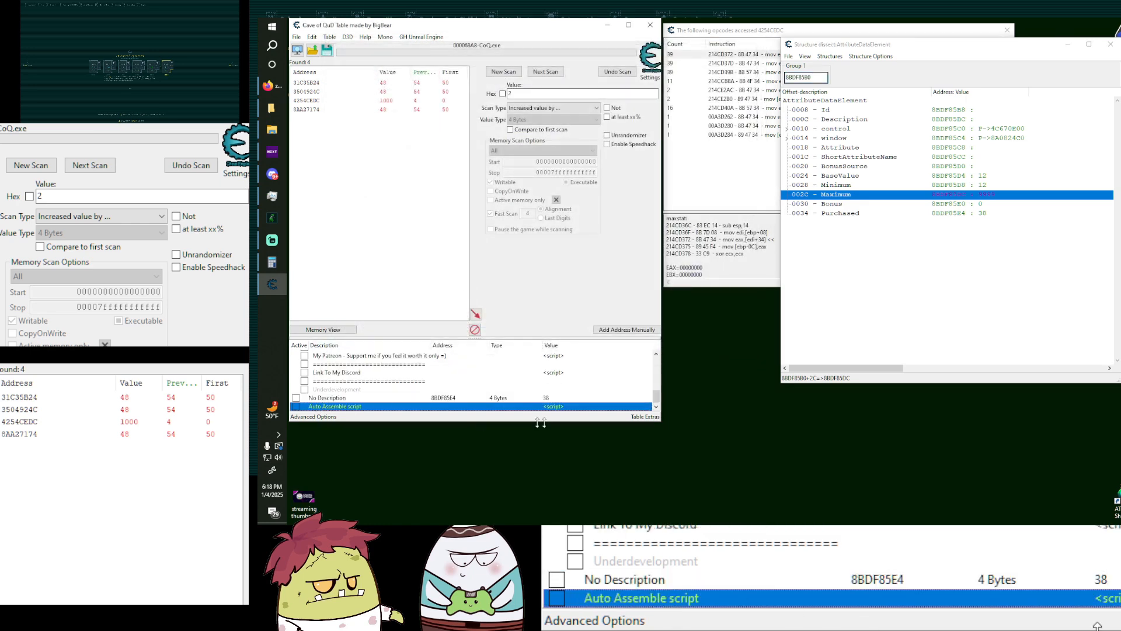
pyautogui.doubleClick(554, 407)
pyautogui.click(334, 59)
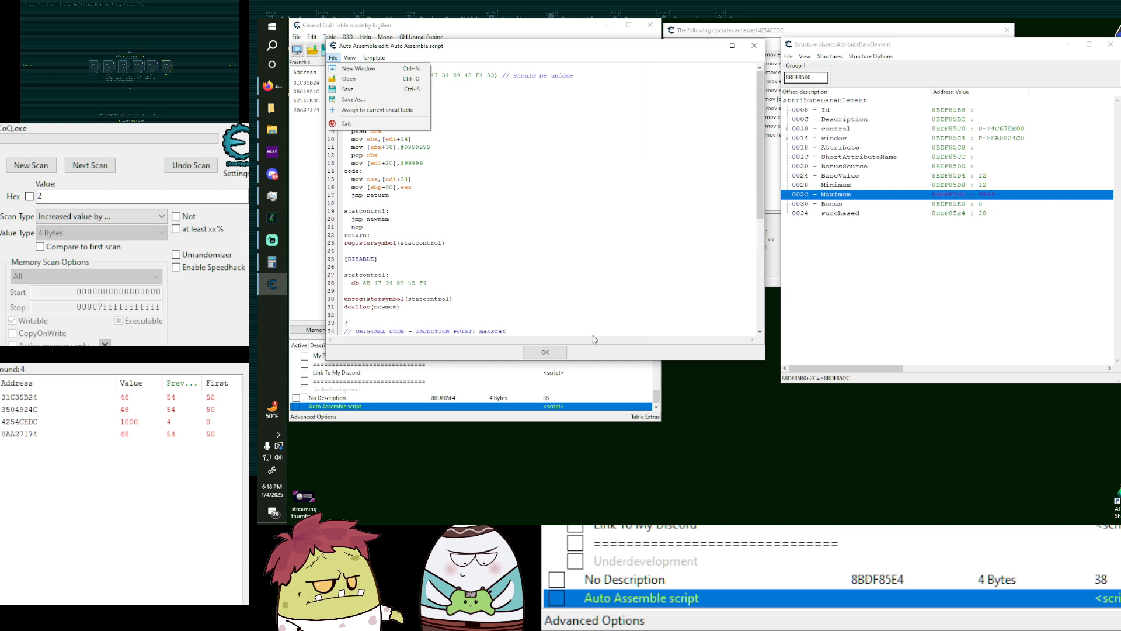
pyautogui.click(375, 115)
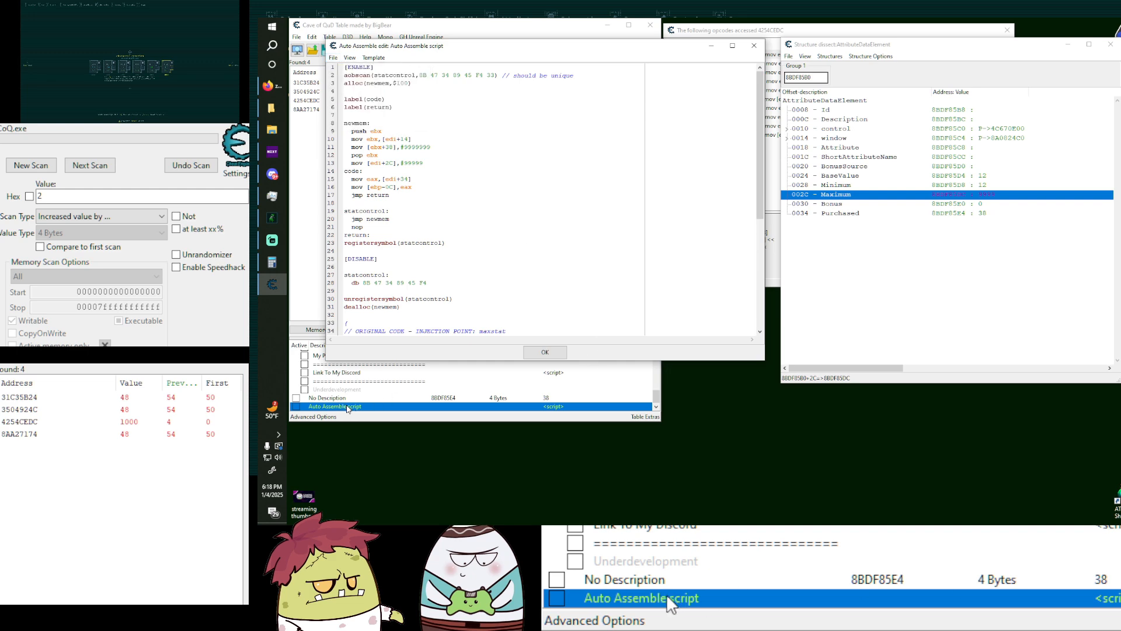
pyautogui.click(543, 354)
pyautogui.doubleClick(558, 407)
pyautogui.click(545, 354)
# Rename the new Auto Assemble script entry as Stat Control and activate it.
pyautogui.doubleClick(326, 407)
pyautogui.write('Stat ')
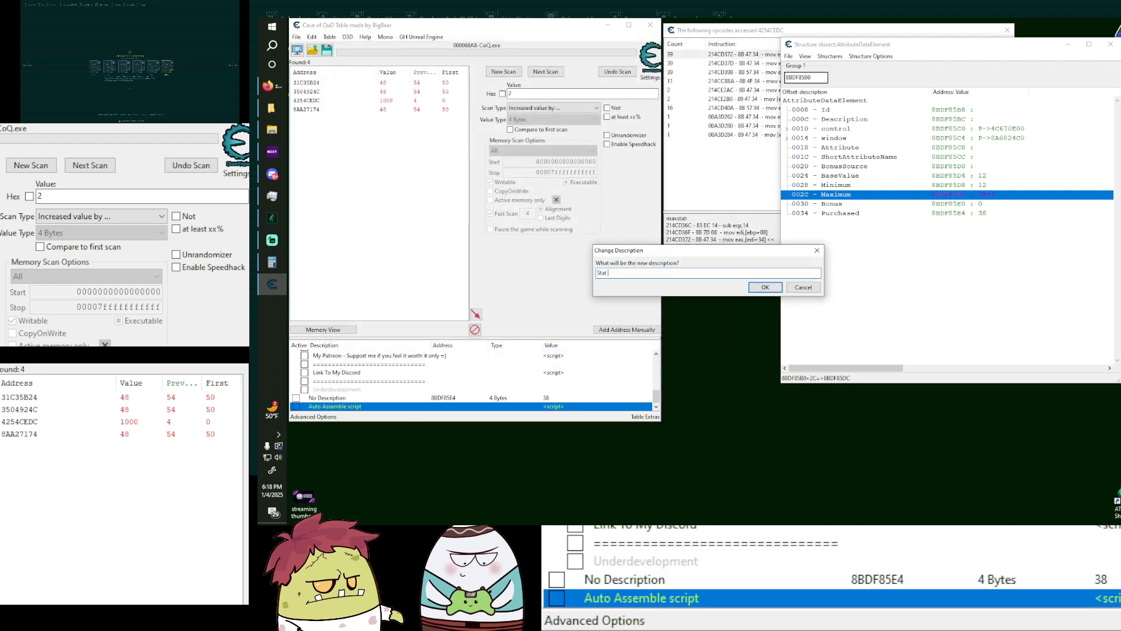
pyautogui.write('Control')
pyautogui.press('Return')
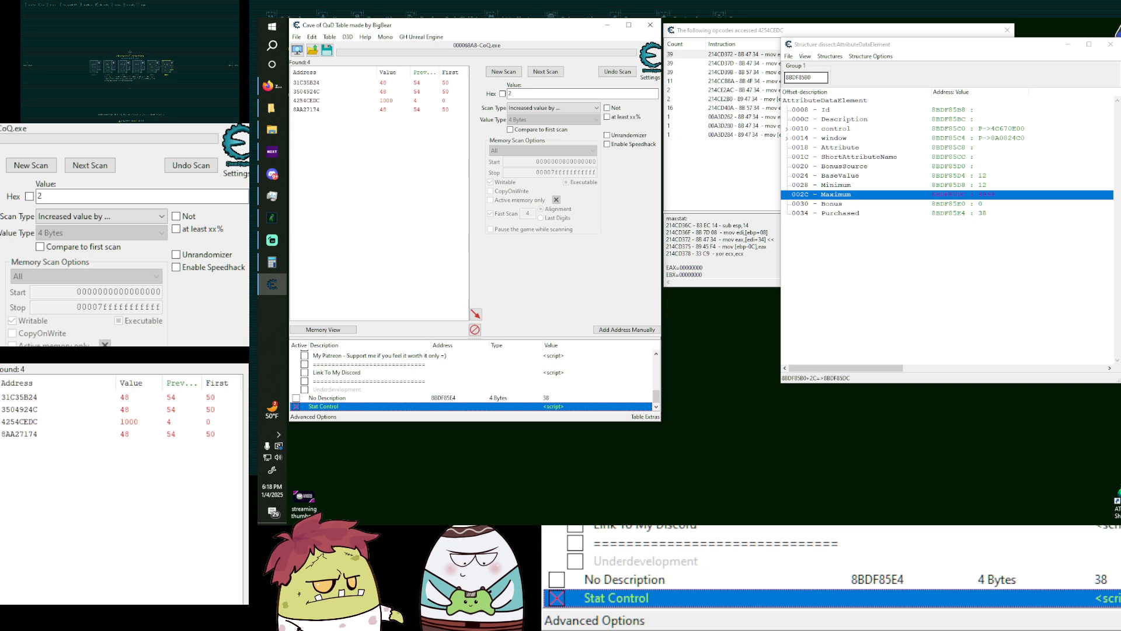
# Switch to Caves of Qud, leave and re-enter the attributes page, and reset the attribute selection.
pyautogui.hotkey('alt', 'Tab')
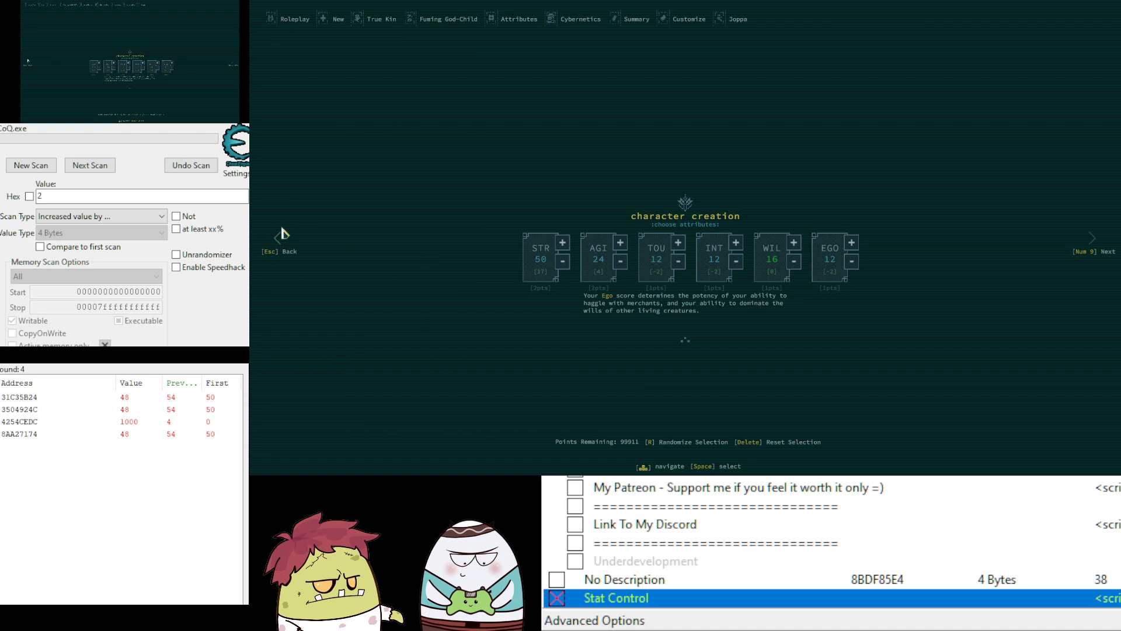
pyautogui.click(277, 240)
pyautogui.click(1091, 238)
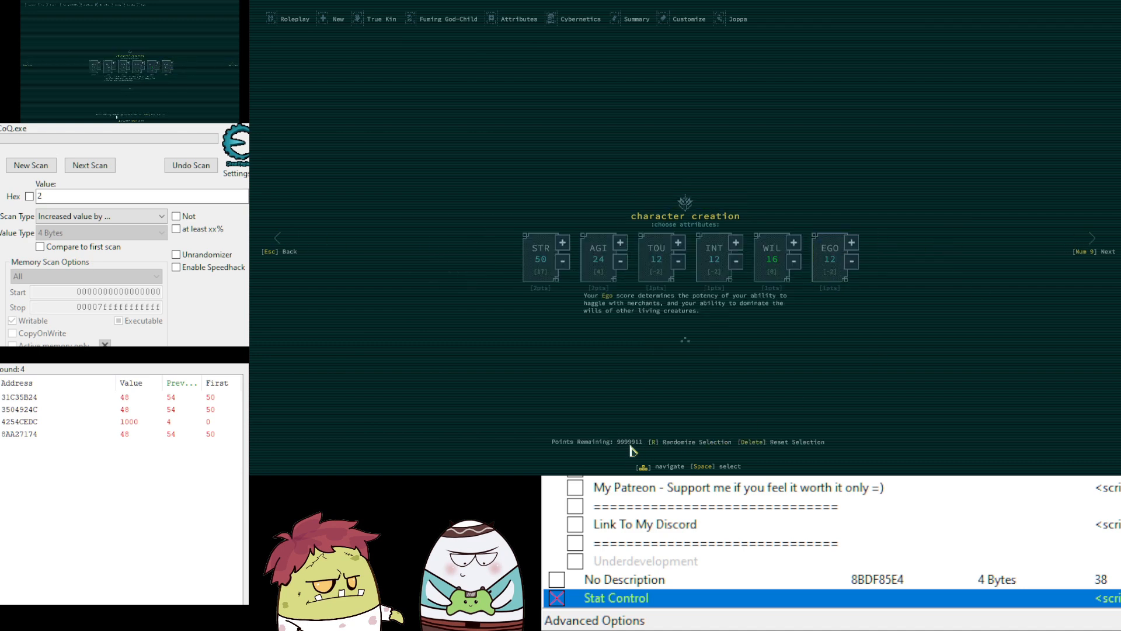
pyautogui.click(776, 449)
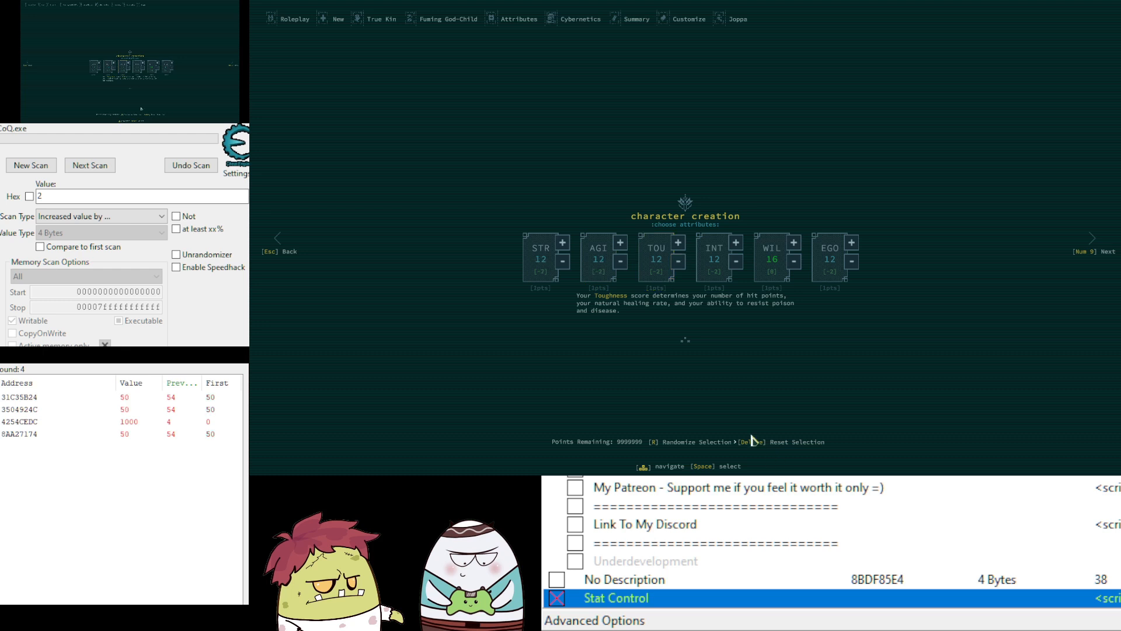
# Spend attribute points on the character's Strength until it reaches 71.
pyautogui.click(562, 244)
pyautogui.click(563, 244)
pyautogui.click(563, 245)
pyautogui.click(562, 245)
pyautogui.click(563, 247)
pyautogui.click(563, 248)
pyautogui.click(563, 248)
pyautogui.click(563, 247)
pyautogui.click(563, 247)
pyautogui.click(563, 248)
pyautogui.click(563, 248)
pyautogui.click(563, 249)
pyautogui.click(563, 249)
pyautogui.click(564, 249)
pyautogui.click(564, 249)
pyautogui.click(564, 249)
pyautogui.doubleClick(564, 249)
pyautogui.click(564, 250)
pyautogui.doubleClick(565, 250)
pyautogui.click(565, 251)
pyautogui.click(566, 251)
pyautogui.doubleClick(564, 250)
pyautogui.click(564, 250)
pyautogui.doubleClick(564, 251)
pyautogui.click(564, 251)
pyautogui.doubleClick(565, 251)
pyautogui.click(564, 251)
pyautogui.doubleClick(565, 251)
pyautogui.click(565, 251)
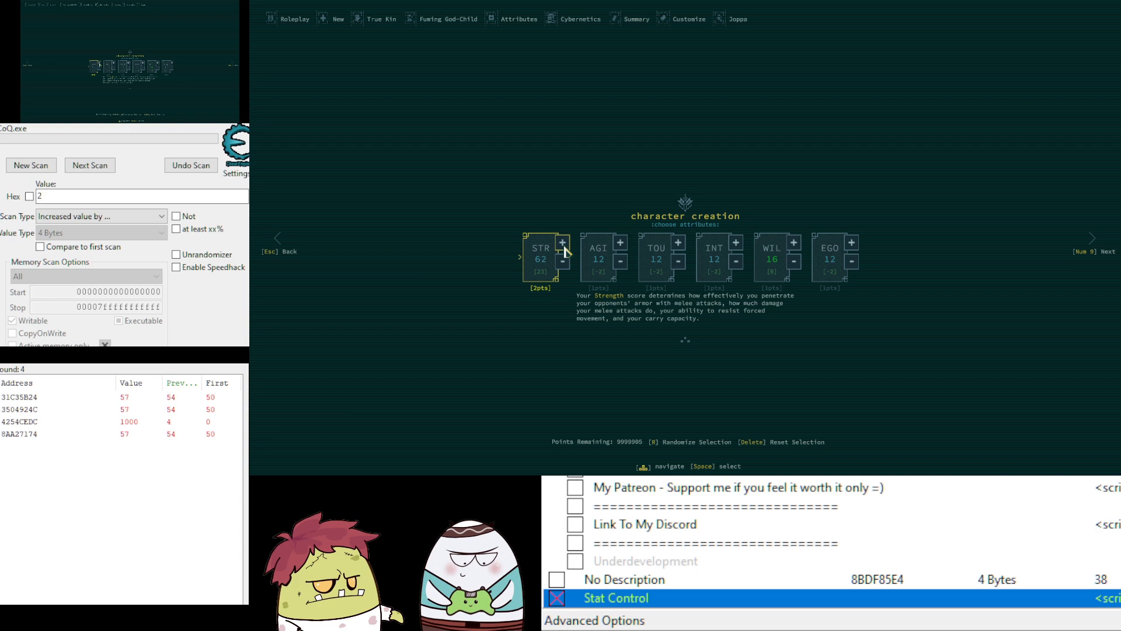
pyautogui.click(564, 249)
pyautogui.click(565, 249)
pyautogui.click(564, 249)
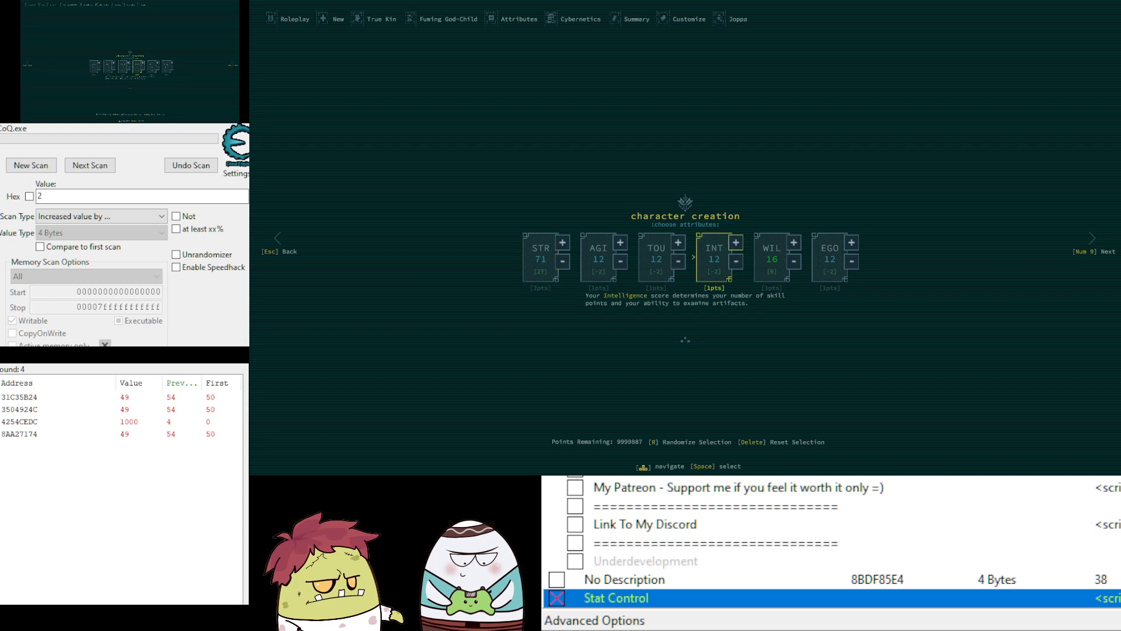
# Reopen the Stat Control script in Cheat Engine and check the offset of the structure's Purchased member.
pyautogui.scroll(6, 831, 542)
pyautogui.scroll(-2, 831, 542)
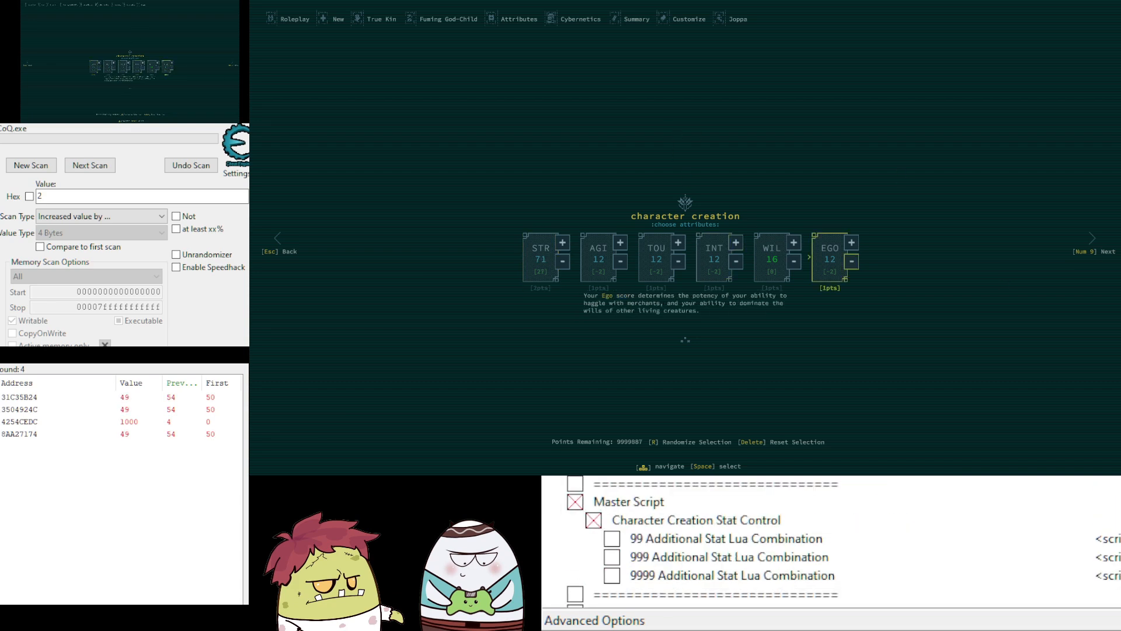
pyautogui.scroll(1, 832, 542)
pyautogui.scroll(-5, 832, 542)
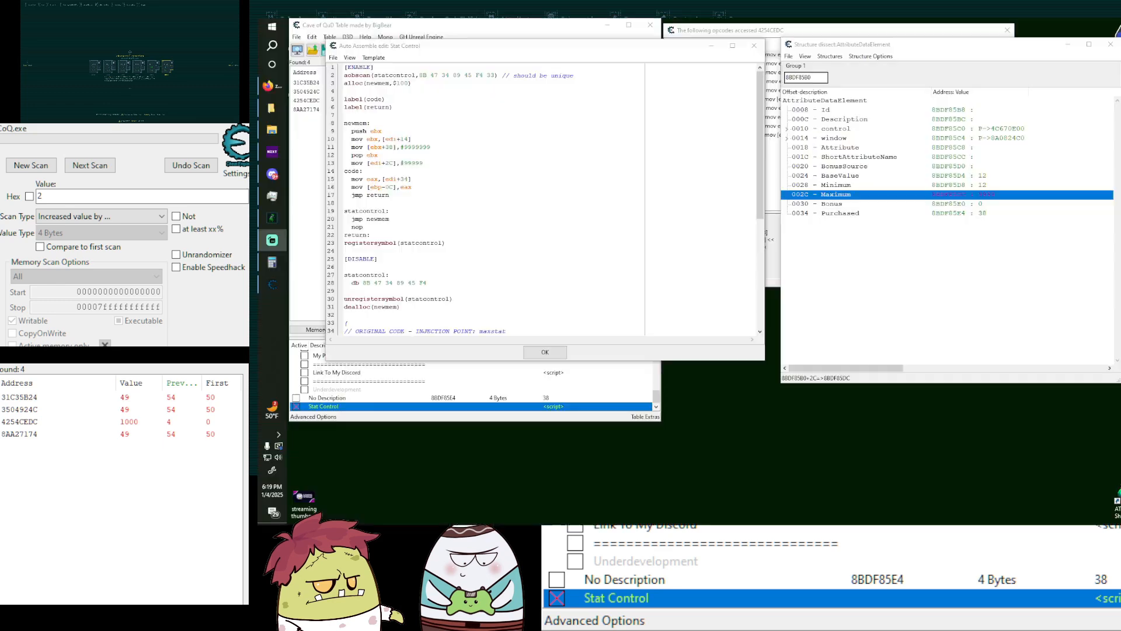
pyautogui.click(969, 214)
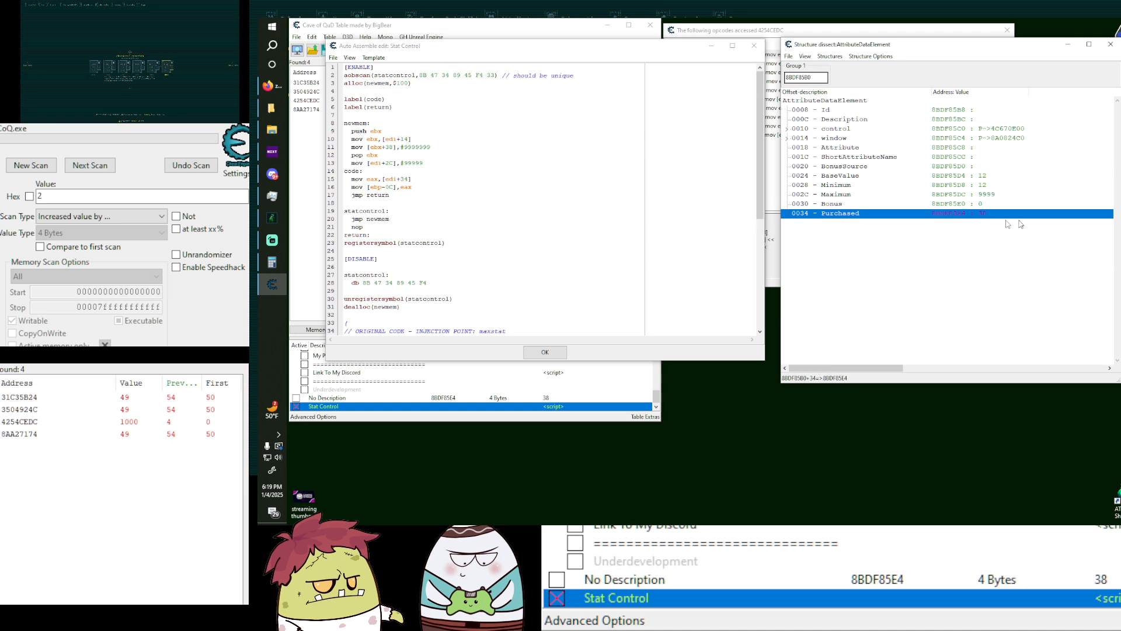
pyautogui.click(167, 66)
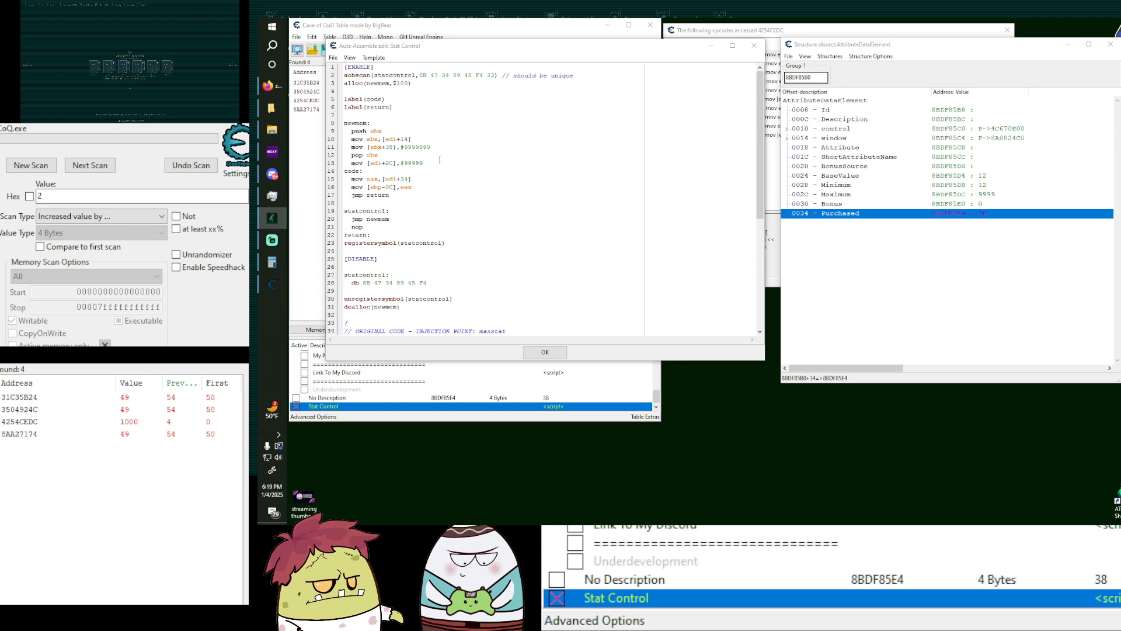
# Add a mov [edi+34] line with a fixed value for Purchased below mov [edi+2C],#99999 and save the script.
pyautogui.click(440, 159)
pyautogui.press('Return')
pyautogui.write('mov [edi')
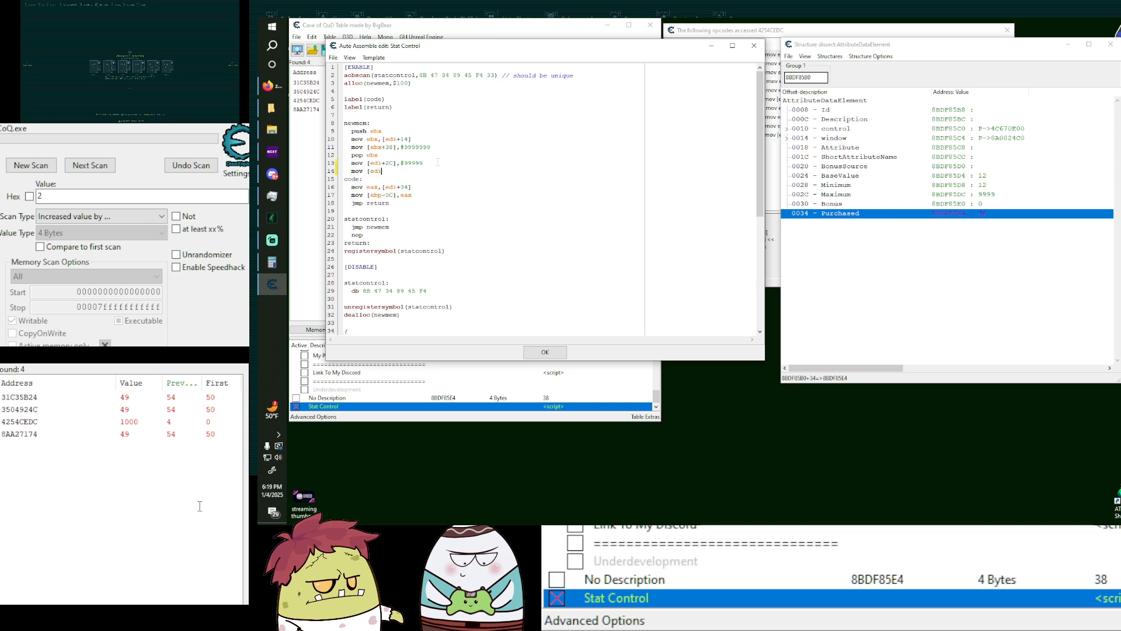
pyautogui.write('+')
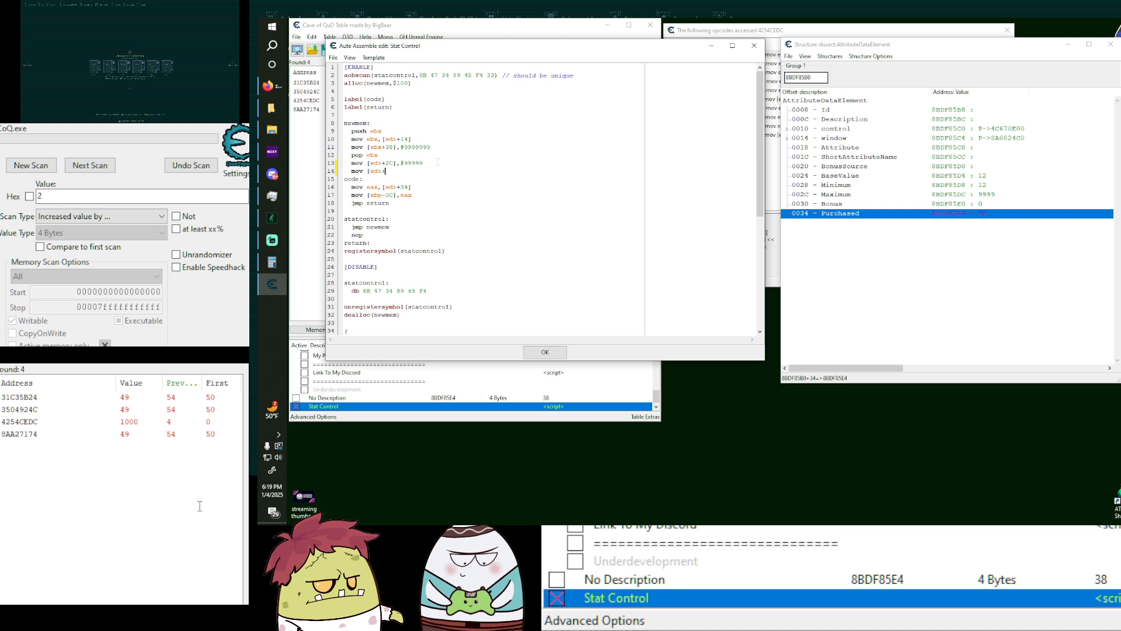
pyautogui.write('34],')
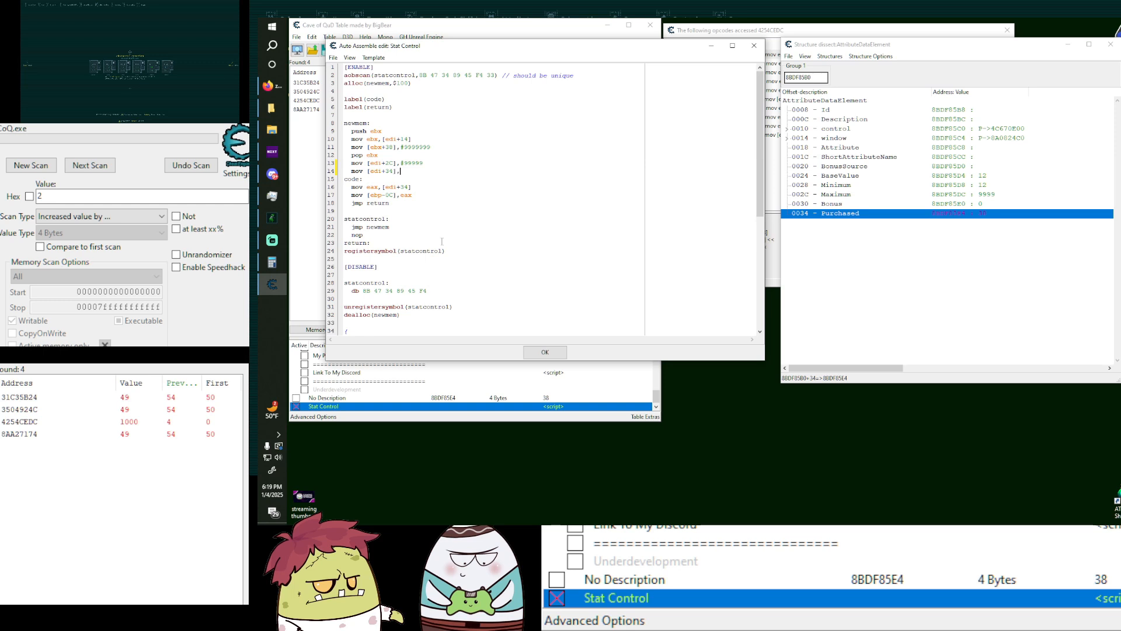
pyautogui.write('#87')
pyautogui.press('BackSpace')
pyautogui.press('BackSpace')
pyautogui.write('888')
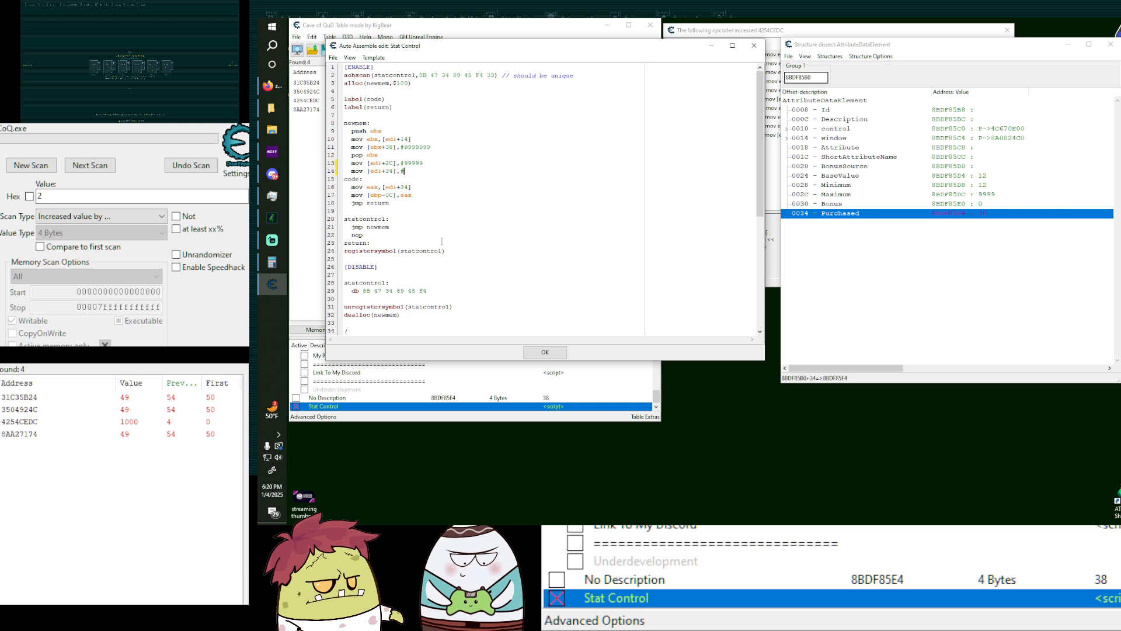
pyautogui.write('988')
pyautogui.click(554, 354)
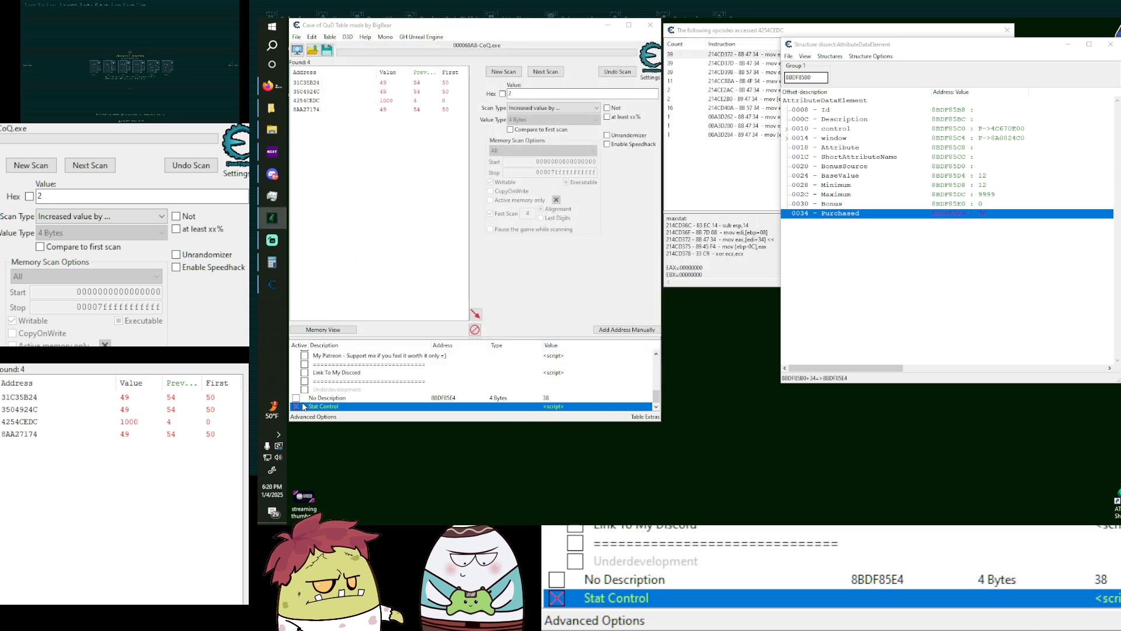
# Deactivate and reactivate the Stat Control script, and continue past the attributes page in the game's character creation.
pyautogui.click(297, 407)
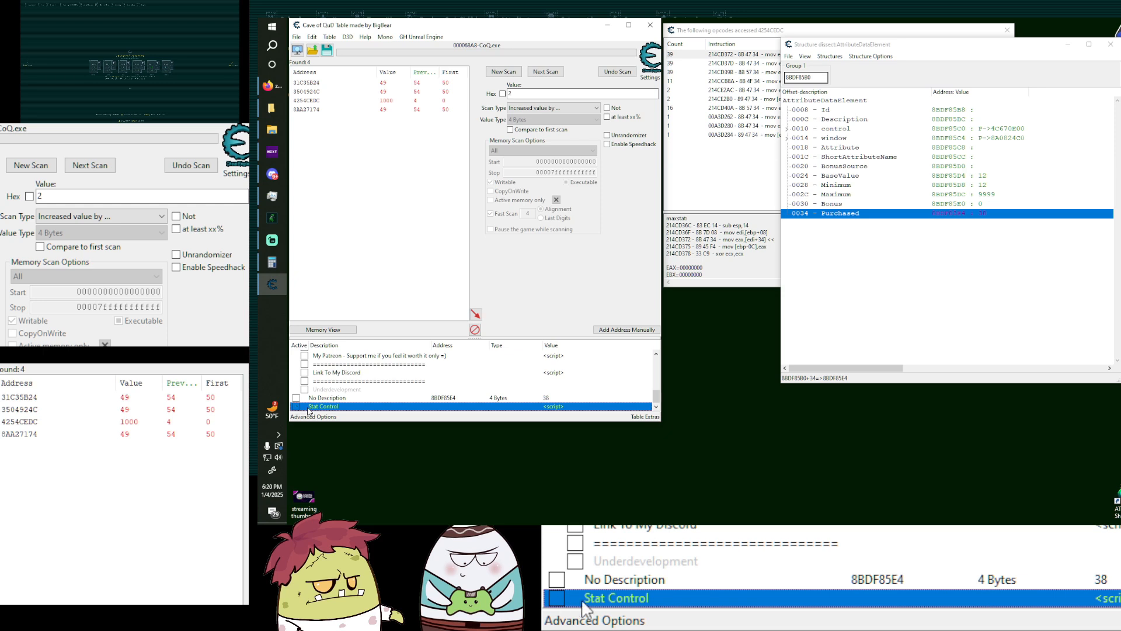
pyautogui.click(157, 63)
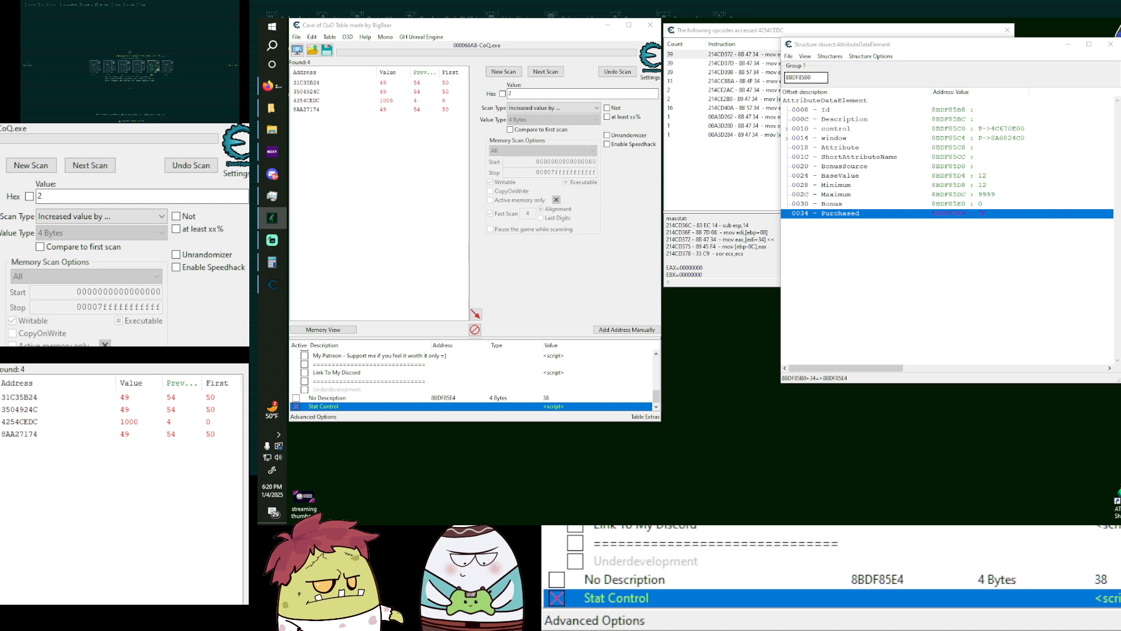
pyautogui.click(157, 69)
pyautogui.click(123, 68)
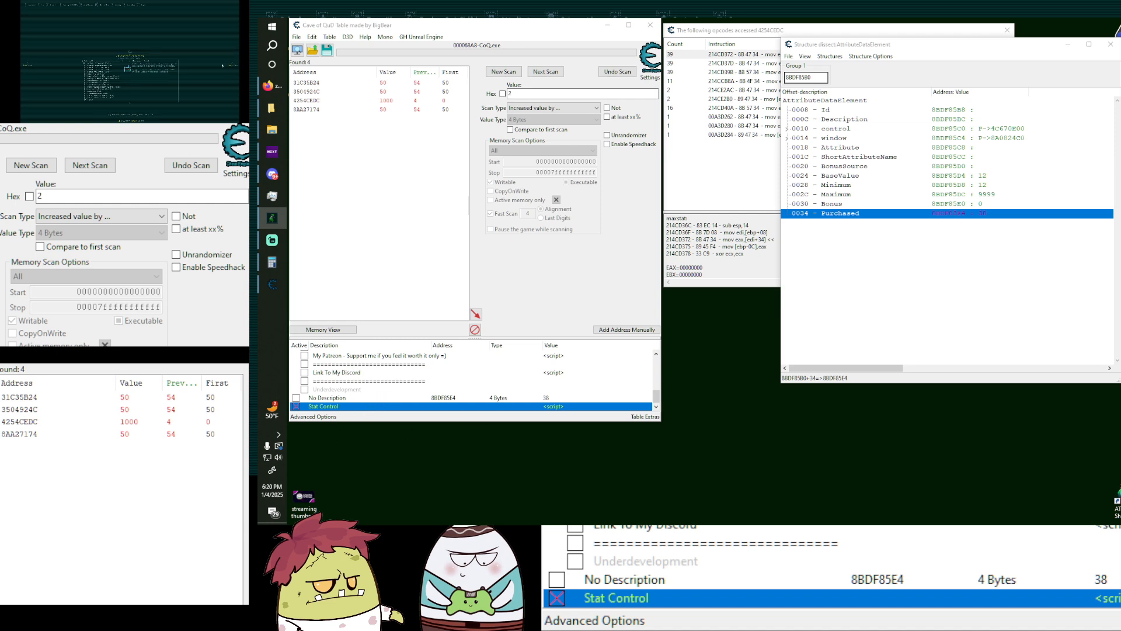
pyautogui.click(232, 63)
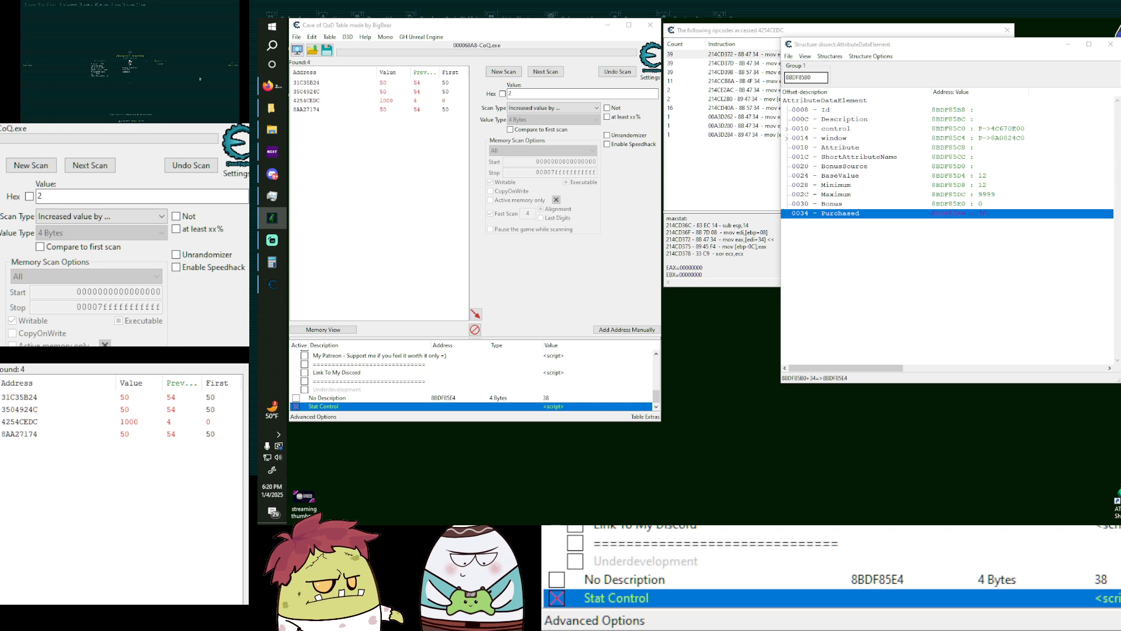
pyautogui.scroll(-4, 373, 388)
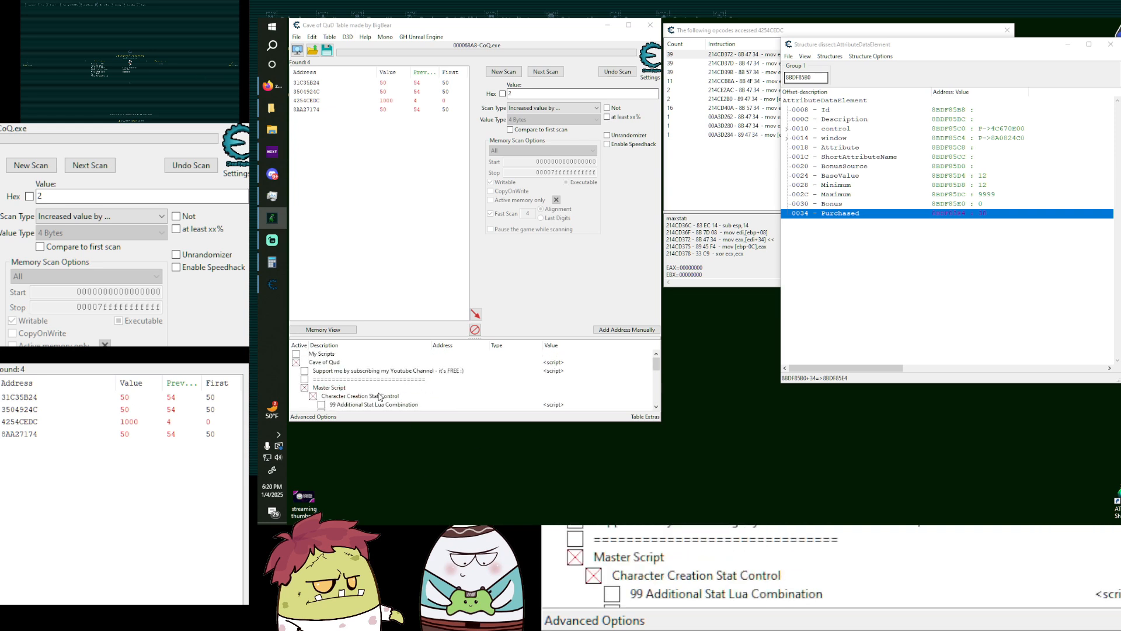